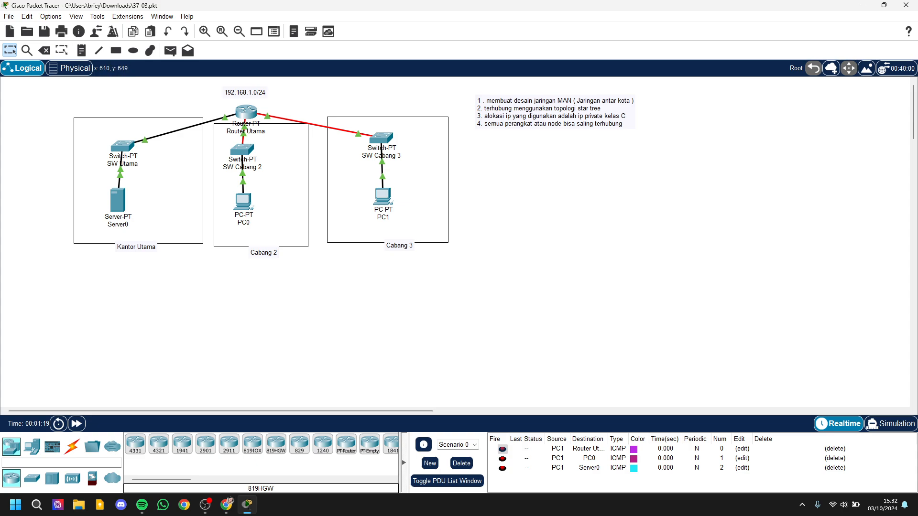
Step: Switch to Chrome, search for "ip calculator" in a new tab and open the jodies.de IP Calculator / IP Subnetting page
left_click(227, 505)
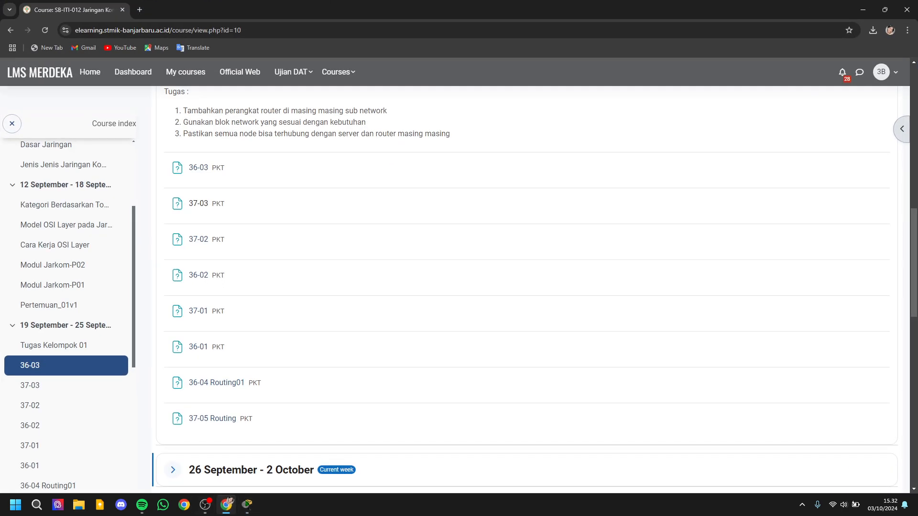
left_click(140, 10)
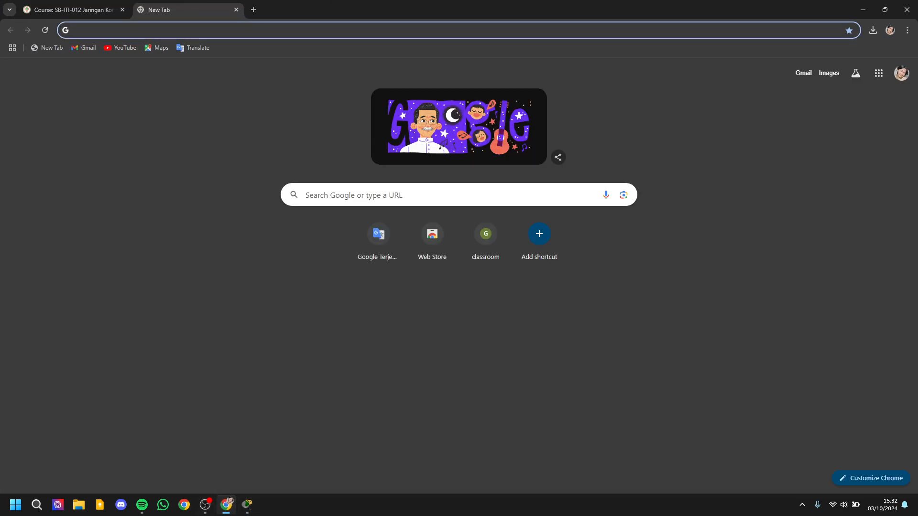
left_click(162, 30)
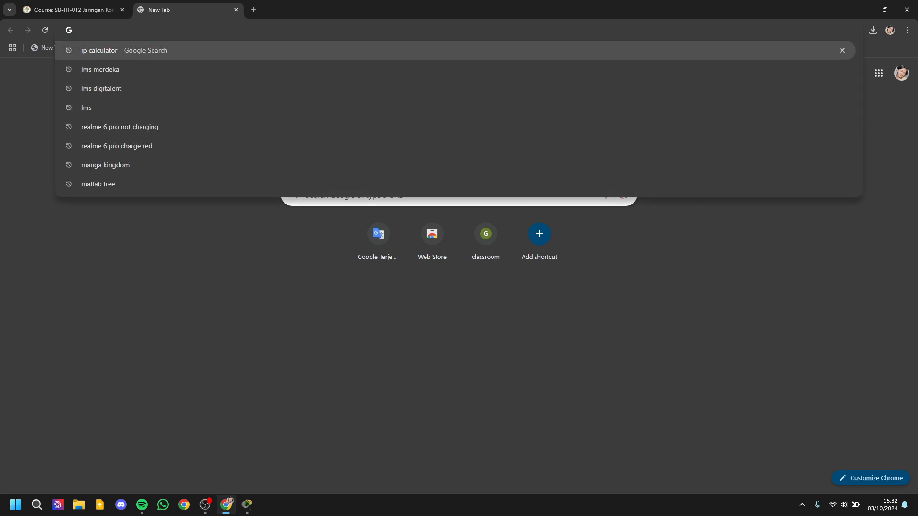
left_click(163, 50)
left_click(170, 163)
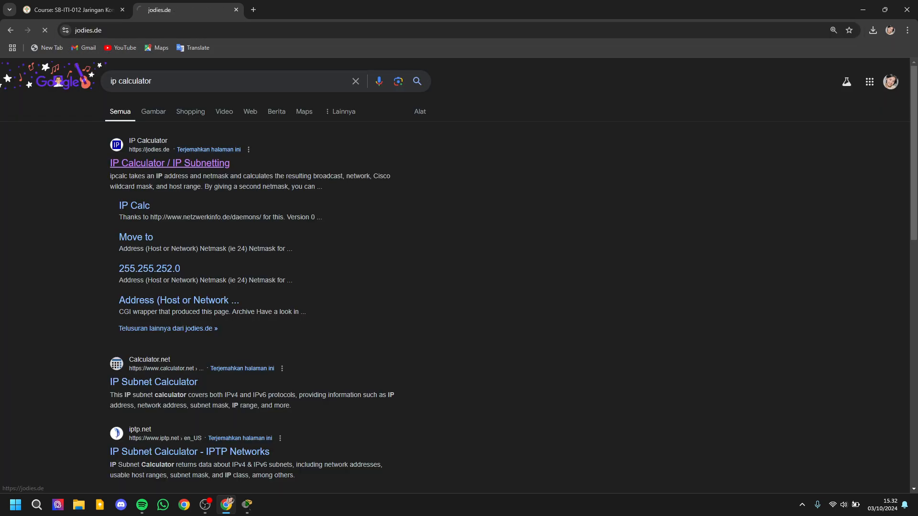
left_click(363, 191)
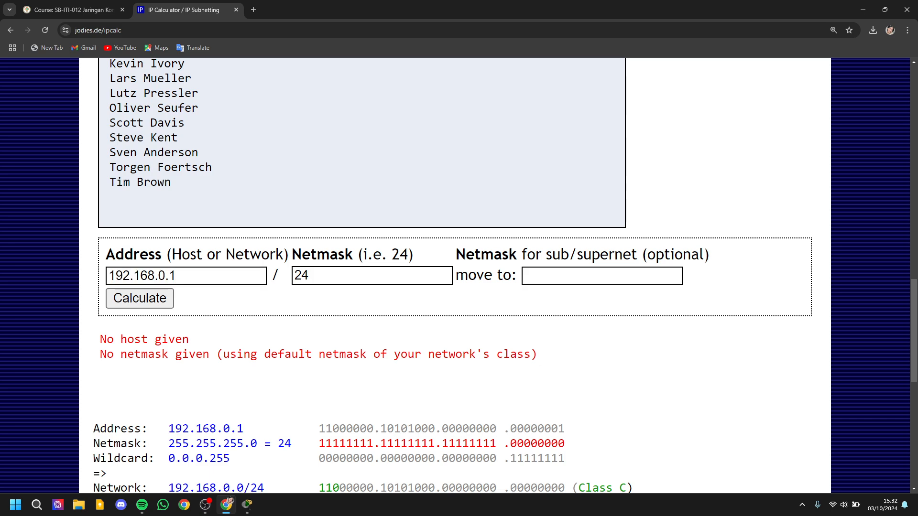
Step: Set the host address in the IP calculator to 192.168.1.1
left_click(187, 276)
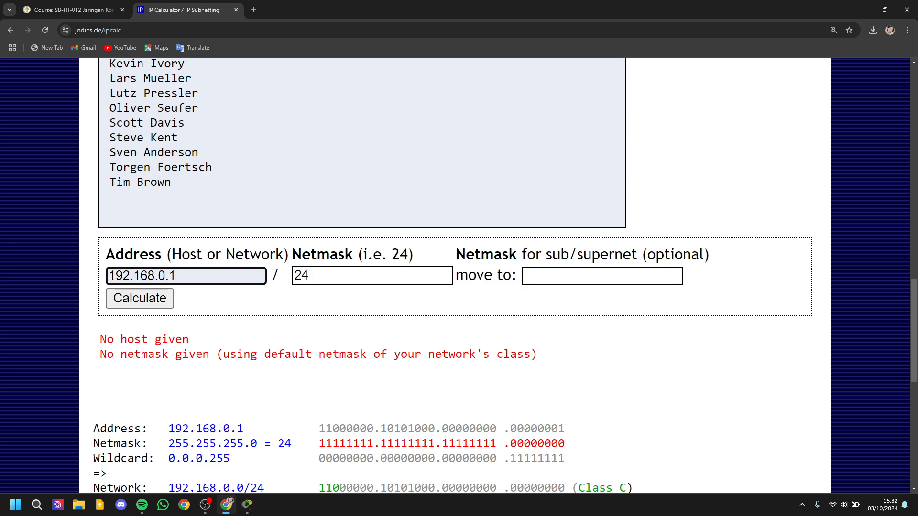
key("BackSpace")
type("1")
left_click(140, 298)
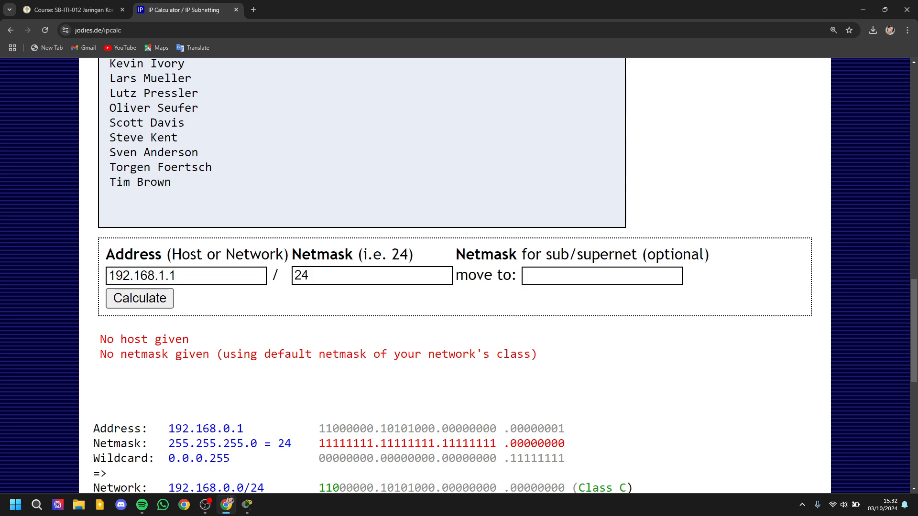
Step: Enter 27 as the optional netmask for the sub/supernet
scroll(459, 276, "down", 4)
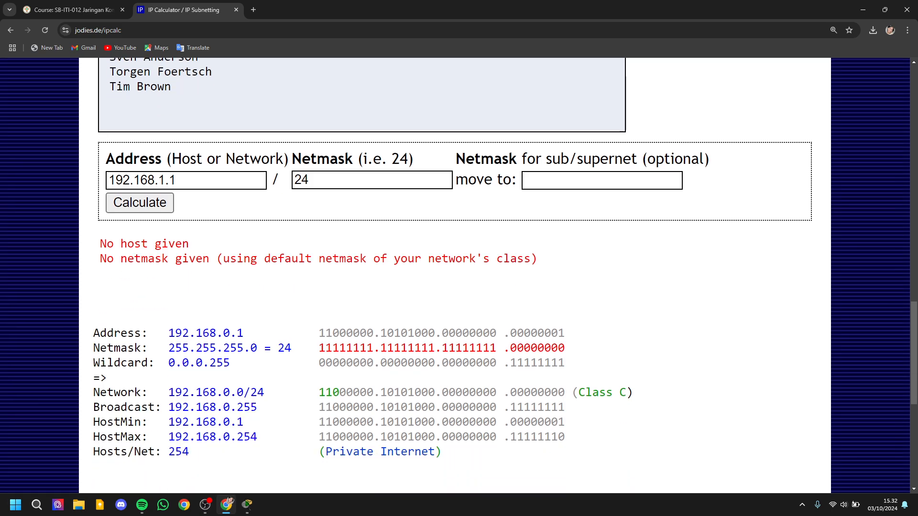
left_click_drag(272, 252, 298, 253)
scroll(297, 252, "up", 3)
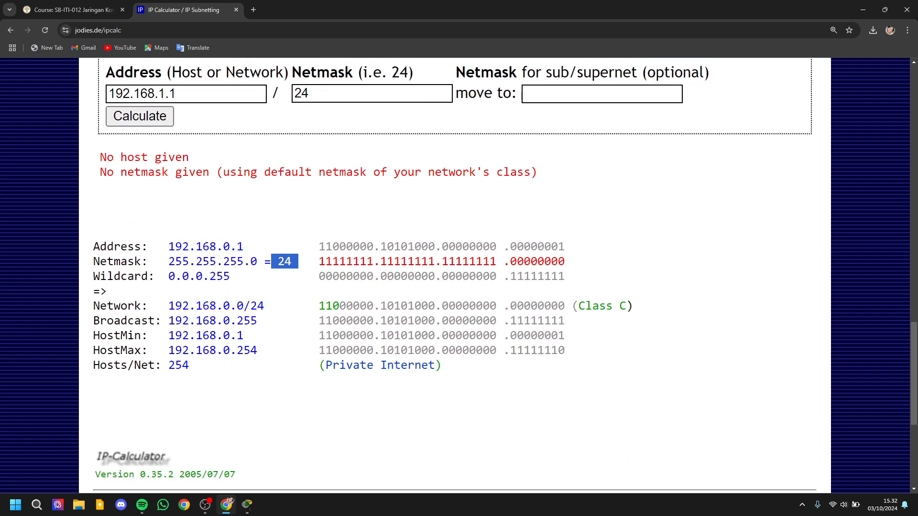
left_click_drag(527, 207, 569, 208)
left_click(578, 228)
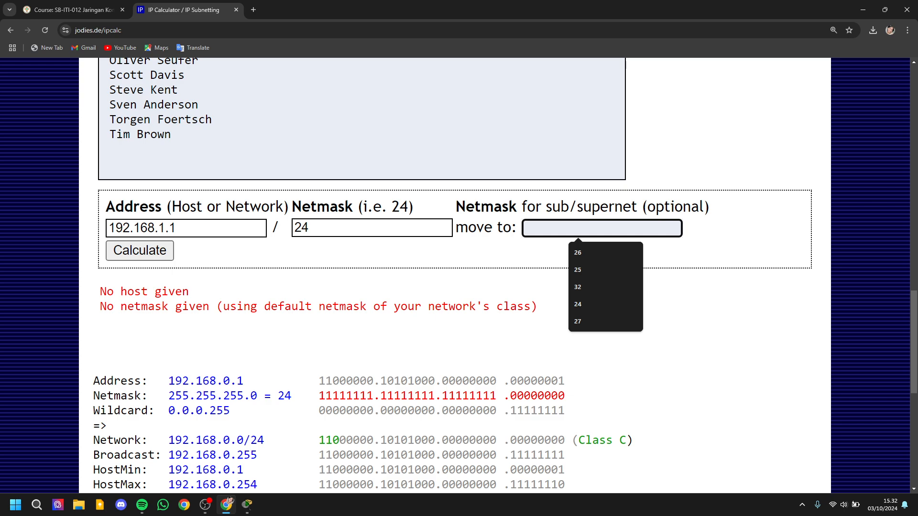
type("27")
scroll(459, 275, "down", 3)
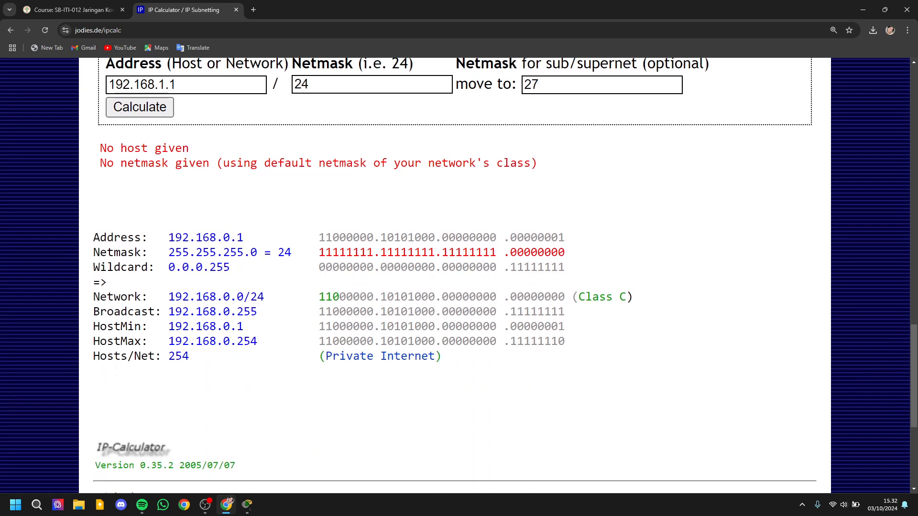
scroll(459, 275, "up", 4)
scroll(459, 276, "down", 4)
scroll(459, 275, "up", 4)
scroll(459, 275, "down", 1)
scroll(459, 275, "down", 1)
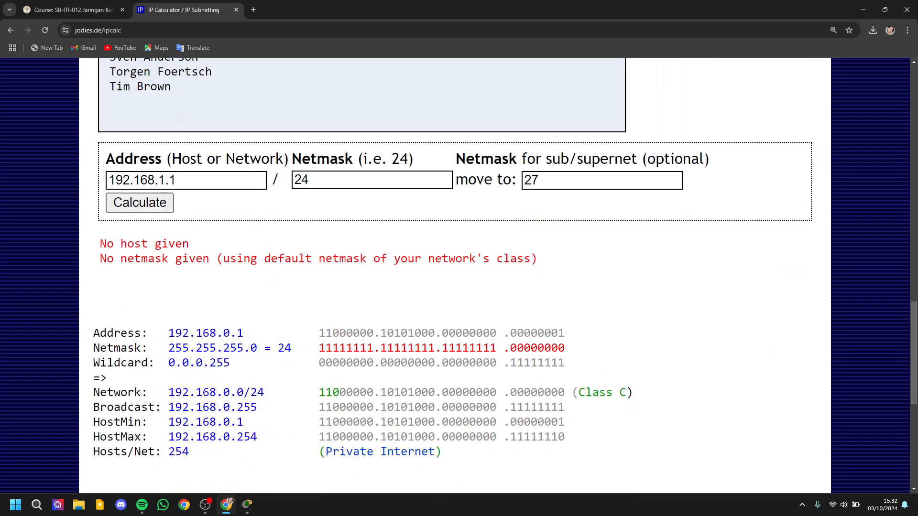
scroll(459, 275, "down", 2)
left_click(380, 356)
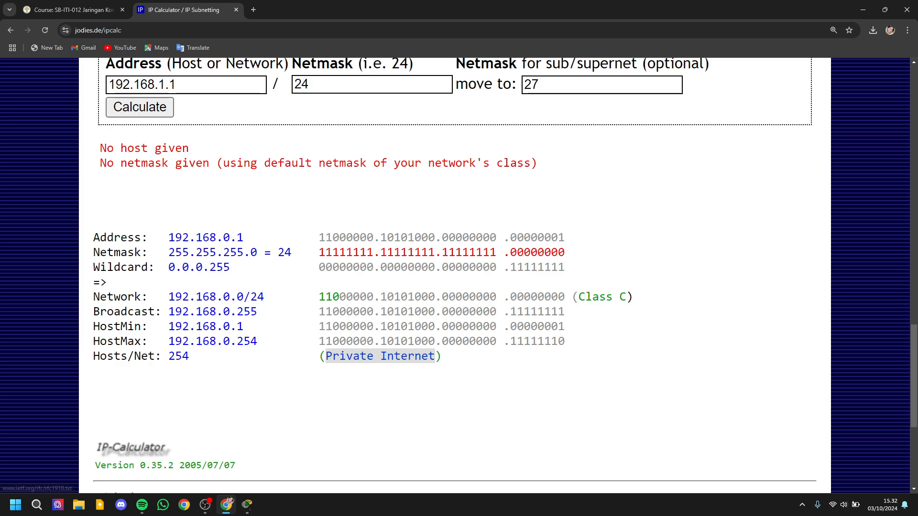
key("alt+Left")
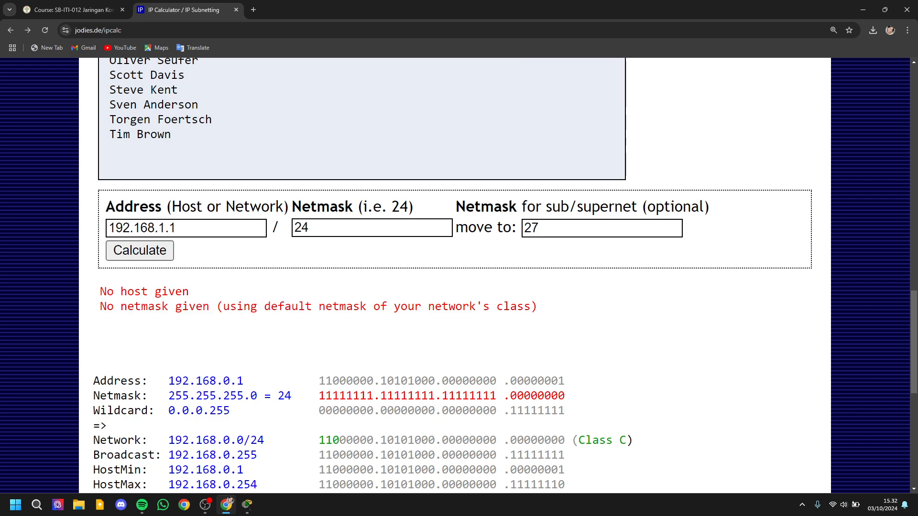
Step: Calculate the /27 subnets for address 192.168.1.1 with netmask 24
scroll(459, 276, "down", 4)
scroll(459, 275, "up", 3)
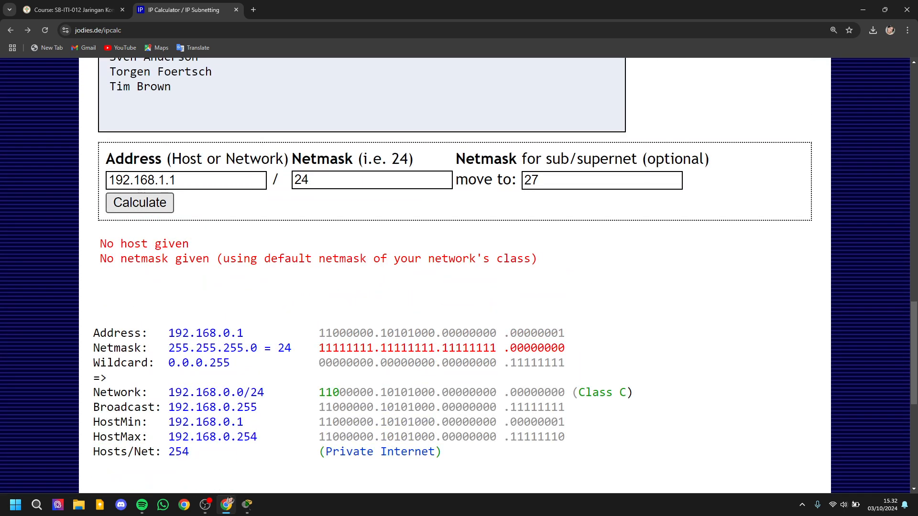
left_click(139, 203)
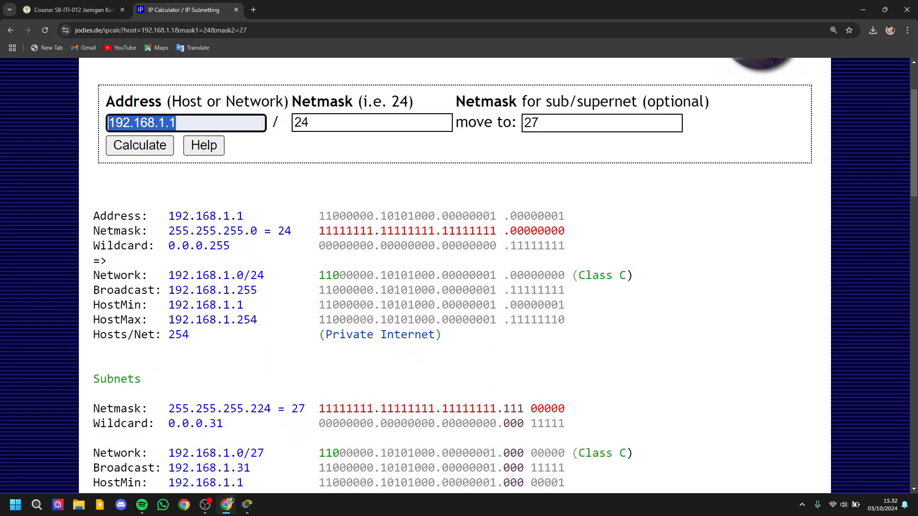
Step: Examine the /24 network's address, netmask, highest host address and number of hosts in the results
left_click_drag(223, 216, 244, 216)
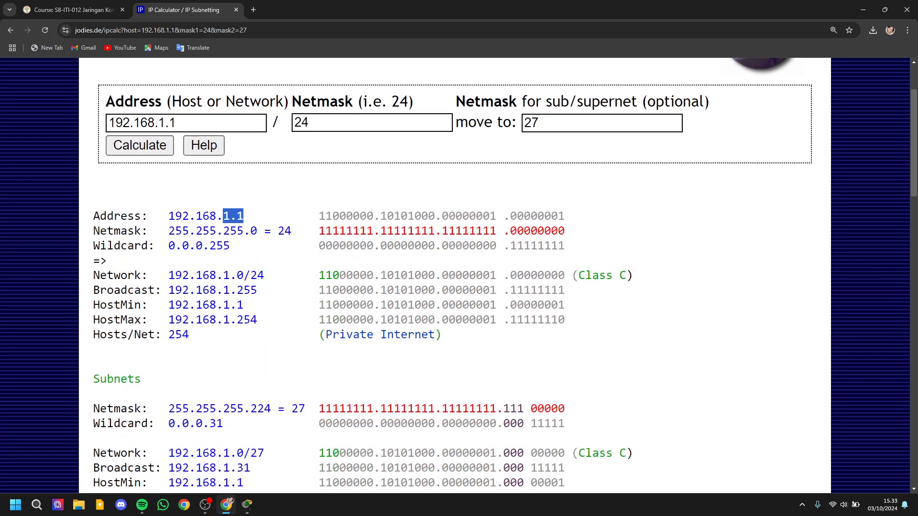
left_click(246, 216)
left_click_drag(162, 217, 244, 216)
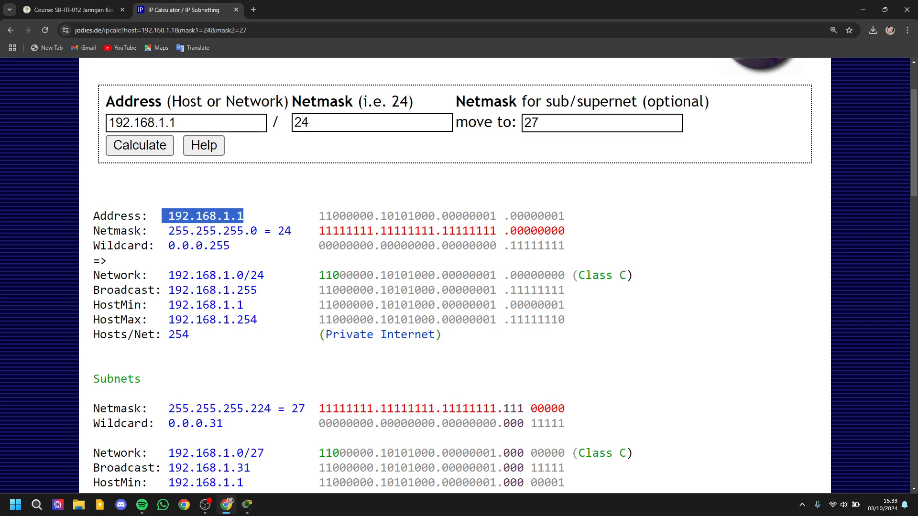
left_click(245, 216)
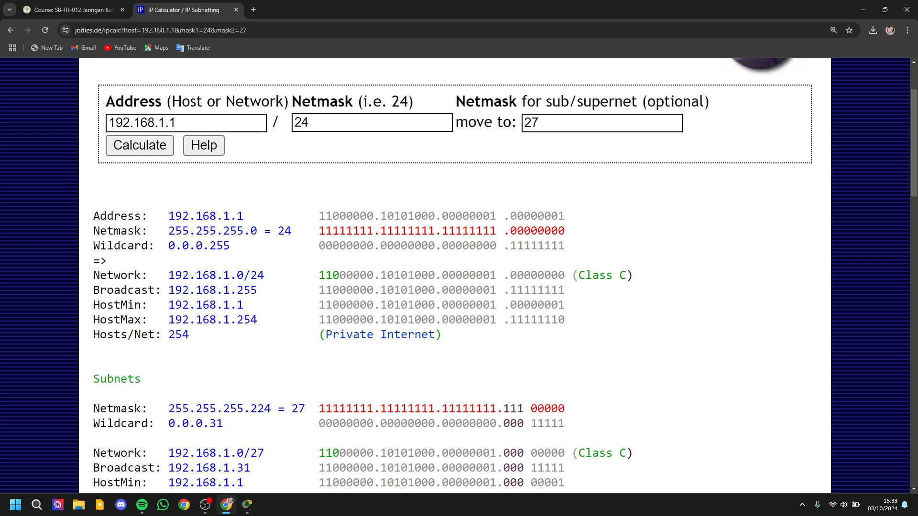
scroll(454, 274, "down", 1)
left_click_drag(273, 184, 297, 184)
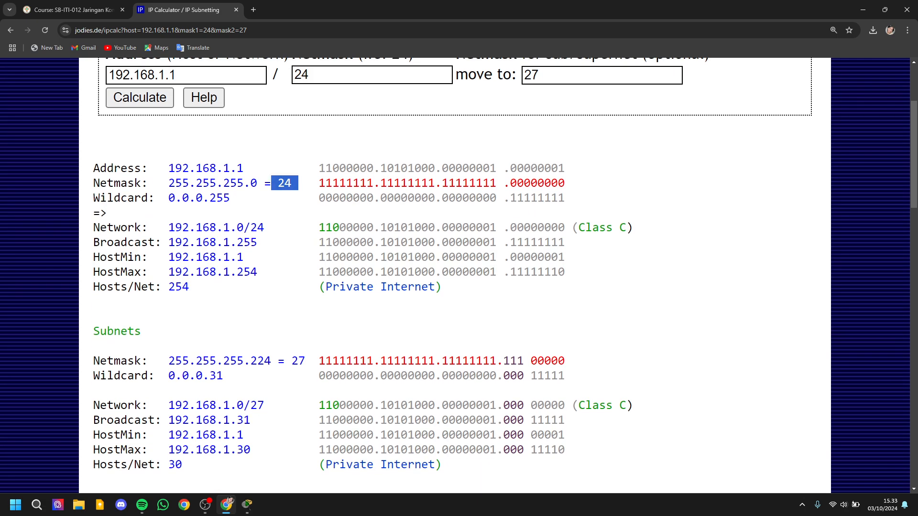
left_click(298, 183)
left_click_drag(190, 286, 168, 287)
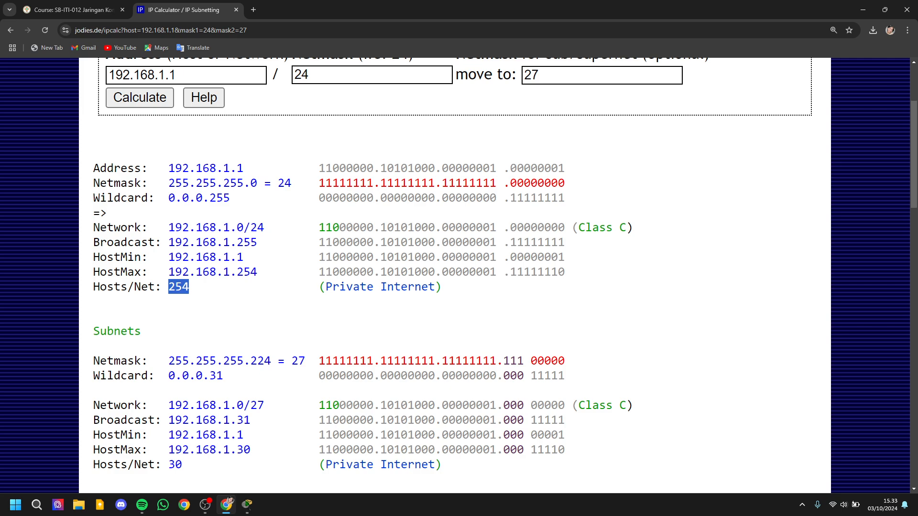
left_click(175, 288)
left_click_drag(169, 287, 210, 288)
left_click(209, 288)
left_click_drag(238, 258, 258, 272)
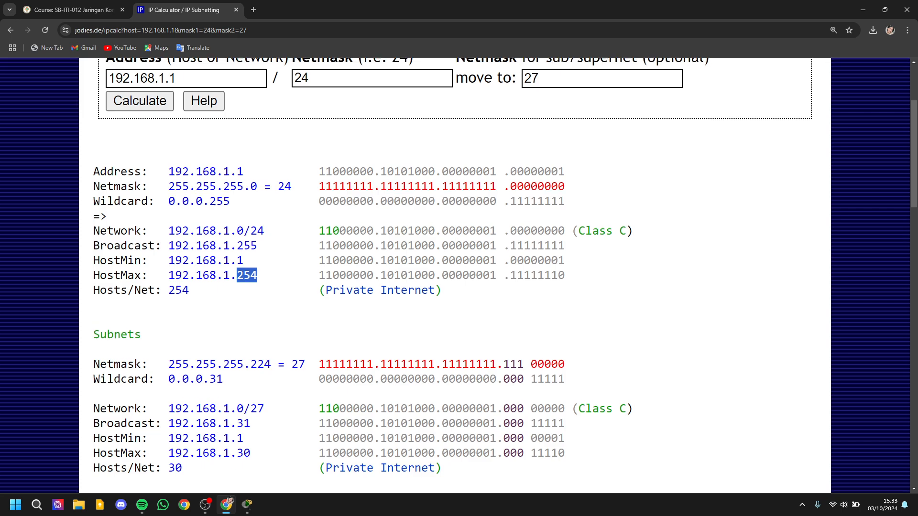
scroll(454, 275, "up", 1)
left_click_drag(285, 231, 291, 231)
Step: Examine the total subnet and host counts at the end of the /27 results
scroll(454, 275, "down", 1)
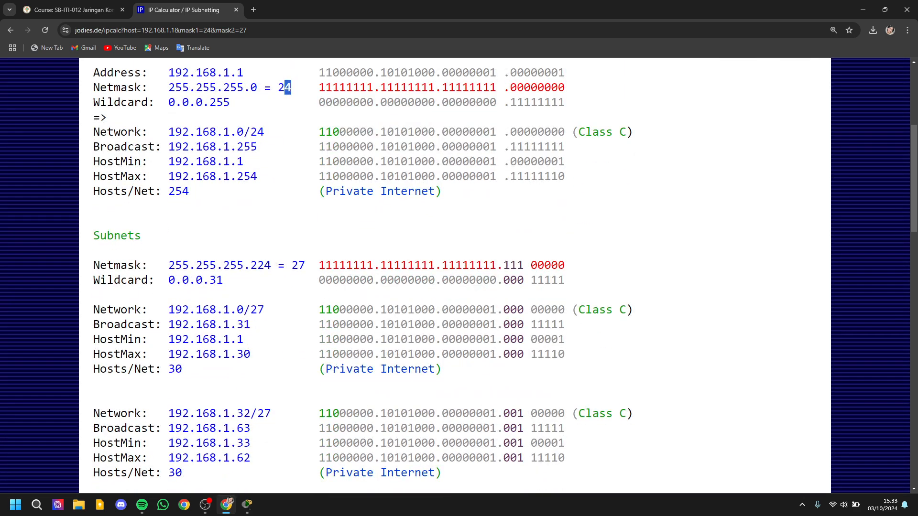
scroll(455, 275, "up", 2)
scroll(454, 275, "down", 6)
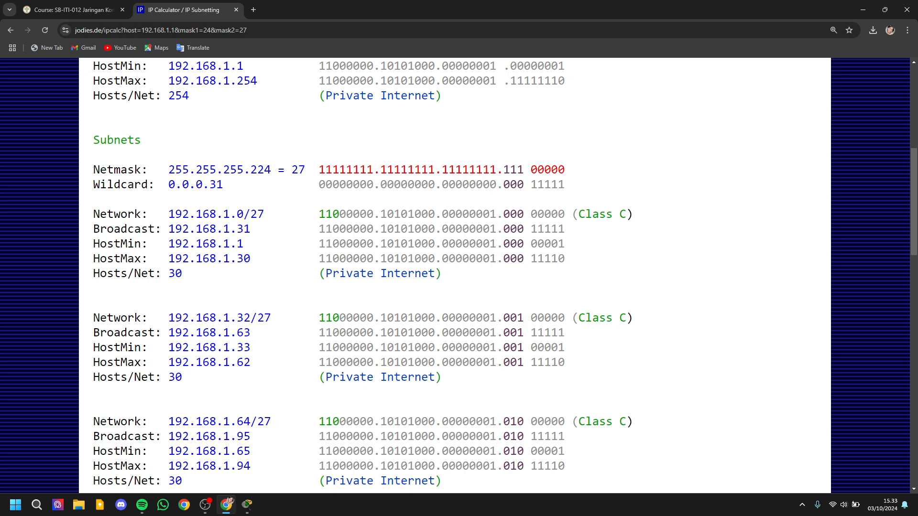
scroll(455, 275, "down", 15)
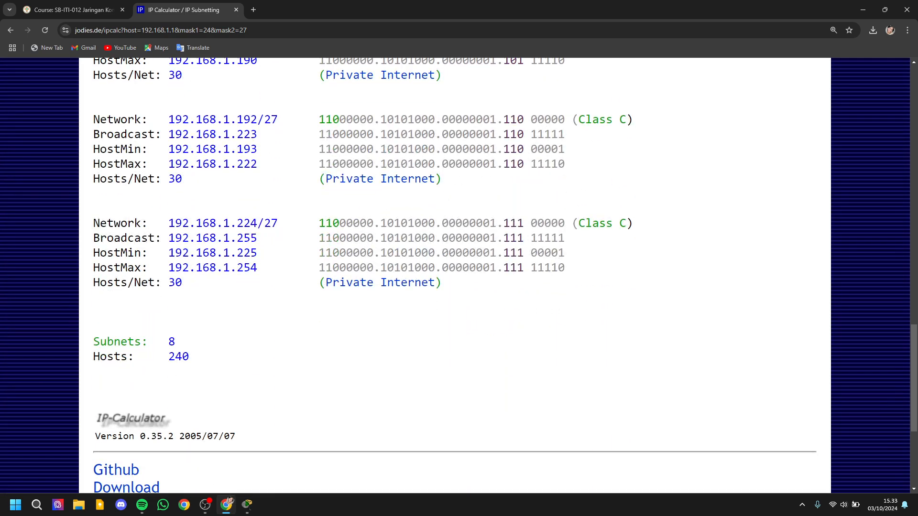
scroll(454, 275, "up", 3)
scroll(454, 275, "down", 2)
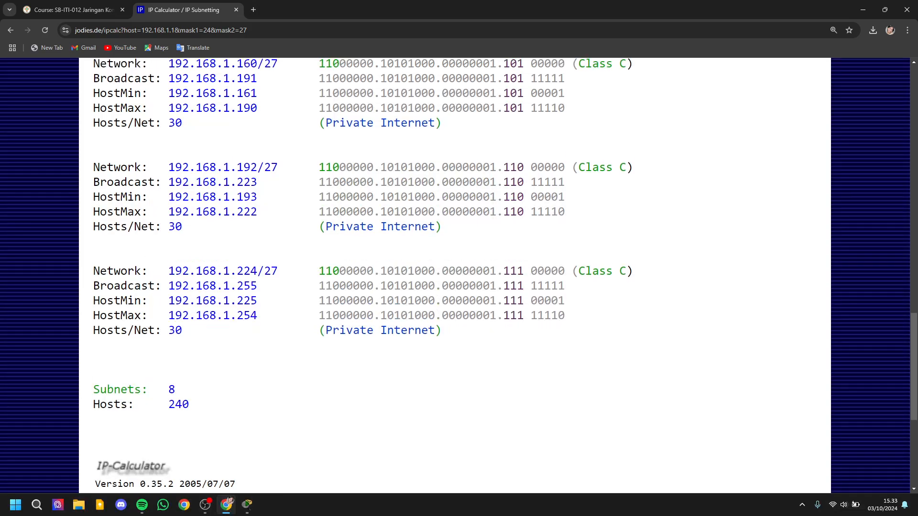
left_click_drag(169, 389, 189, 404)
left_click(173, 390)
left_click(183, 389)
left_click(182, 391)
scroll(454, 275, "down", 1)
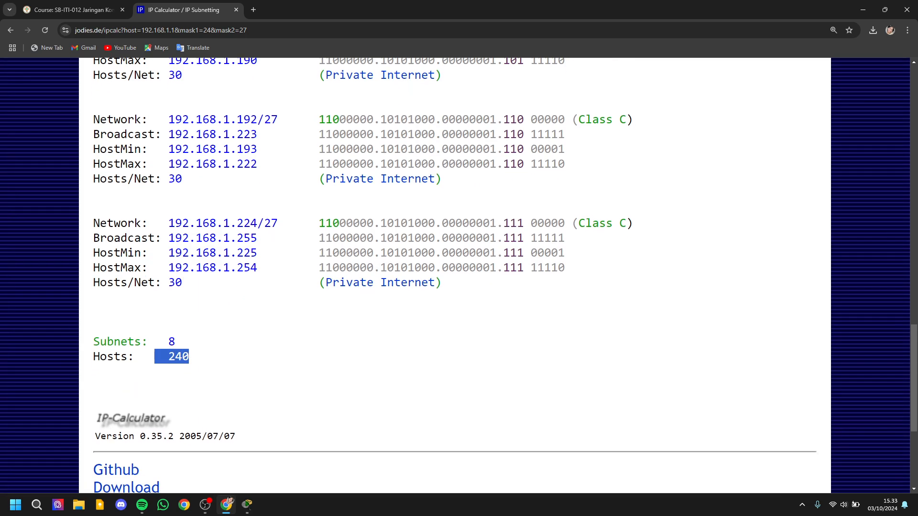
scroll(454, 275, "up", 4)
scroll(454, 275, "down", 5)
scroll(172, 309, "down", 1)
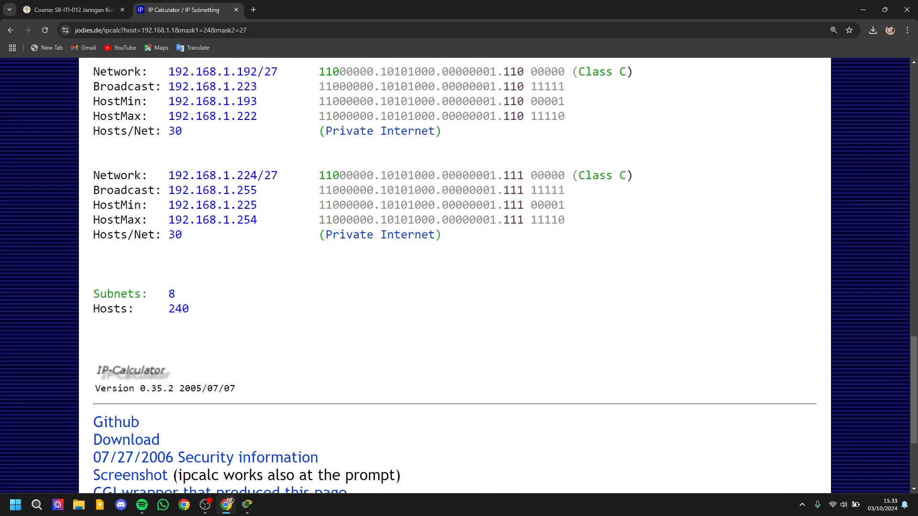
left_click_drag(169, 309, 189, 309)
Step: Examine the first /27 subnet's broadcast and minimum host addresses, hosts per subnet and the wildcard mask
scroll(459, 275, "up", 13)
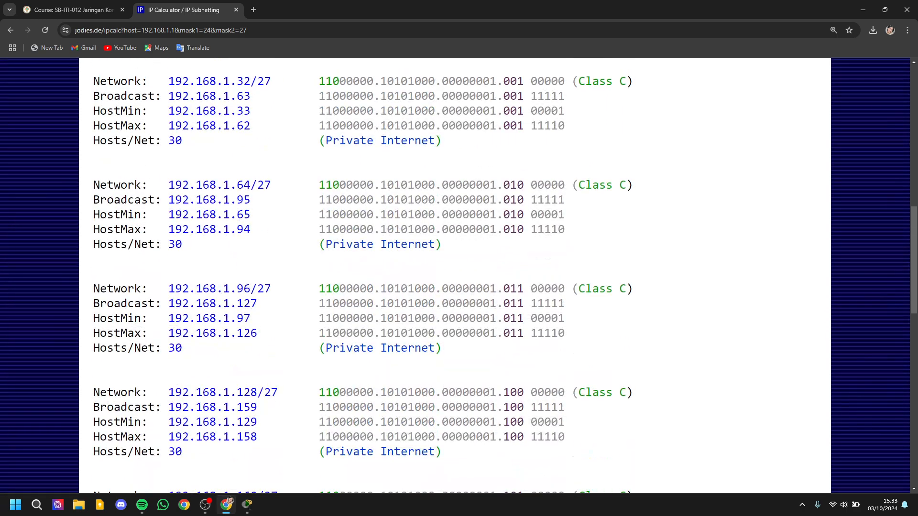
scroll(459, 275, "up", 6)
scroll(459, 275, "down", 3)
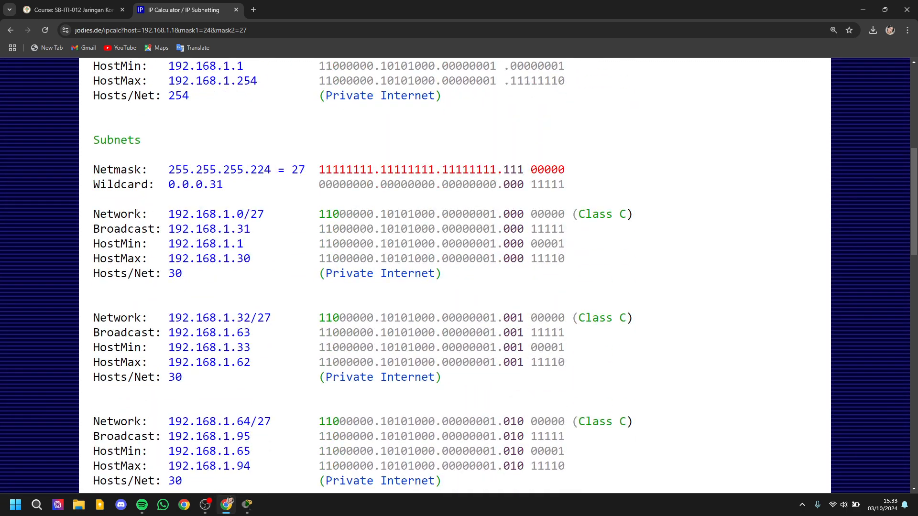
left_click_drag(161, 229, 237, 244)
left_click(236, 244)
left_click_drag(168, 273, 189, 273)
left_click(189, 273)
left_click_drag(169, 184, 237, 184)
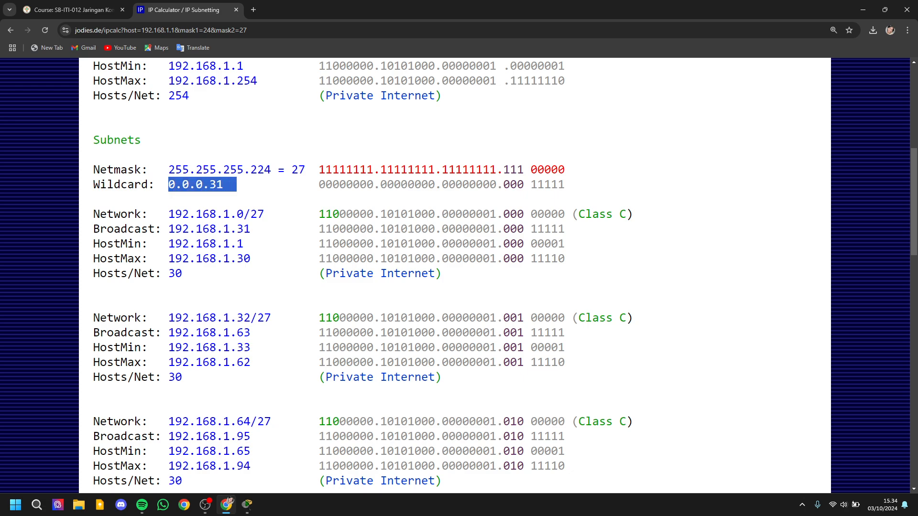
left_click(237, 185)
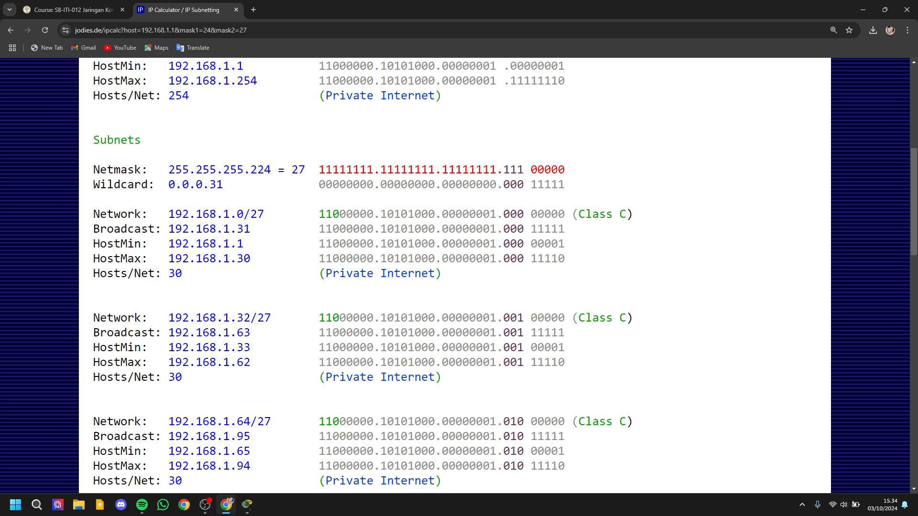
Step: Compare the /24 network results with the list of /27 subnets
scroll(454, 276, "down", 1)
scroll(455, 276, "up", 6)
scroll(455, 276, "down", 3)
scroll(454, 276, "up", 5)
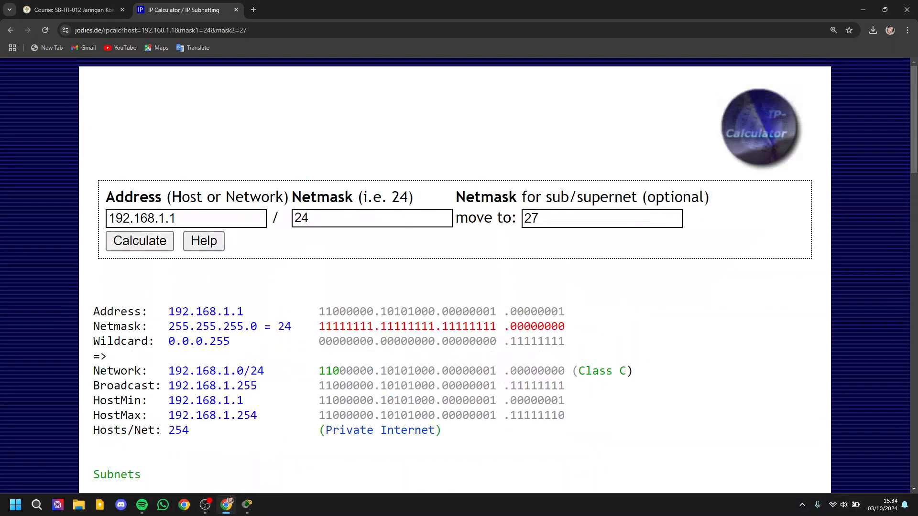
scroll(455, 276, "down", 4)
scroll(455, 276, "up", 4)
scroll(455, 276, "down", 5)
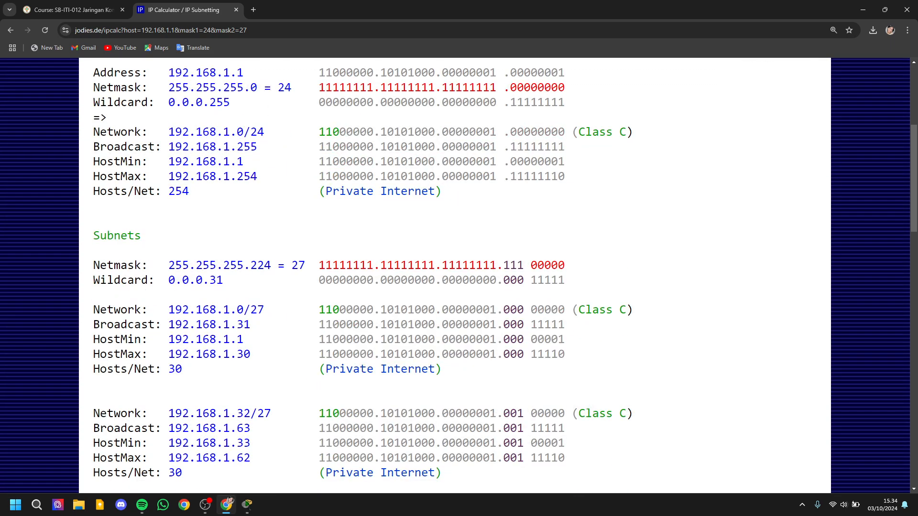
scroll(454, 276, "down", 3)
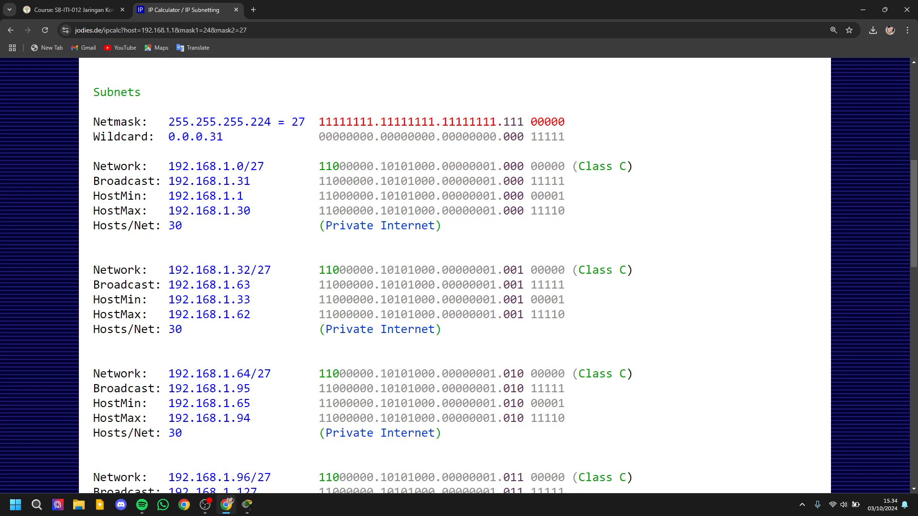
Step: Set the IP calculator and Packet Tracer side by side, and stack Router Utama, SW Utama and Server0 vertically inside the Kantor Utama box
left_click_drag(550, 8, 917, 161)
left_click(215, 182)
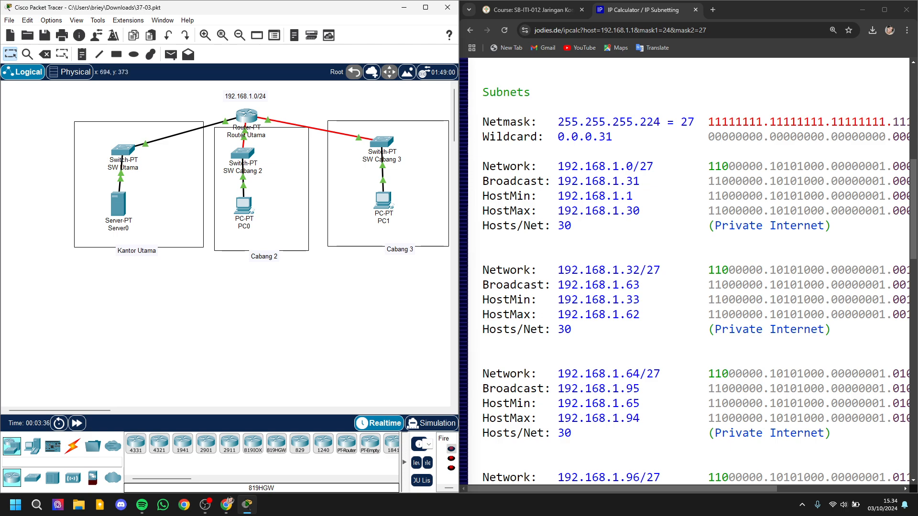
left_click_drag(246, 115, 130, 122)
left_click_drag(98, 230, 88, 236)
left_click_drag(118, 204, 117, 219)
left_click_drag(124, 150, 122, 175)
left_click_drag(130, 123, 119, 134)
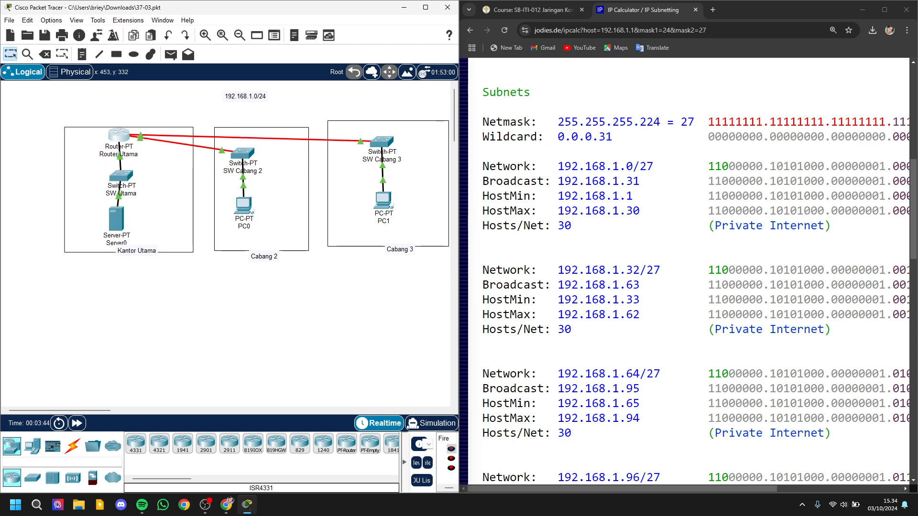
Step: Delete the two links that connect Router Utama to SW Cabang 3 and SW Cabang 2
left_click(45, 54)
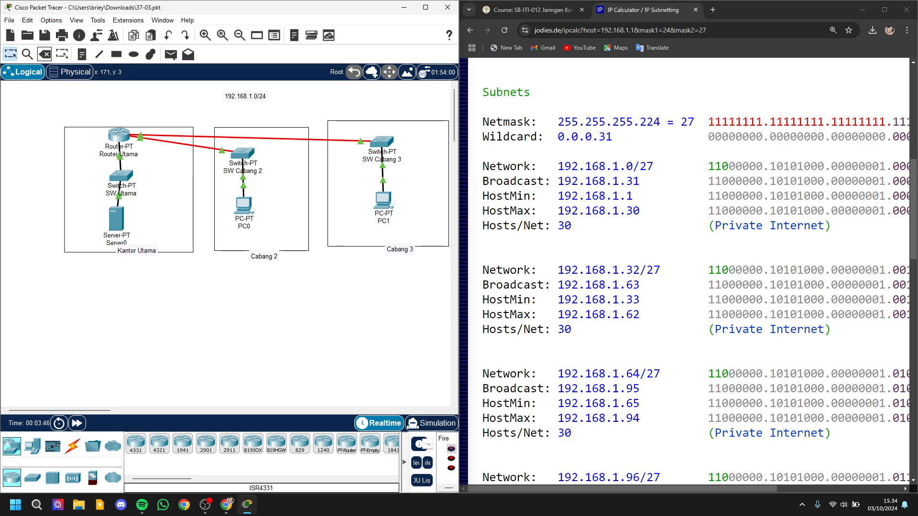
left_click(199, 138)
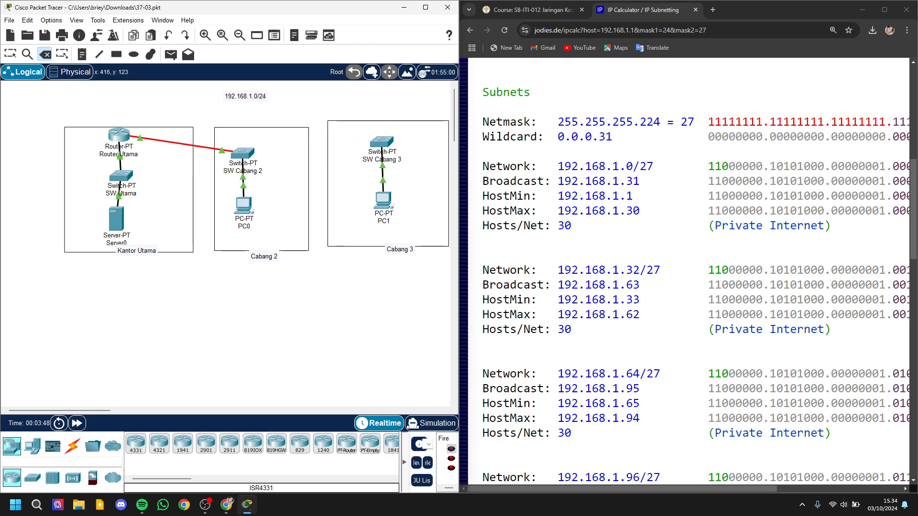
left_click(199, 147)
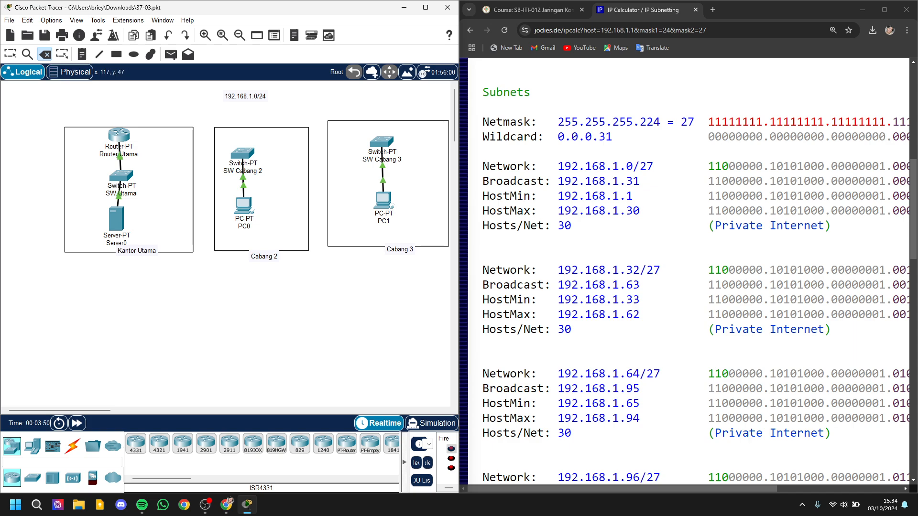
key("Escape")
Step: Move the Kantor Utama label below its box and reposition Server0 beneath SW Utama
left_click_drag(139, 250, 125, 259)
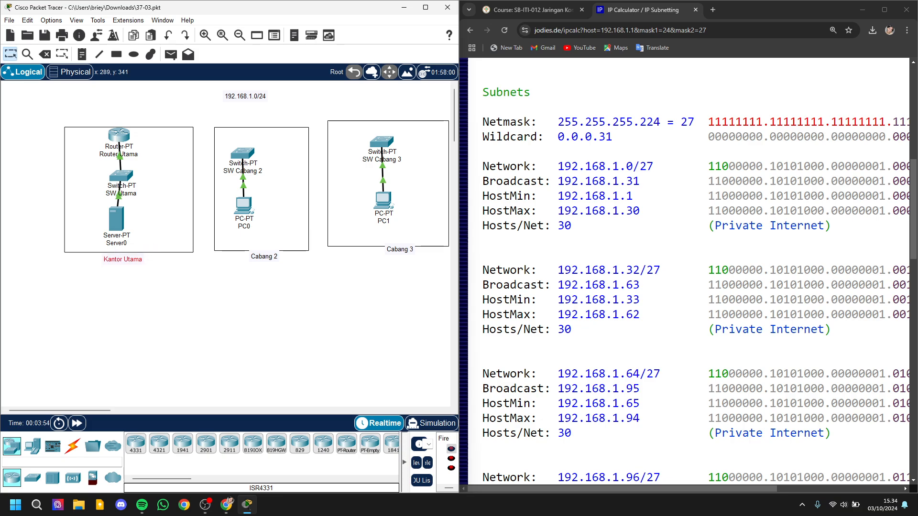
left_click_drag(116, 219, 122, 223)
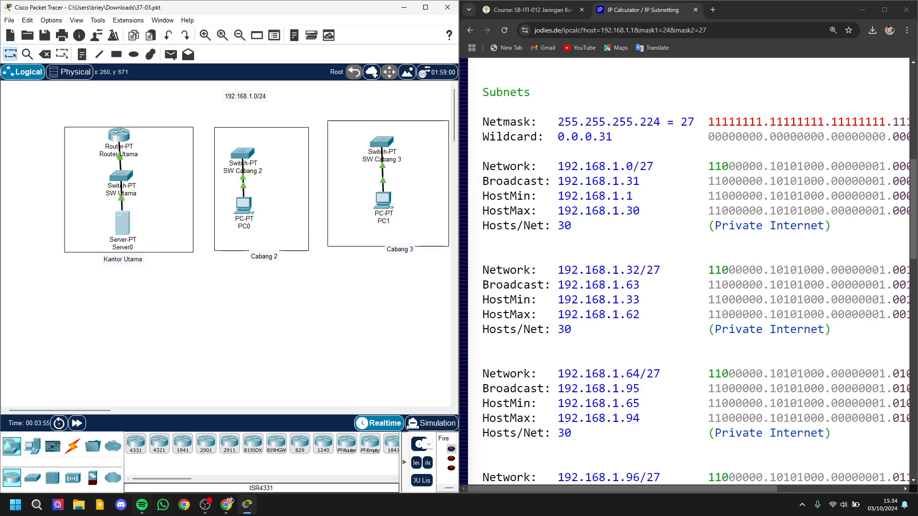
left_click(142, 505)
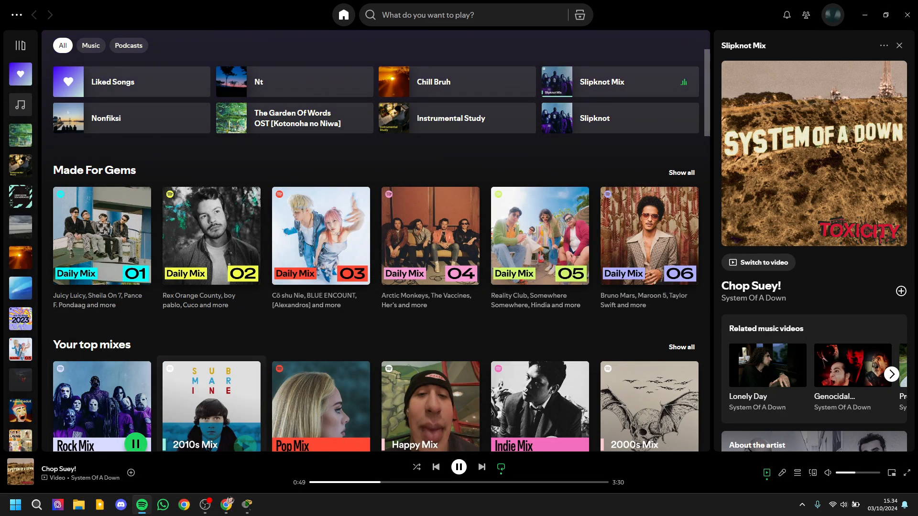
scroll(110, 406, "down", 4)
left_click(102, 225)
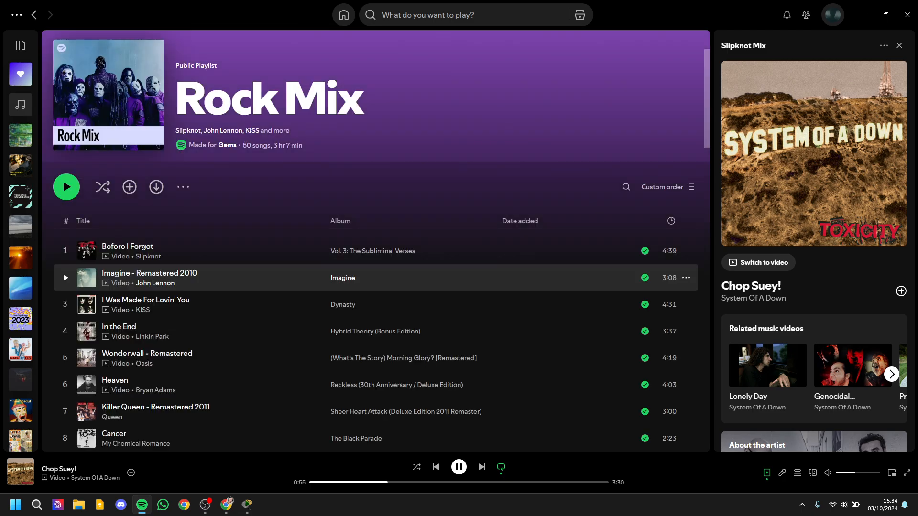
left_click(148, 256)
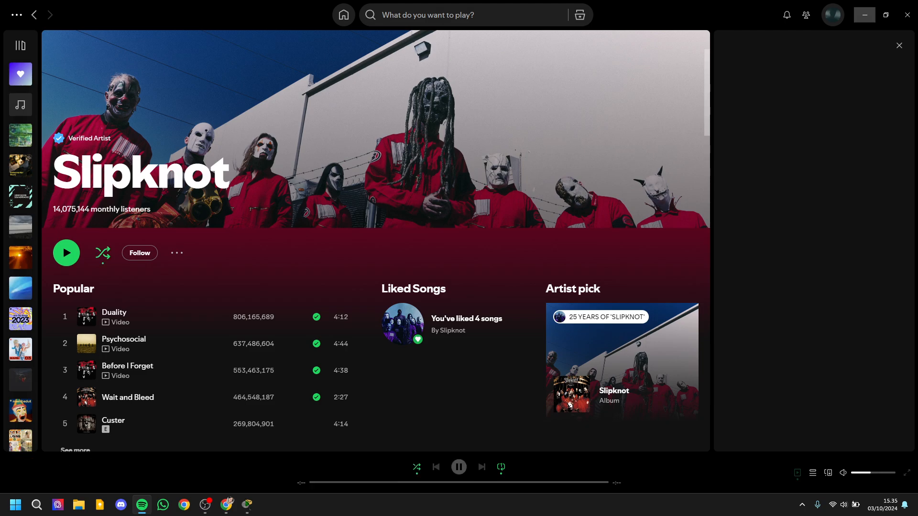
left_click(864, 14)
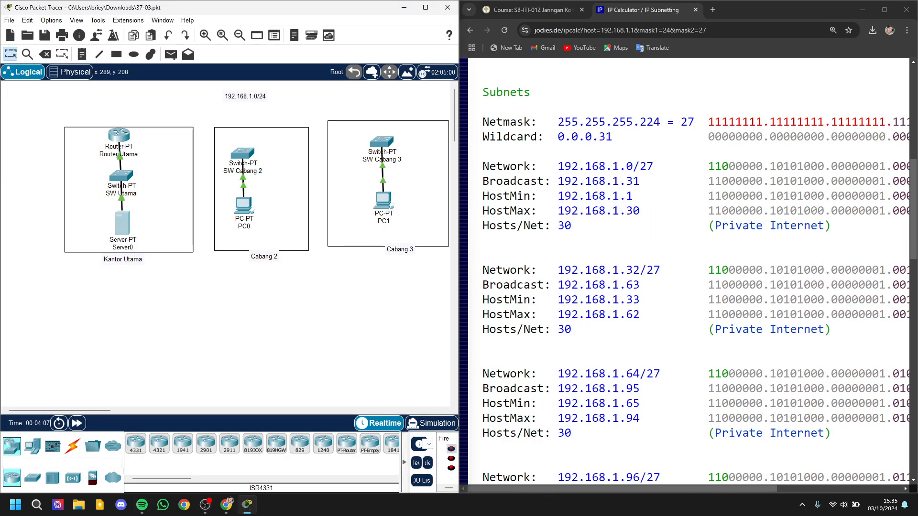
Step: Align SW Utama above Server0 and shift the Kantor Utama box slightly to center it around its devices
left_click_drag(130, 173, 132, 176)
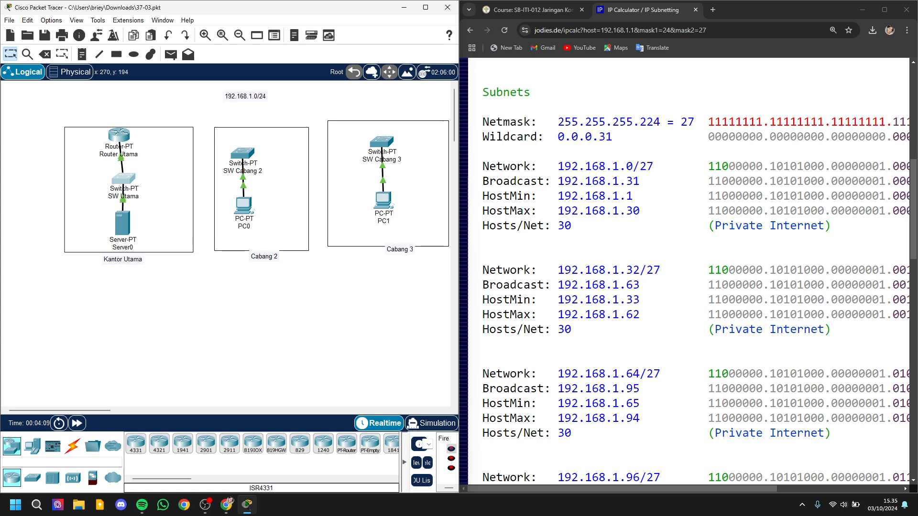
left_click_drag(114, 143, 110, 141)
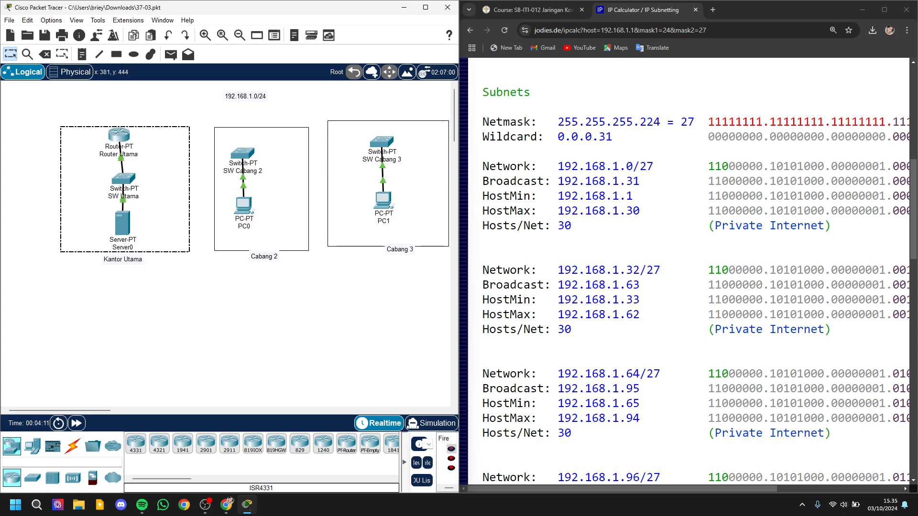
left_click(245, 332)
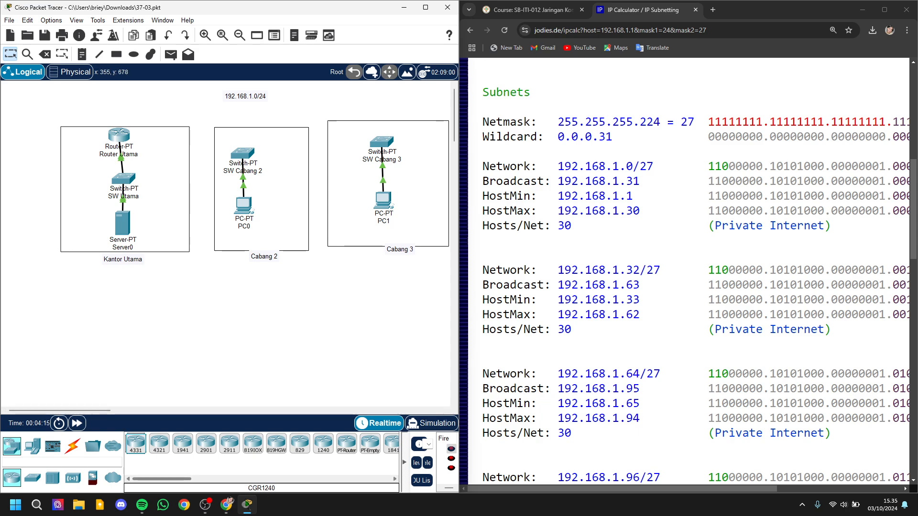
Step: Move PC0 and SW Cabang 2 lower in the Cabang 2 box and add a PT-Router above the switch
left_click_drag(154, 479, 181, 479)
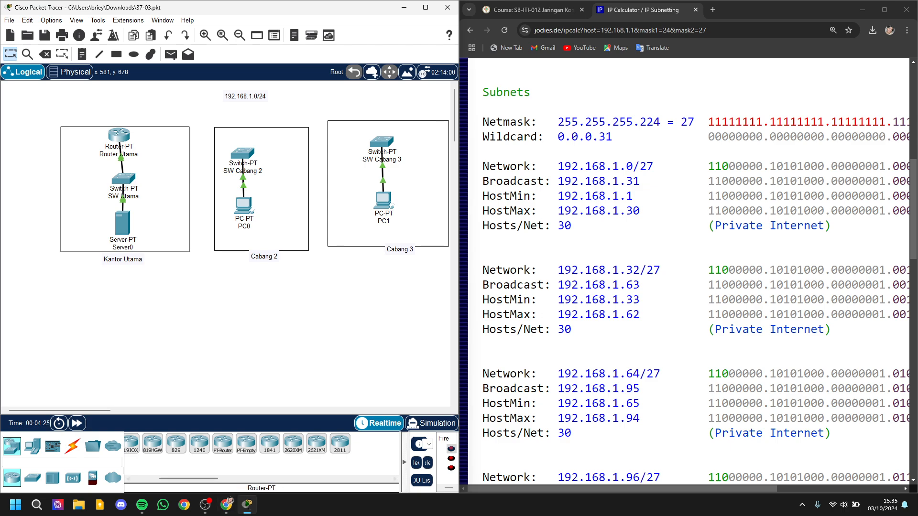
left_click_drag(244, 204, 253, 224)
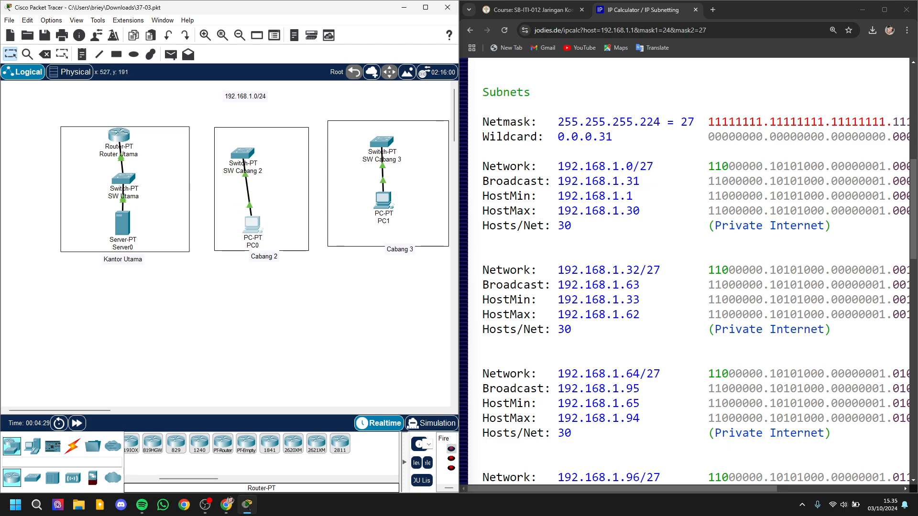
left_click_drag(243, 153, 256, 167)
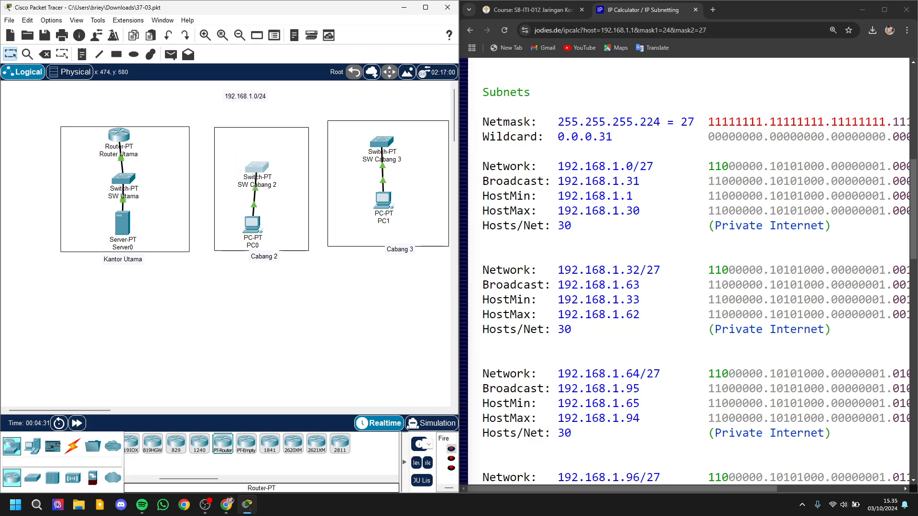
left_click(255, 143)
Step: Move PC1, SW Cabang 3 and the Cabang 3 box to make room, and add a PT-Router above the switch
left_click_drag(384, 199, 381, 217)
mouse_move(387, 146)
left_mouse_down()
mouse_move(386, 173)
mouse_move(383, 149)
left_mouse_up()
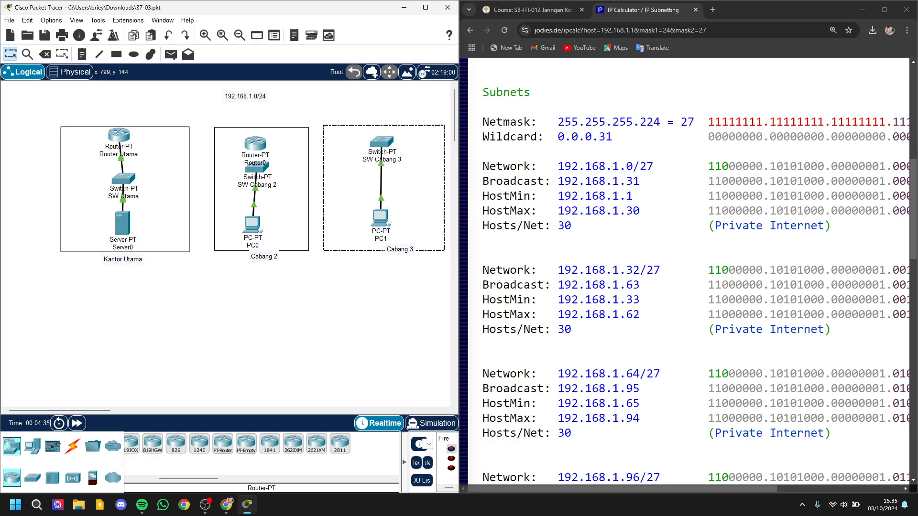
left_click(381, 160)
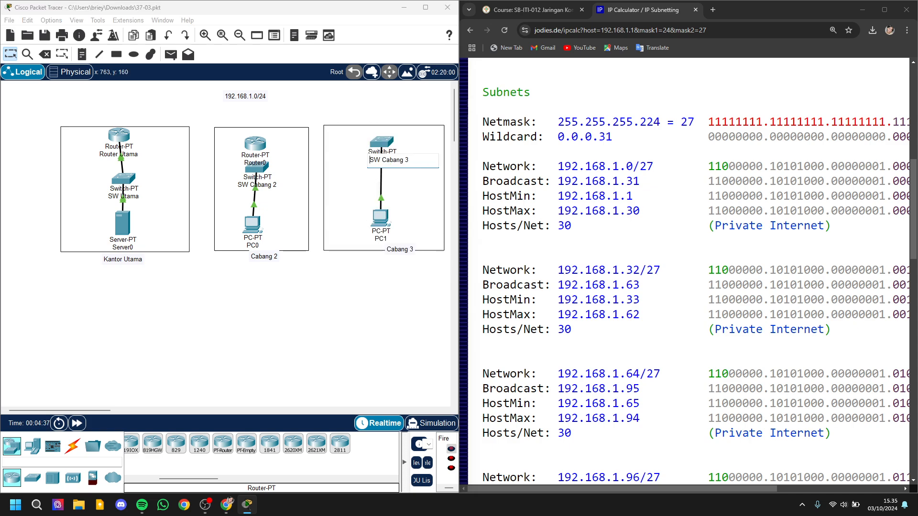
left_click_drag(381, 144, 381, 167)
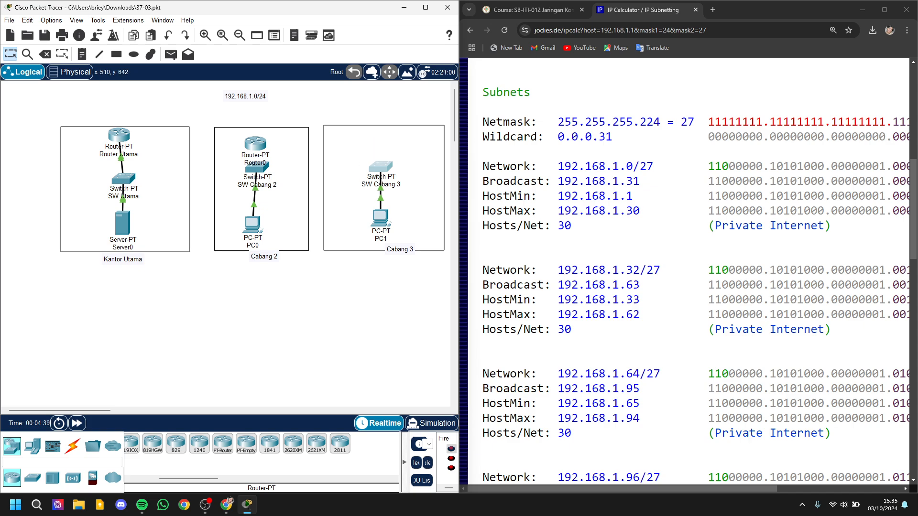
left_click(223, 444)
left_click(384, 143)
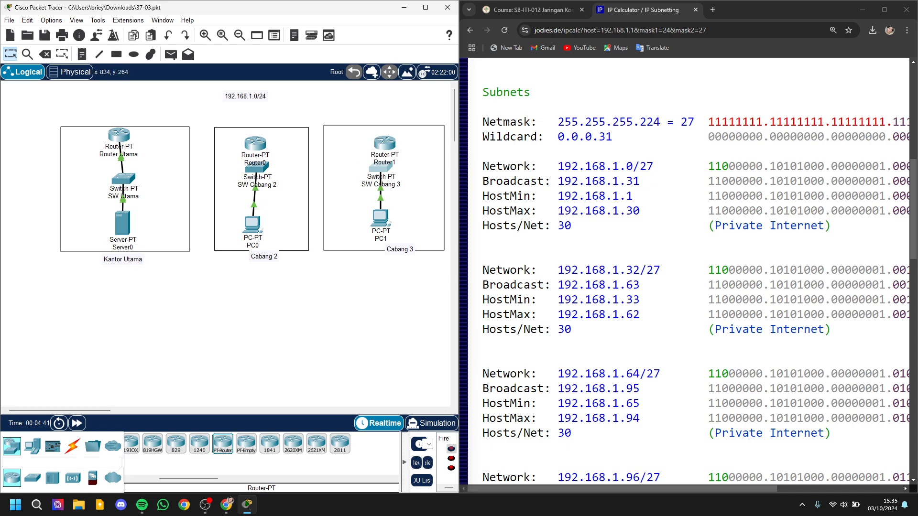
Step: Reposition the Cabang 2 box around its devices and move both branch switches clear of the router labels
left_click_drag(229, 251, 224, 254)
left_click(268, 346)
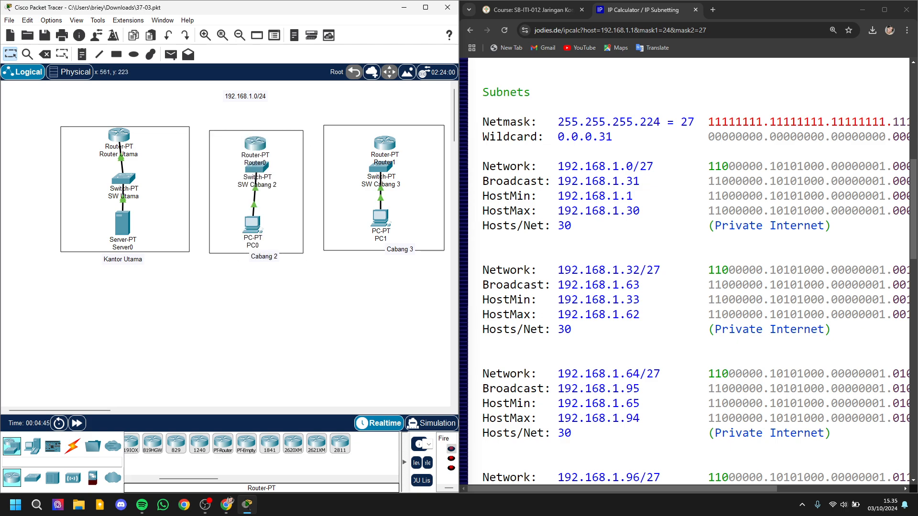
mouse_move(268, 187)
left_mouse_down()
mouse_move(262, 200)
mouse_move(268, 178)
left_mouse_up()
left_click_drag(257, 167, 253, 178)
left_click_drag(380, 166, 386, 180)
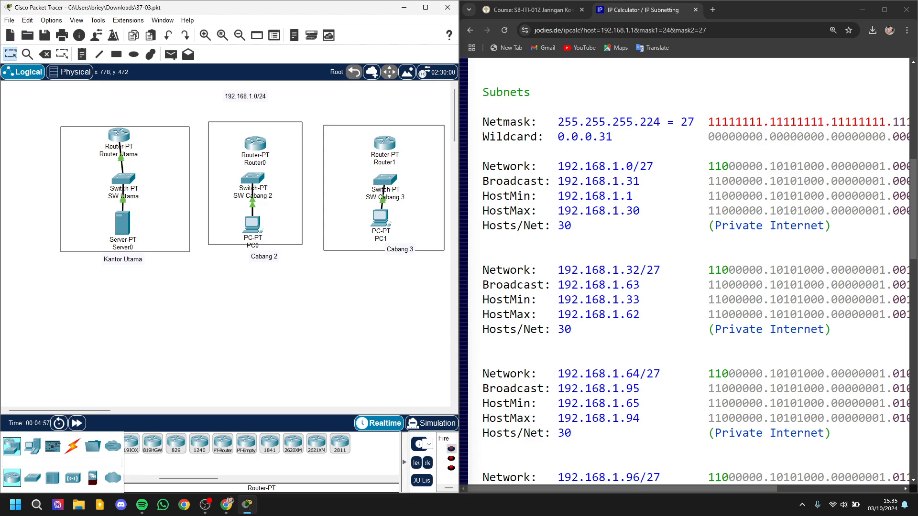
Step: Examine the network addresses and host ranges of the first two /27 subnets in the IP calculator results
scroll(689, 272, "up", 3)
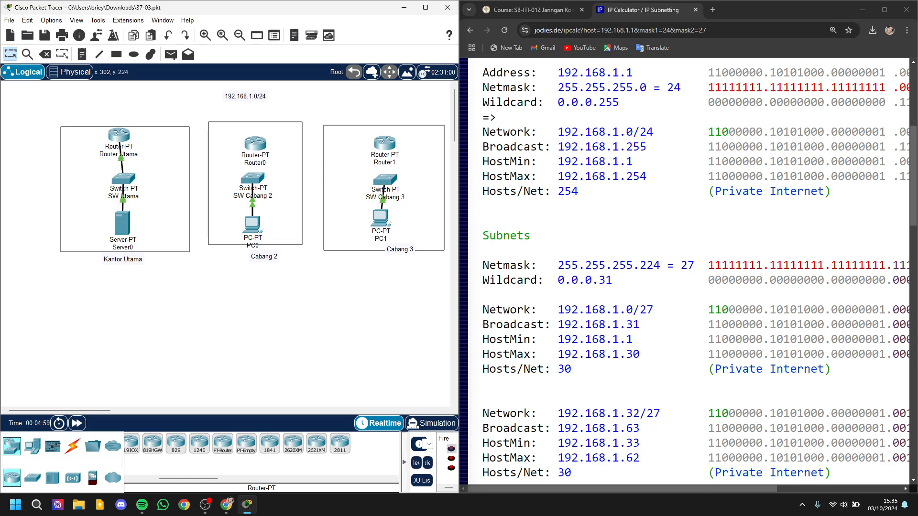
scroll(689, 272, "down", 3)
scroll(689, 272, "up", 1)
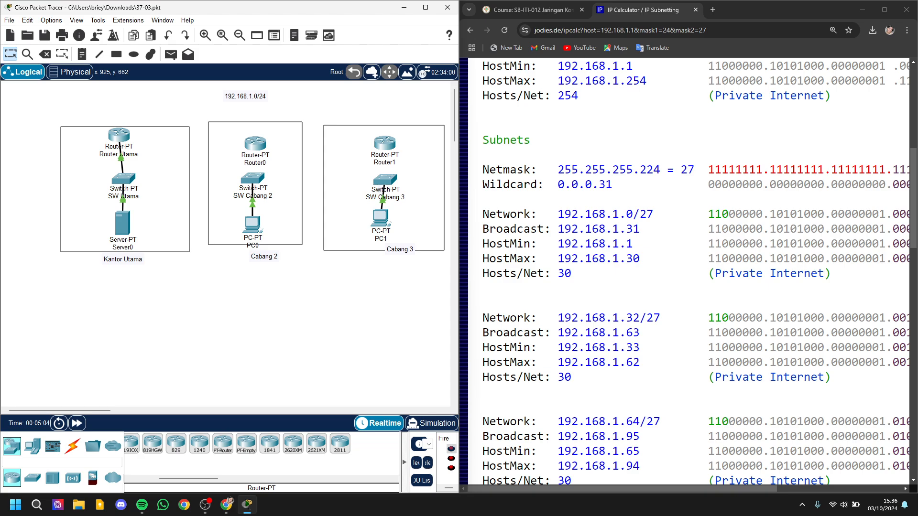
left_click_drag(557, 214, 633, 214)
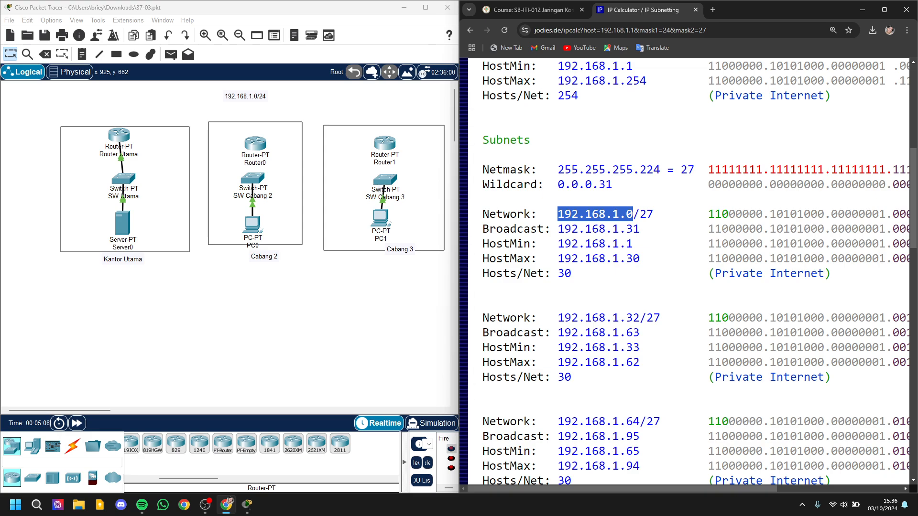
left_click(633, 214)
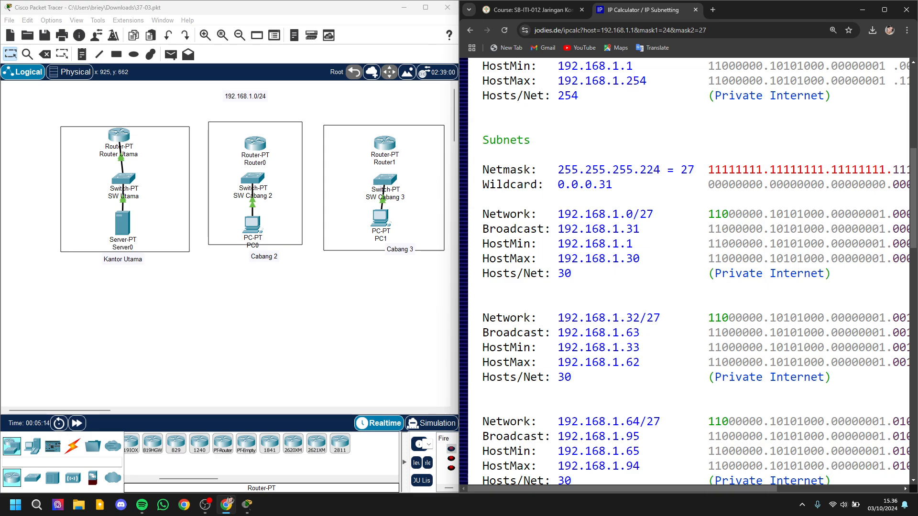
mouse_move(639, 244)
left_mouse_down()
mouse_move(626, 243)
mouse_move(639, 259)
left_mouse_up()
left_click_drag(605, 363, 613, 362)
left_click(229, 297)
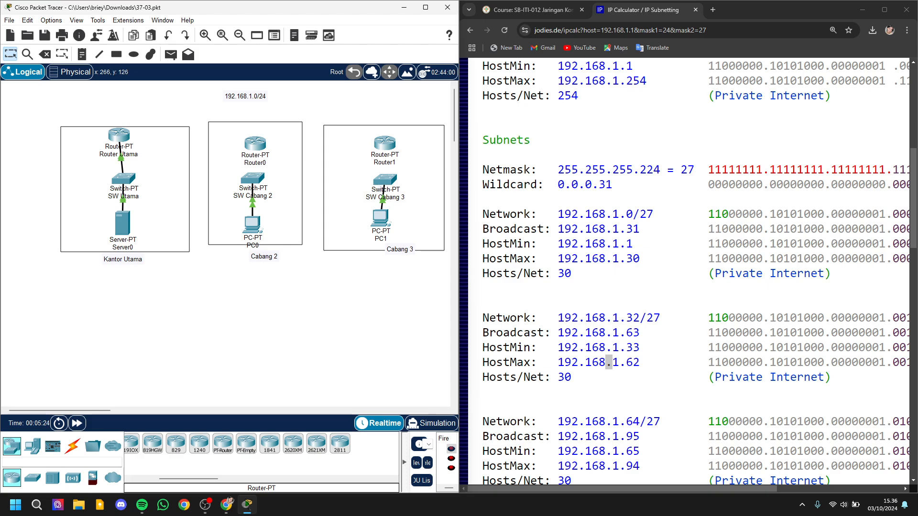
Step: Configure Router Utama's FastEthernet0/0 with subnet mask 255.255.255.224, keeping IPv4 address 192.168.1.1
left_click(119, 136)
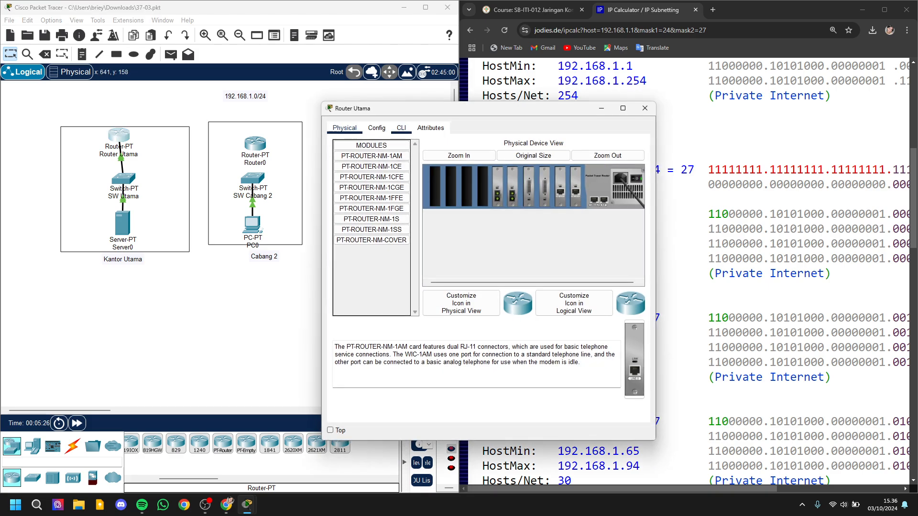
left_click(377, 128)
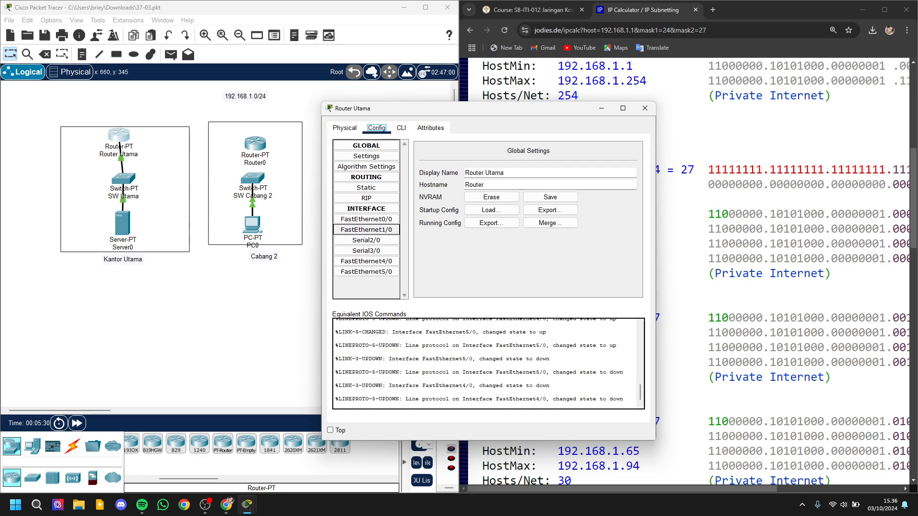
left_click(366, 219)
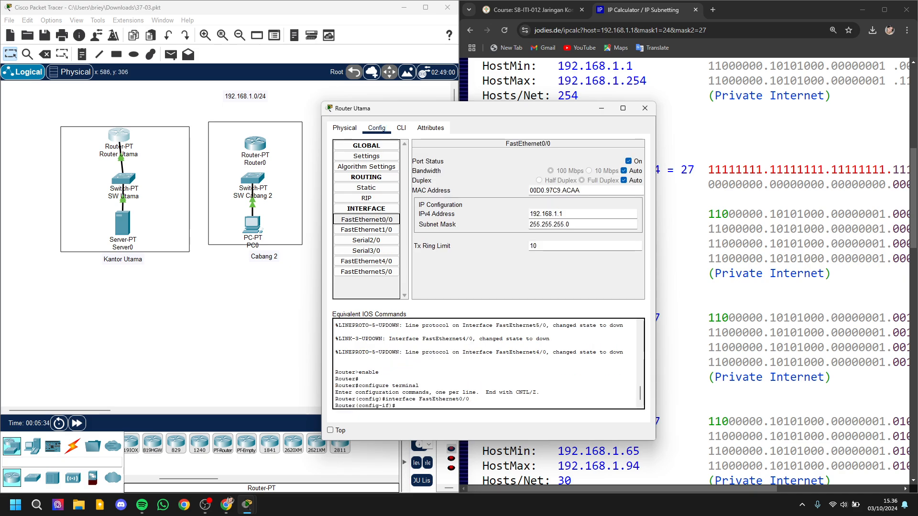
left_click(574, 214)
left_click(577, 224)
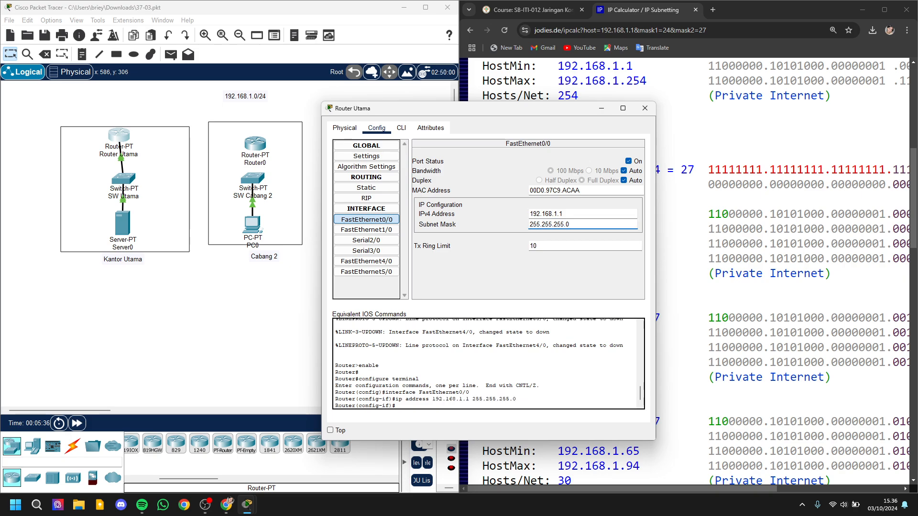
key("BackSpace")
type("224")
key("Return")
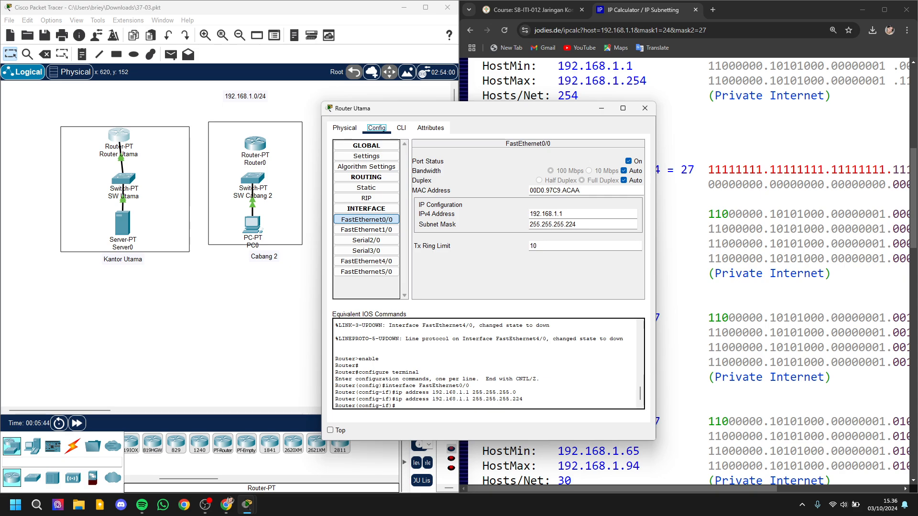
Step: Check the subnet mask entered on Router Utama against the /27 netmask in the IP calculator
left_click_drag(347, 103, 221, 116)
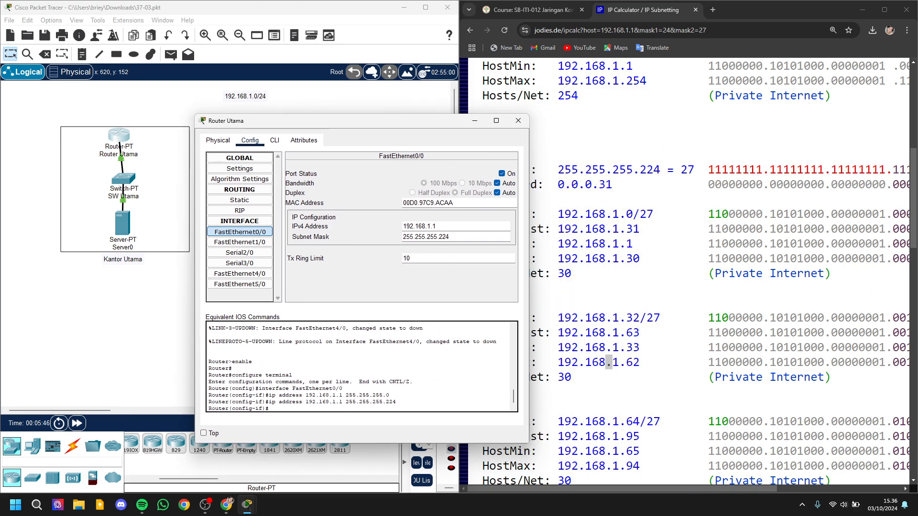
double_click(650, 169)
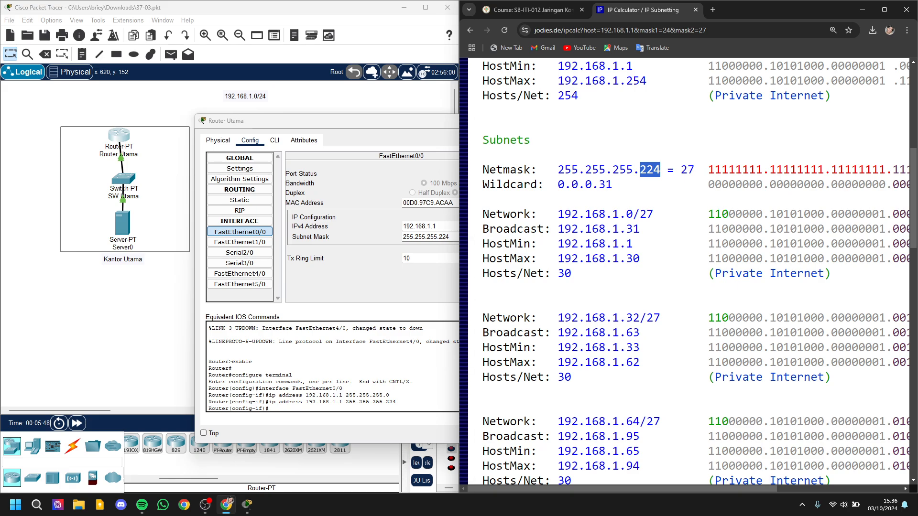
Step: Open Server0's IP configuration, clear its old host number and check the first /27 subnet's highest host address in the IP calculator
left_click(442, 314)
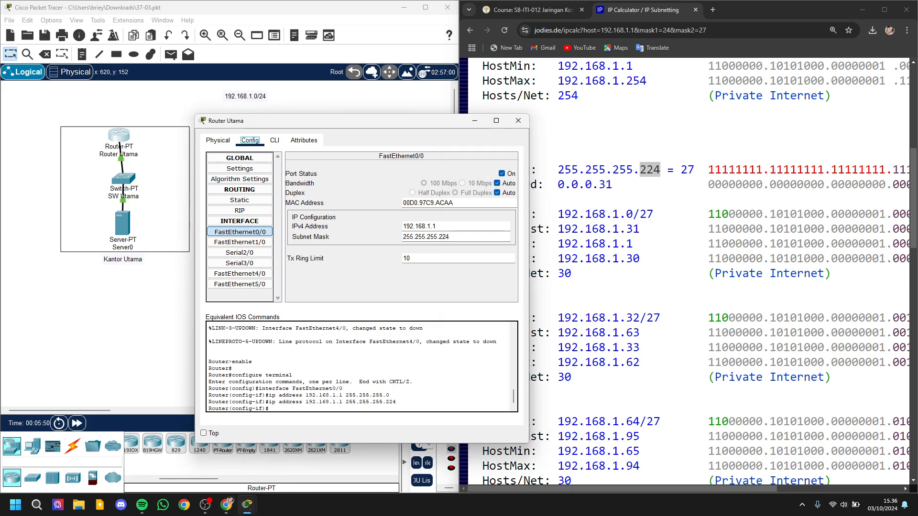
left_click(168, 286)
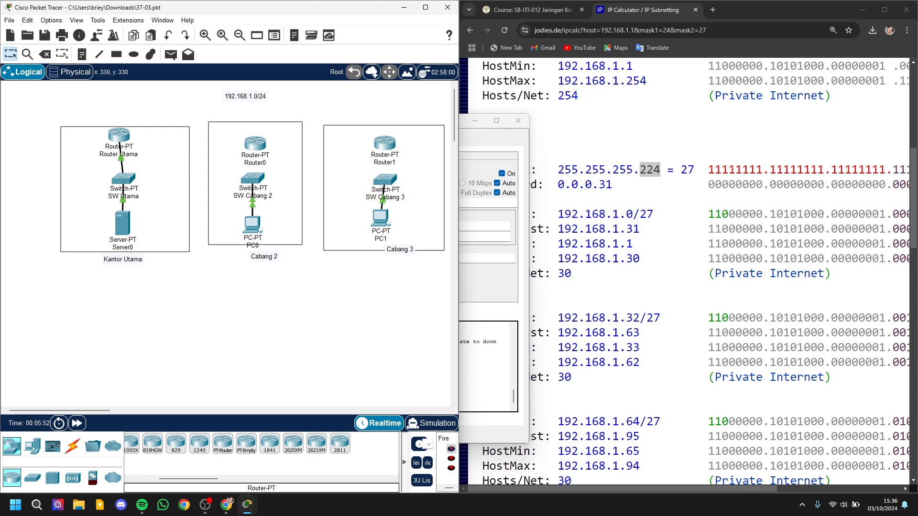
left_click(123, 222)
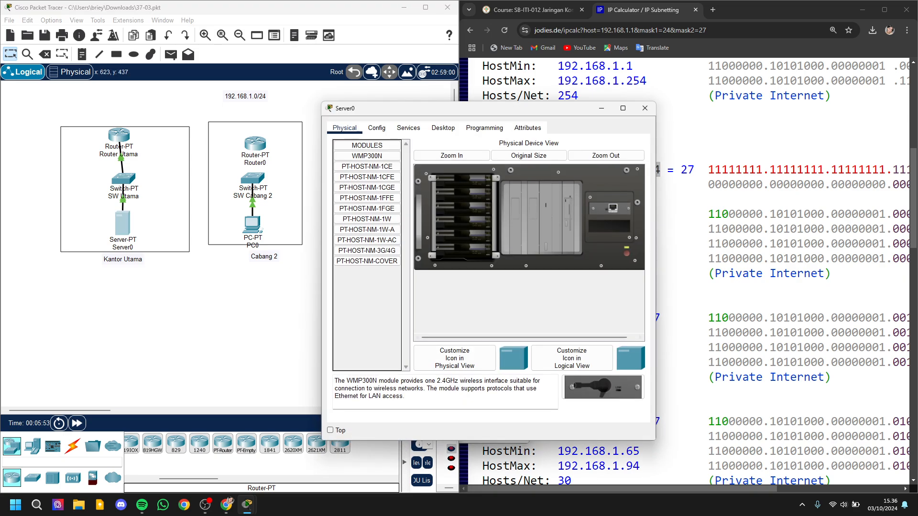
left_click(443, 127)
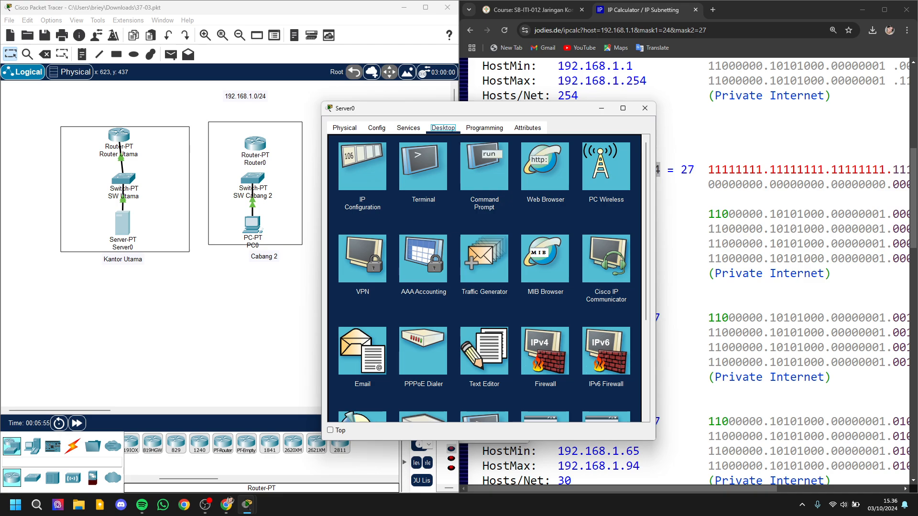
left_click(362, 166)
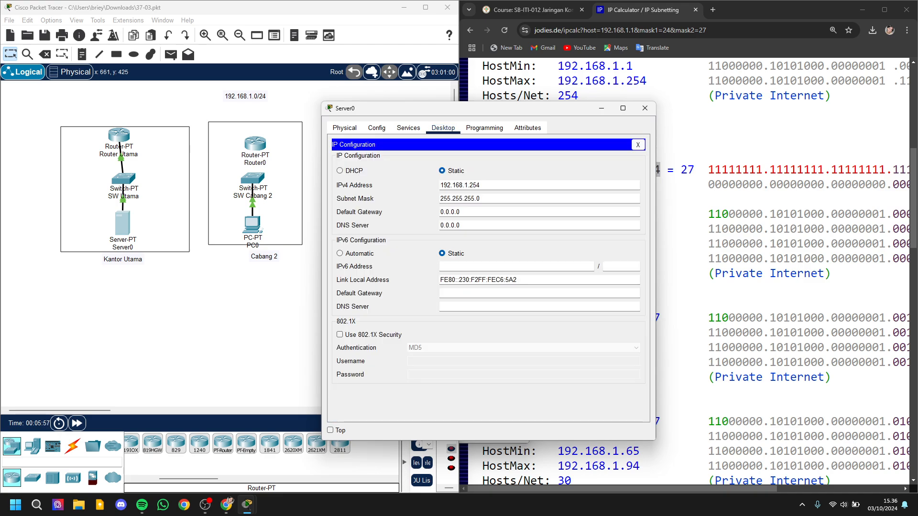
left_click(497, 185)
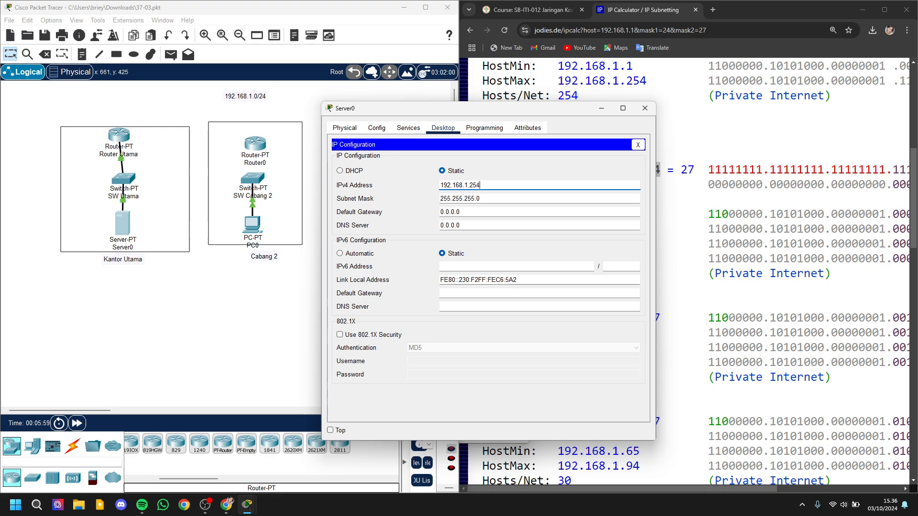
key("BackSpace")
key("BackSpace")
key("BackSpace")
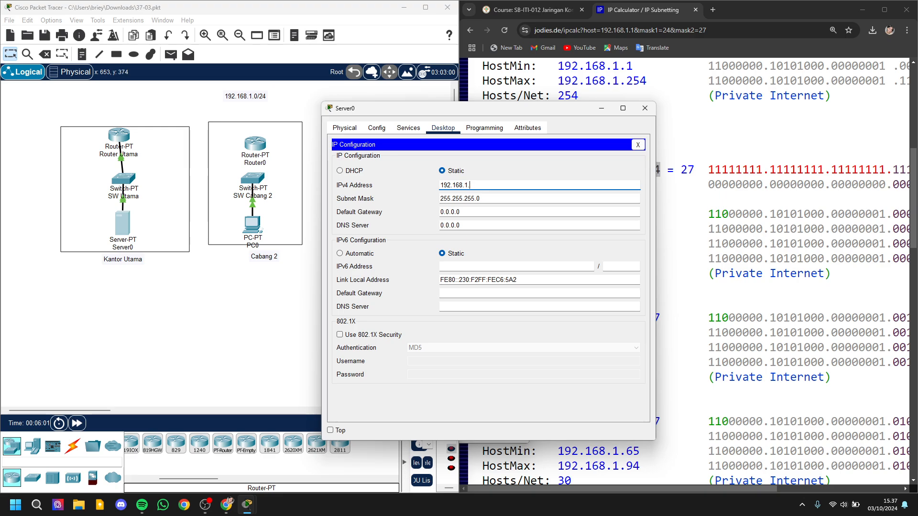
left_click_drag(512, 111, 303, 130)
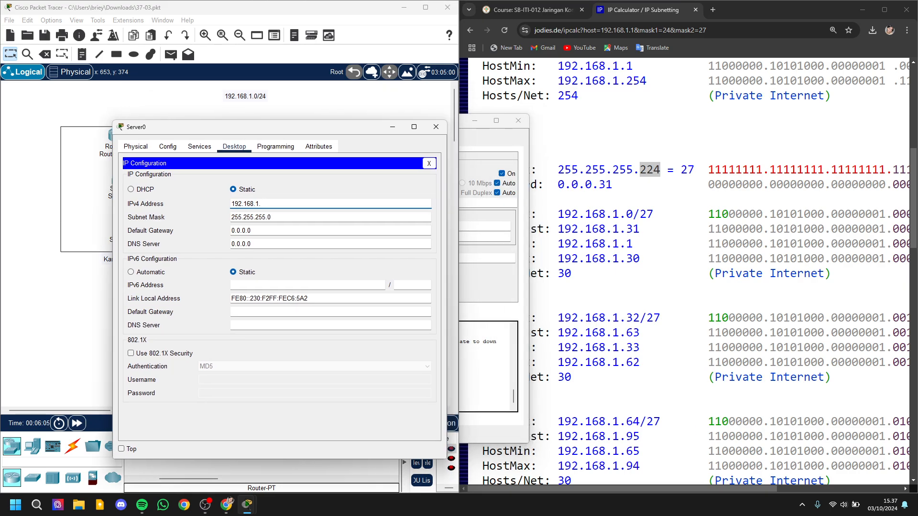
left_click_drag(626, 244, 646, 259)
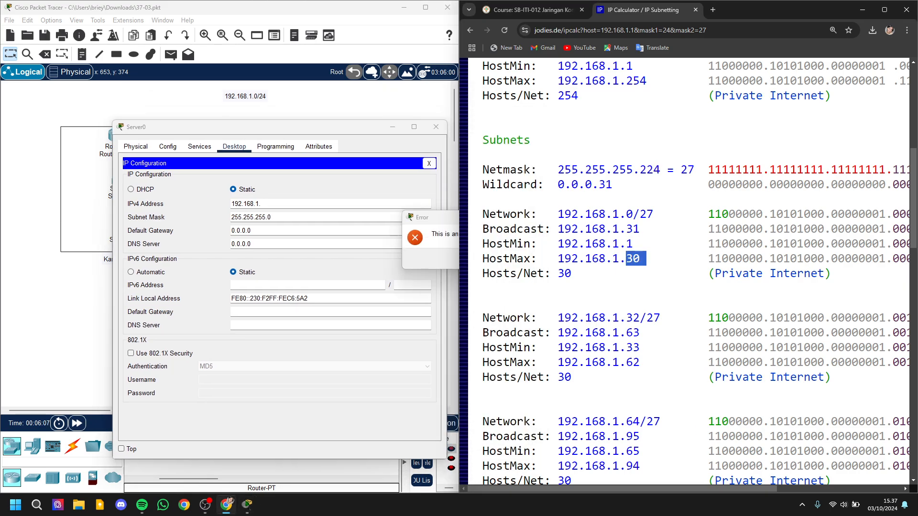
left_click(493, 258)
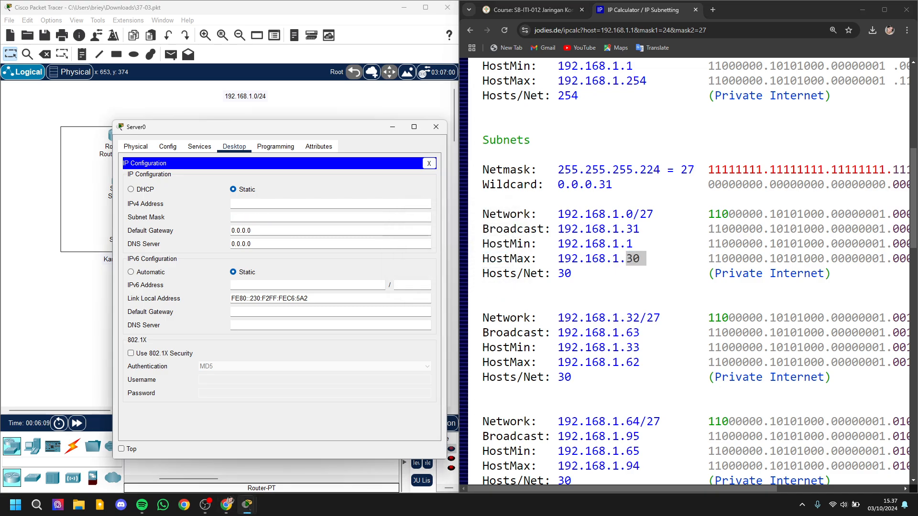
Step: Set Server0's static IPv4 address to 192.168.1.25 and its subnet mask to 255.255.255.224
type("192.168.1.25")
key("Tab")
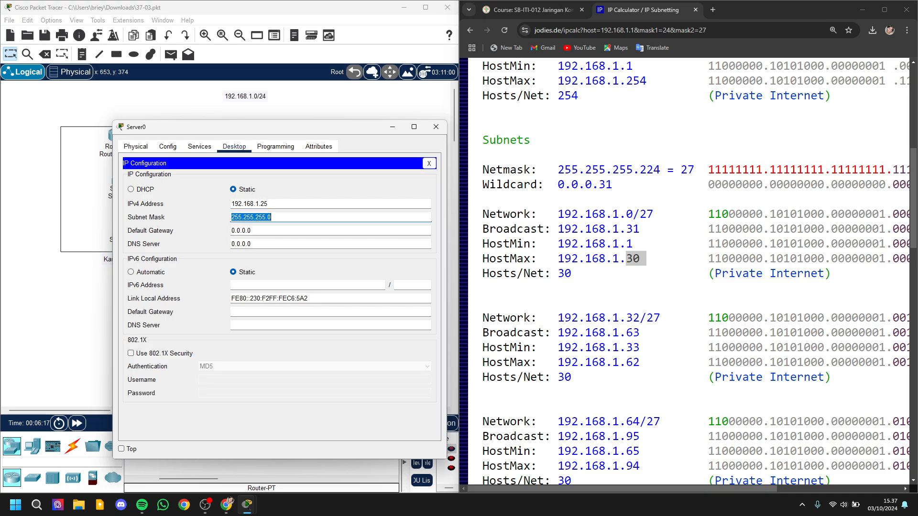
key("End")
key("BackSpace")
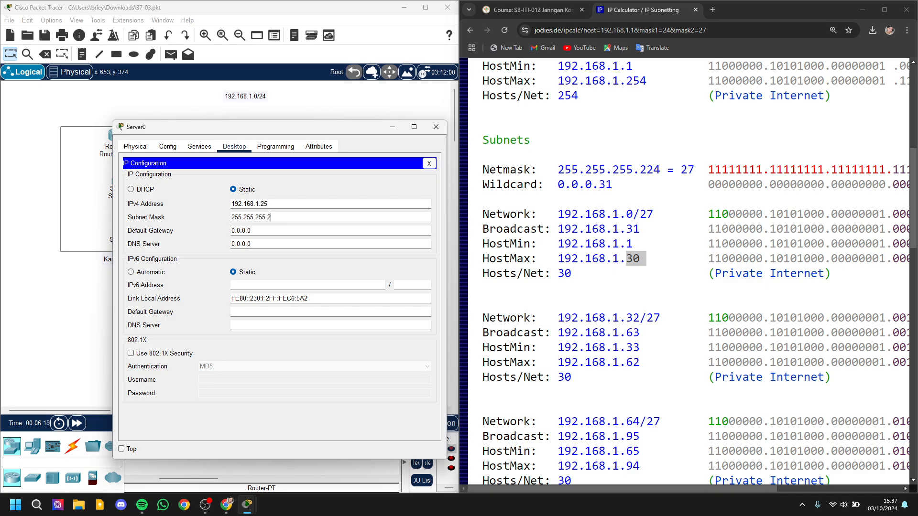
type("224")
key("Tab")
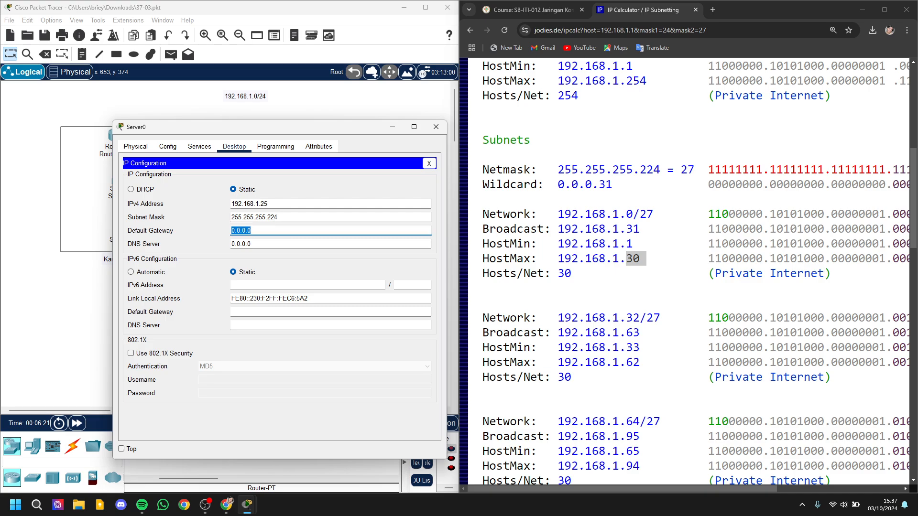
Step: Set Server0's default gateway to 192.168.1.1, then close the Server0 and Router Utama windows
key("BackSpace")
left_click_drag(229, 126, 248, 208)
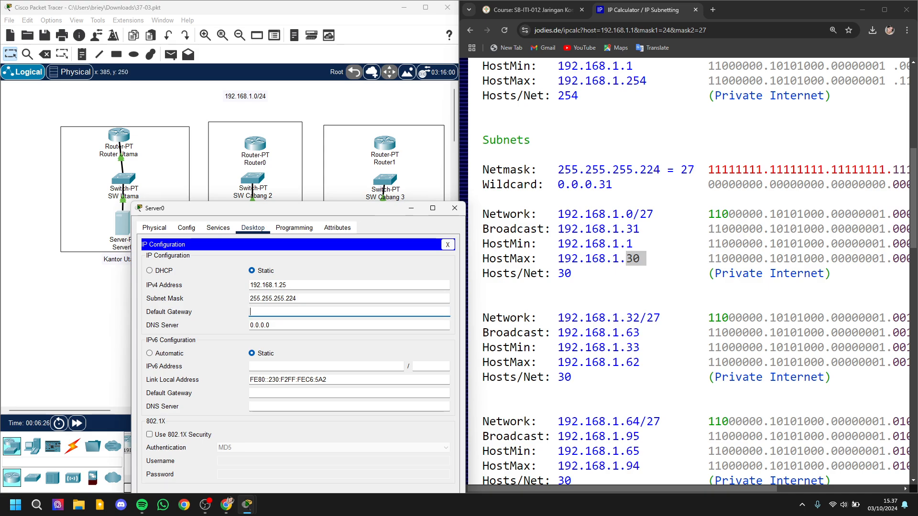
left_click(282, 326)
type("192.168.1.1")
left_click(194, 165)
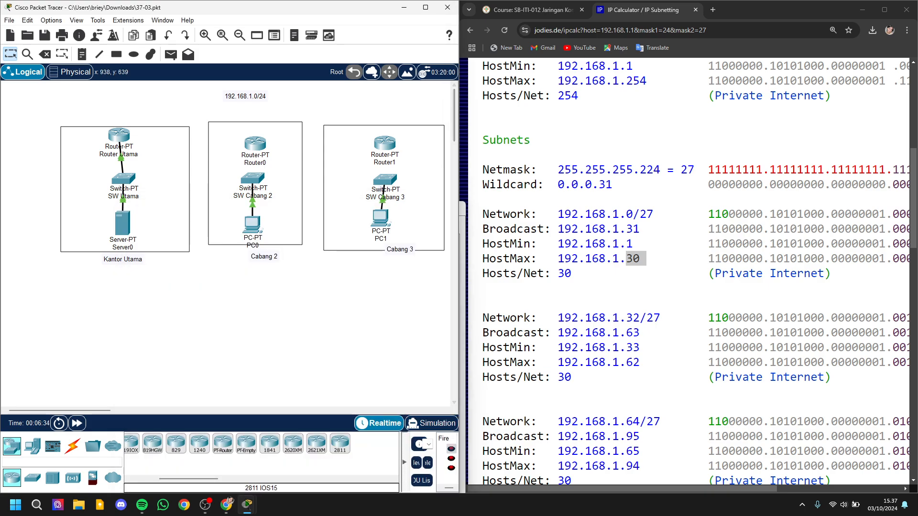
left_click(463, 385)
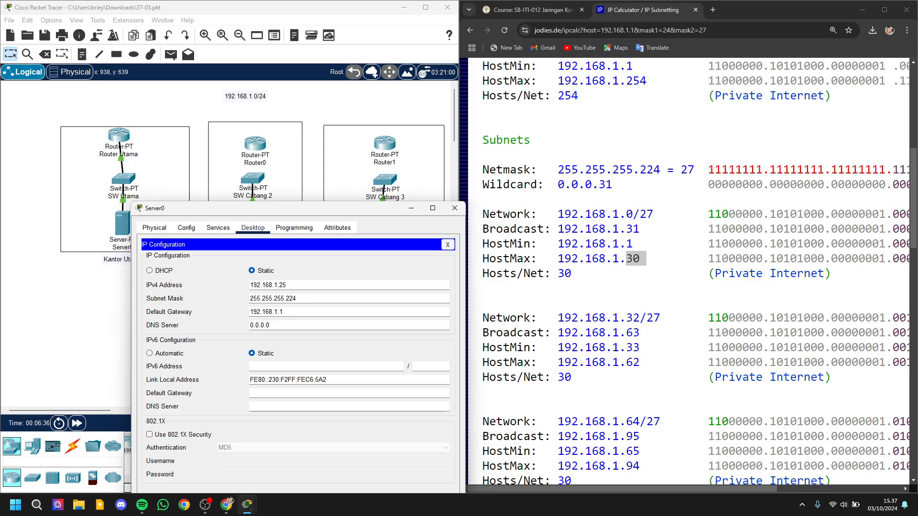
left_click(449, 244)
left_click(455, 208)
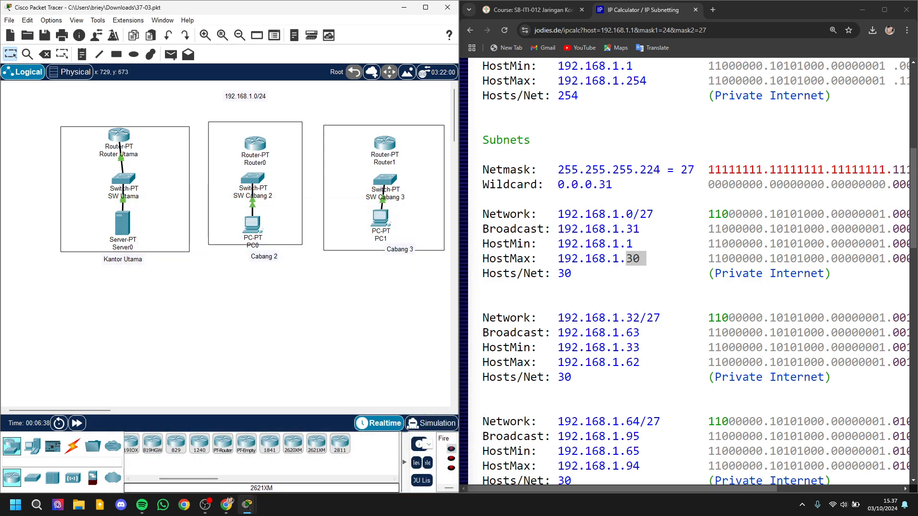
mouse_move(246, 505)
left_click(276, 455)
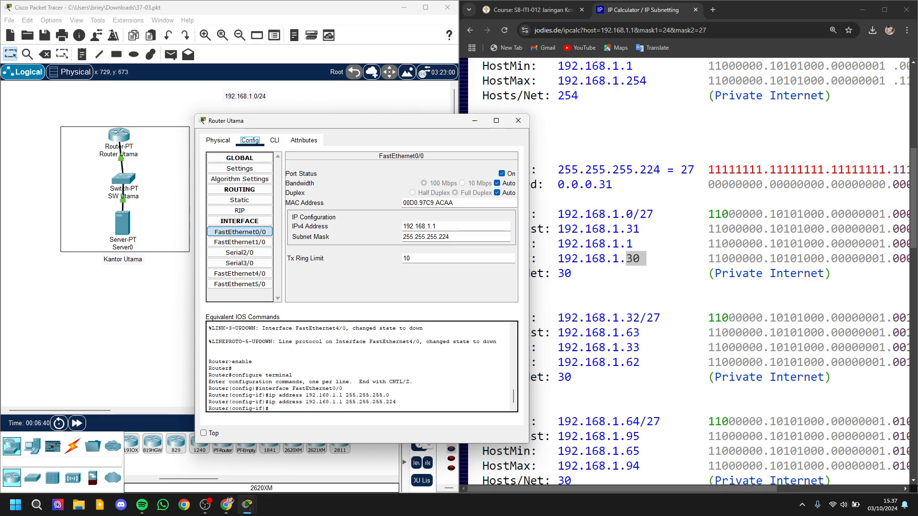
left_click(518, 121)
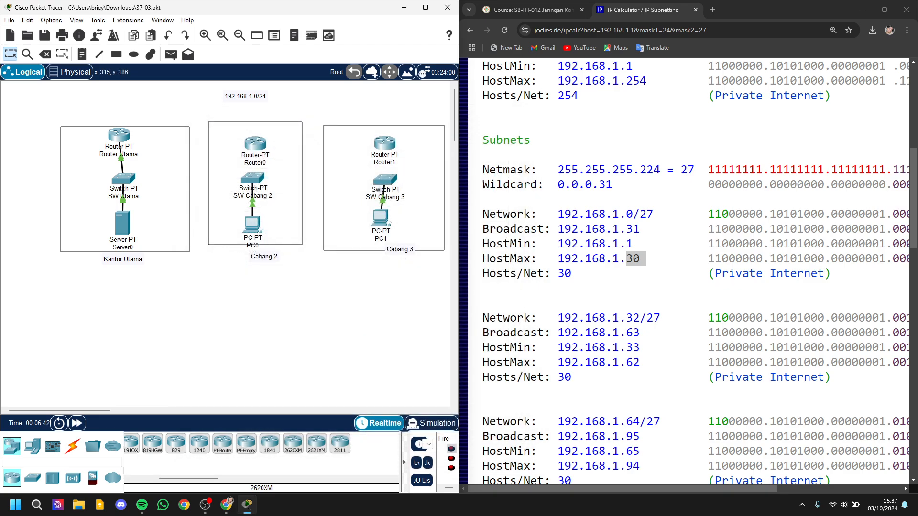
Step: Send a simple PDU from Server0 to Router Utama and check its last status in the PDU list
left_click(171, 54)
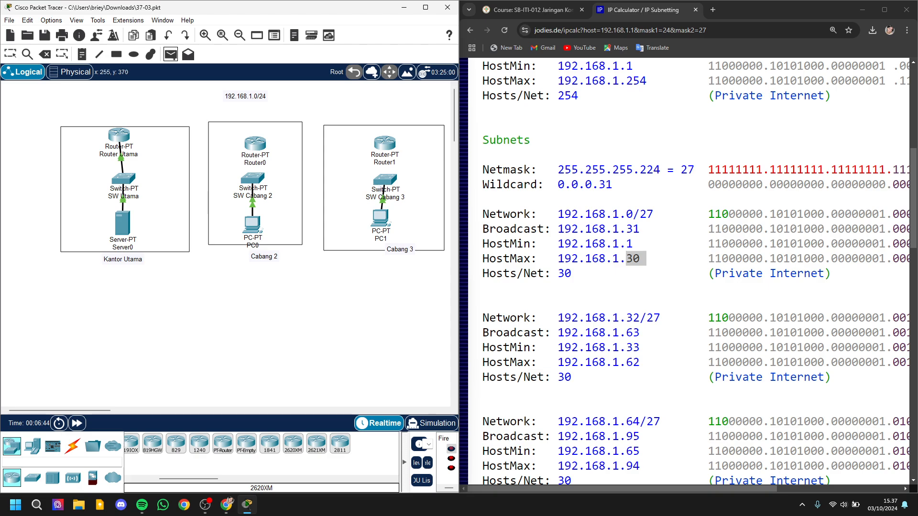
left_click(122, 139)
left_click(425, 7)
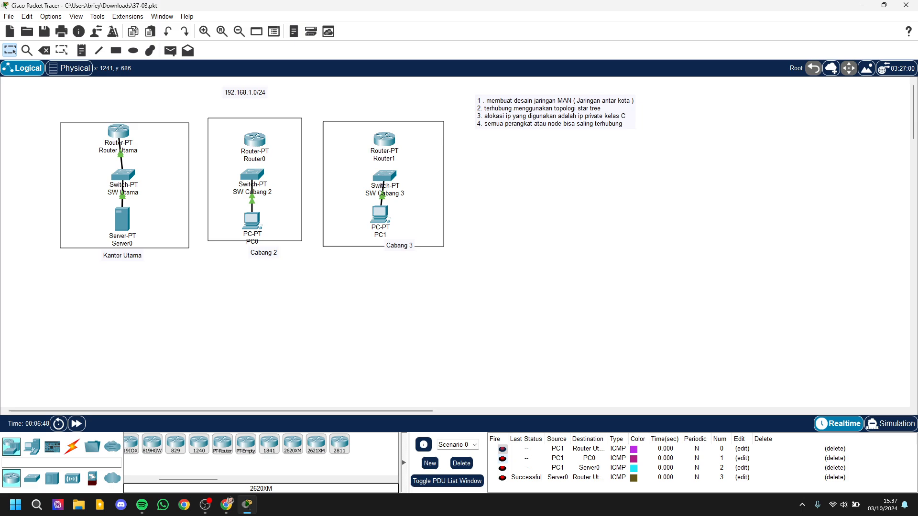
left_click(526, 478)
left_click_drag(688, 5, 473, 2)
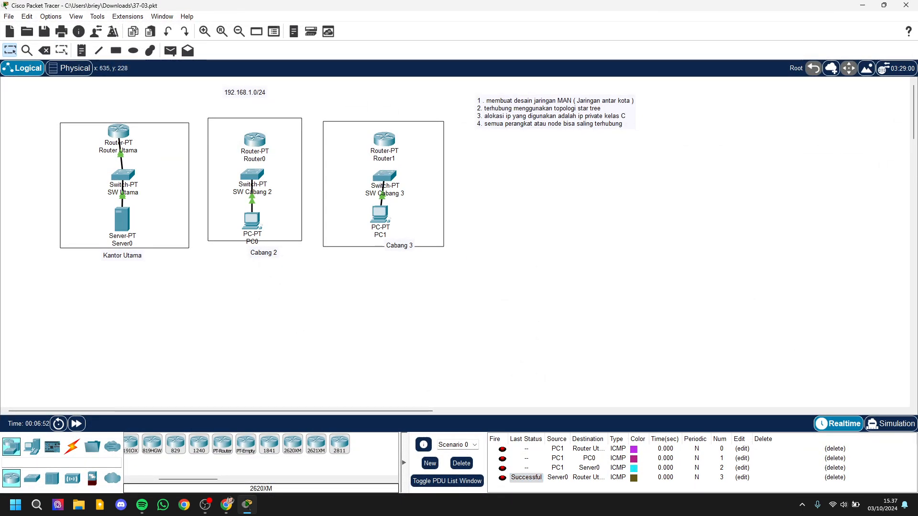
left_click_drag(566, 5, 1, 181)
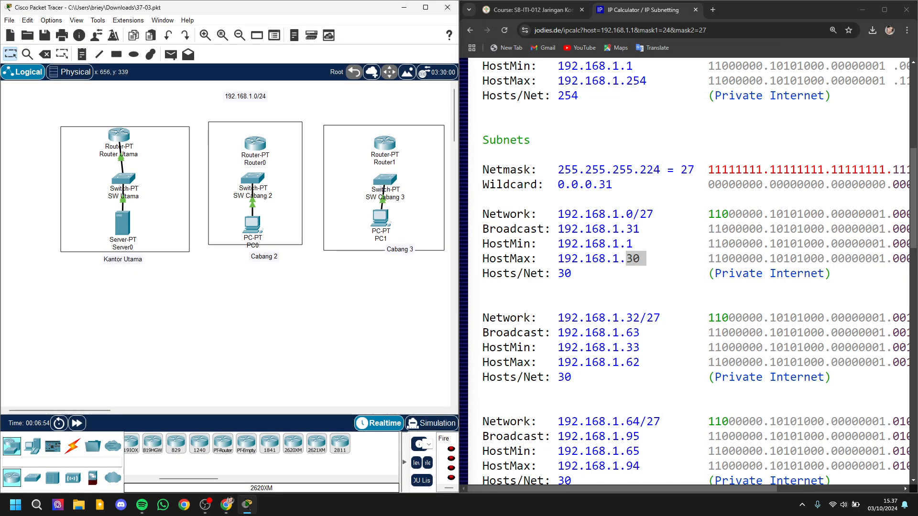
Step: Examine the network, broadcast and lowest host addresses of the 192.168.1.32/27 subnet in the IP calculator results
scroll(688, 272, "down", 2)
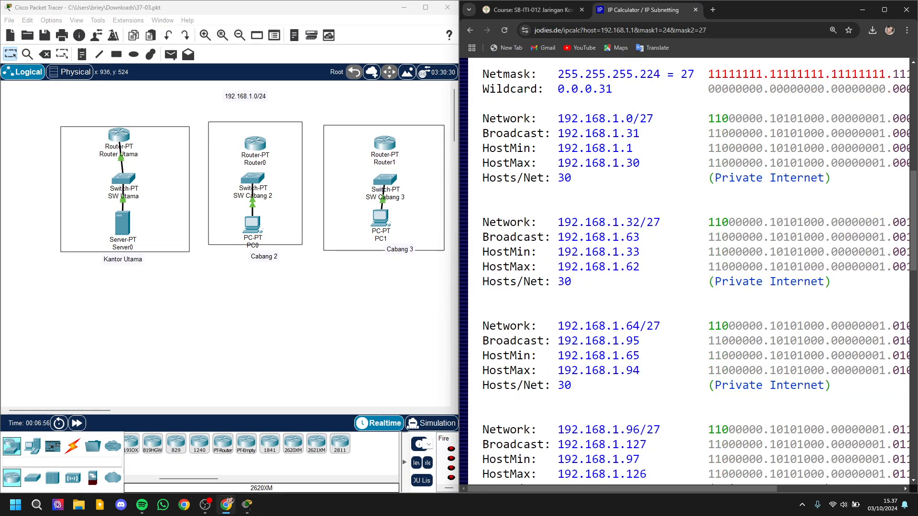
left_click_drag(836, 287, 559, 223)
left_click(558, 222)
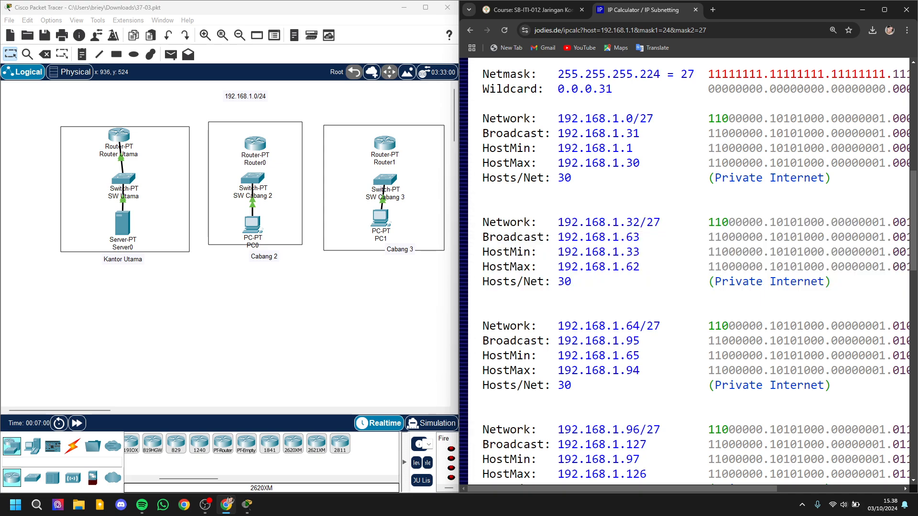
left_click_drag(559, 223, 619, 223)
left_click(644, 237)
left_click(622, 223)
left_click_drag(646, 252, 641, 252)
Step: Move the Cabang 2 box slightly down so that it encloses PC0 and its label
left_click(374, 342)
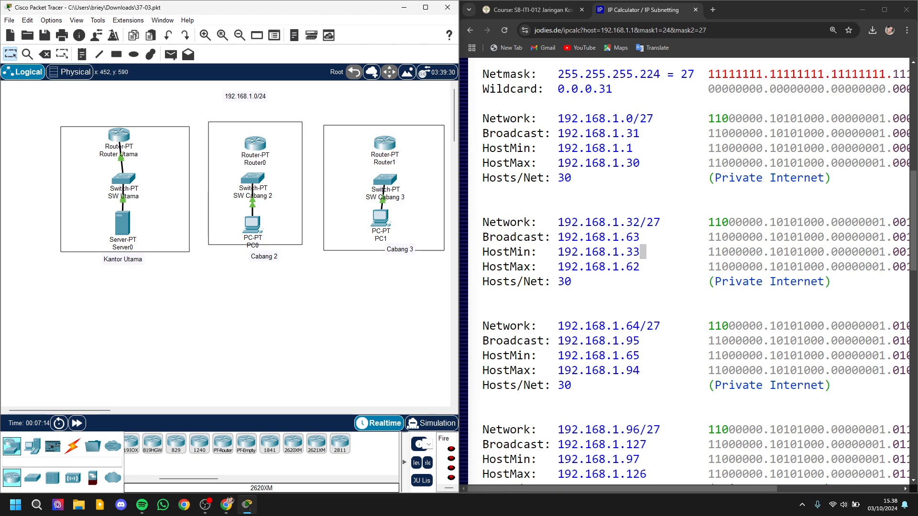
left_click_drag(230, 244, 230, 251)
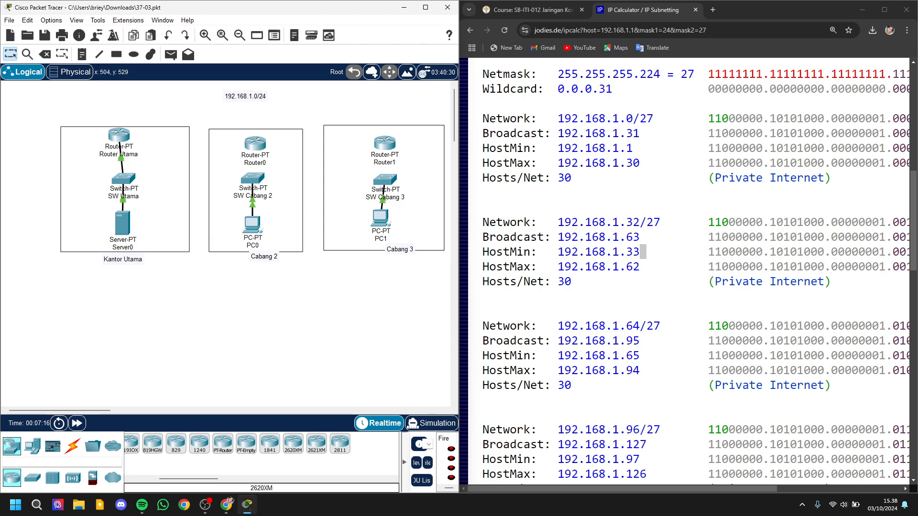
left_click(258, 172)
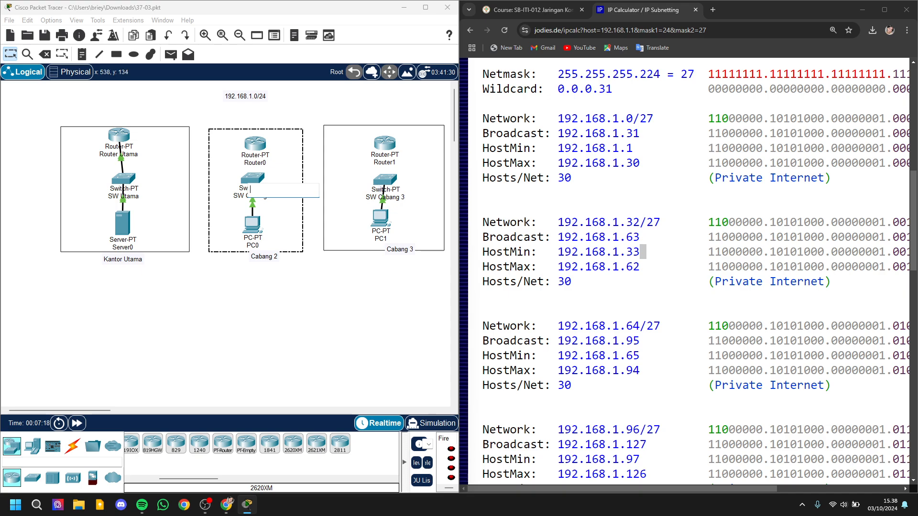
key("Escape")
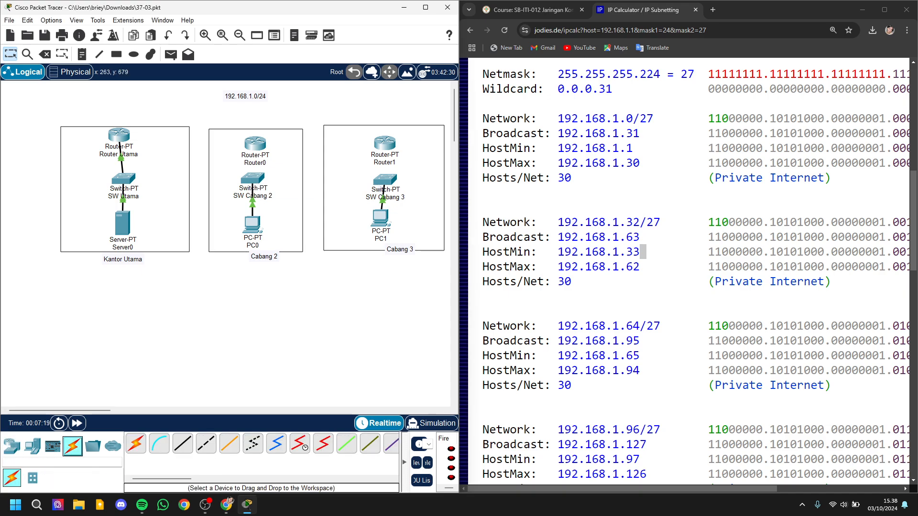
Step: Connect Router0 to FastEthernet1/1 of SW Cabang 2 with a copper straight-through cable
left_click(73, 446)
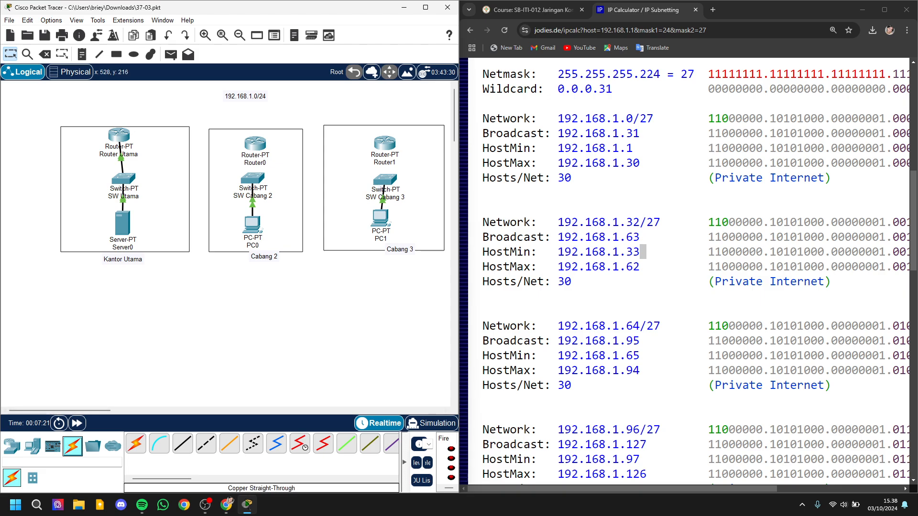
left_click(183, 444)
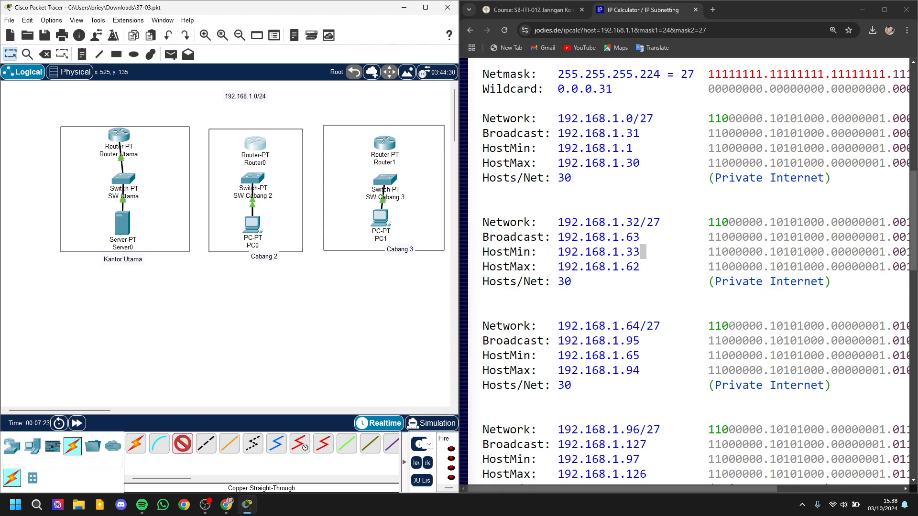
left_click(254, 144)
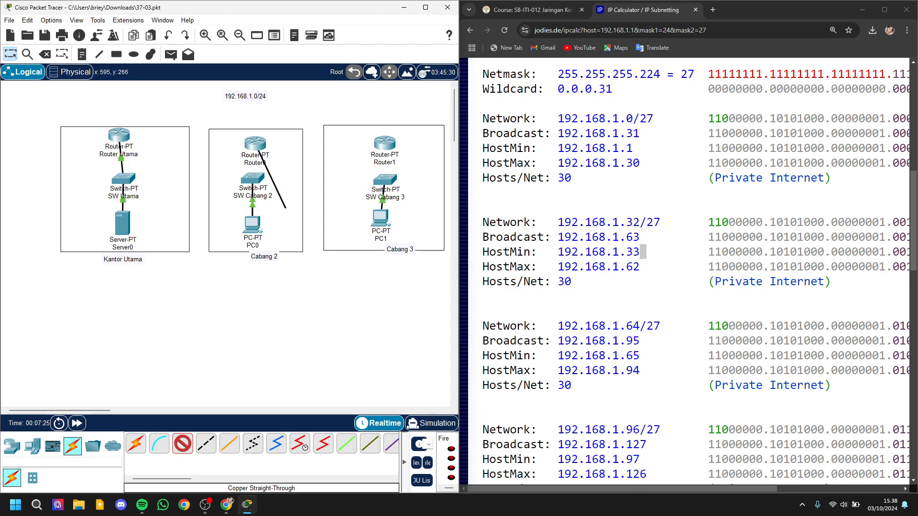
left_click(252, 177)
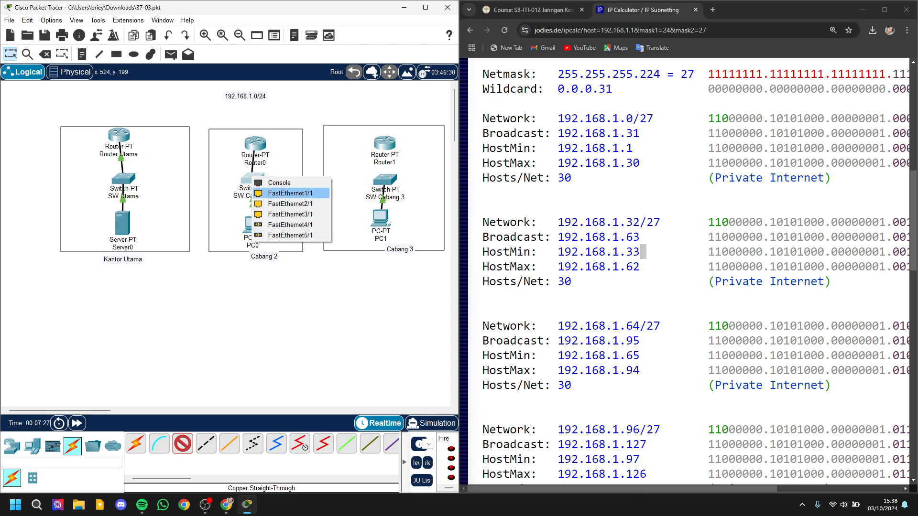
left_click(290, 193)
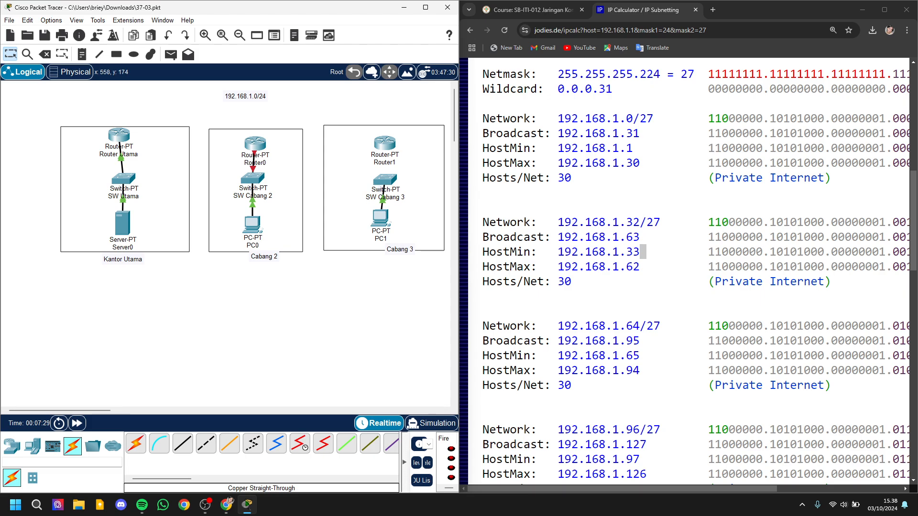
Step: Set the IPv4 address of Router0's FastEthernet0/0 interface to 192.168.1.33, the lowest host of the 192.168.1.32/27 subnet
left_click(255, 143)
left_click(377, 128)
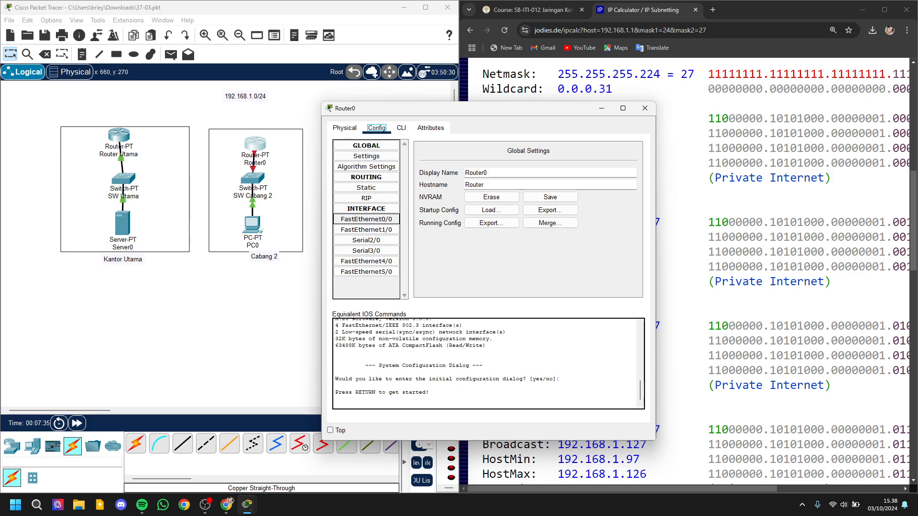
left_click(366, 219)
left_click(562, 213)
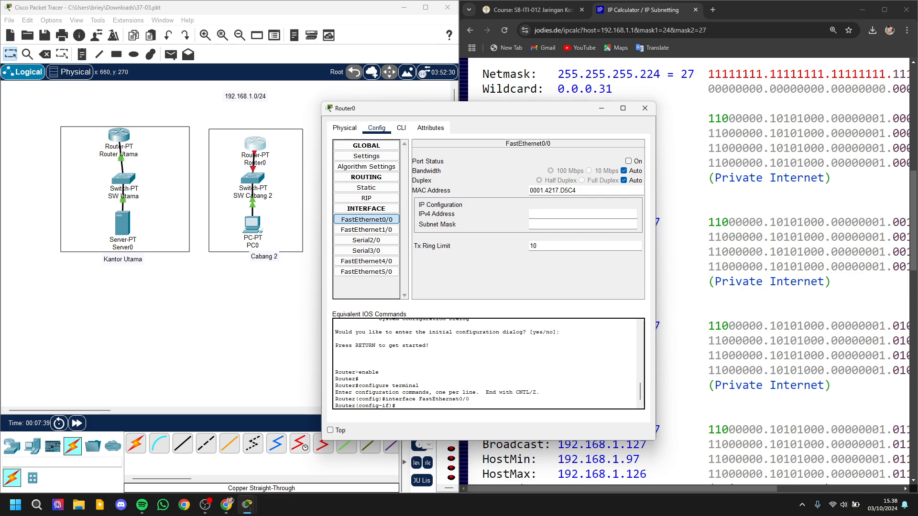
left_click_drag(502, 110, 319, 112)
left_click_drag(643, 251, 626, 252)
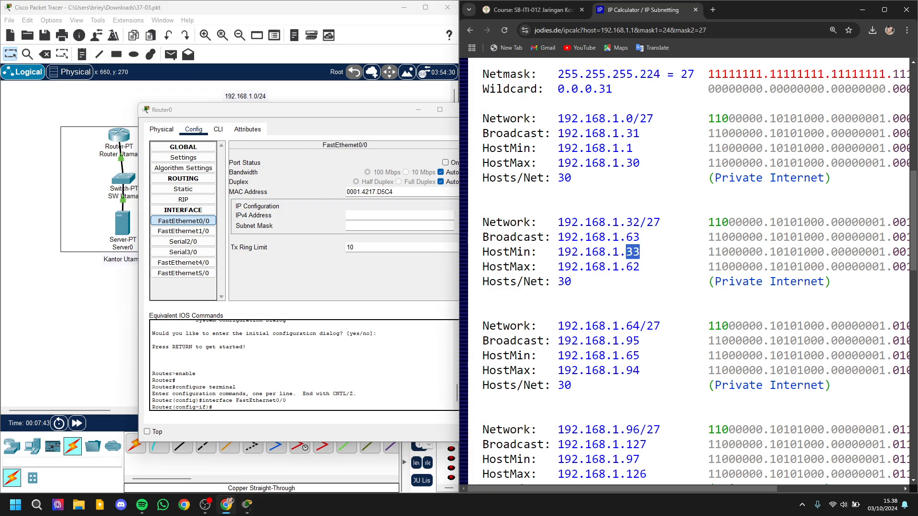
key("alt+Tab")
type("1")
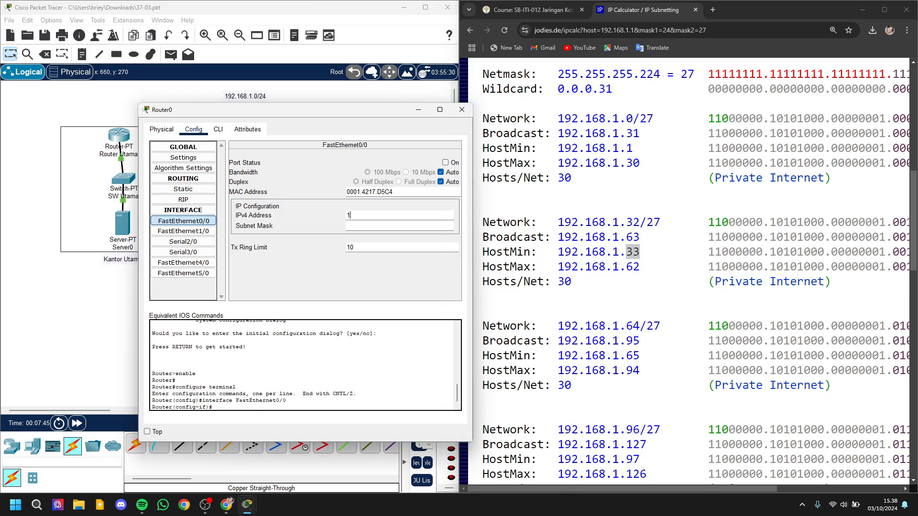
type("92.168.1.33")
Step: Set the subnet mask of Router0's FastEthernet0/0 to 255.255.255.224 and turn the port on
left_click_drag(291, 110, 258, 120)
left_click(326, 234)
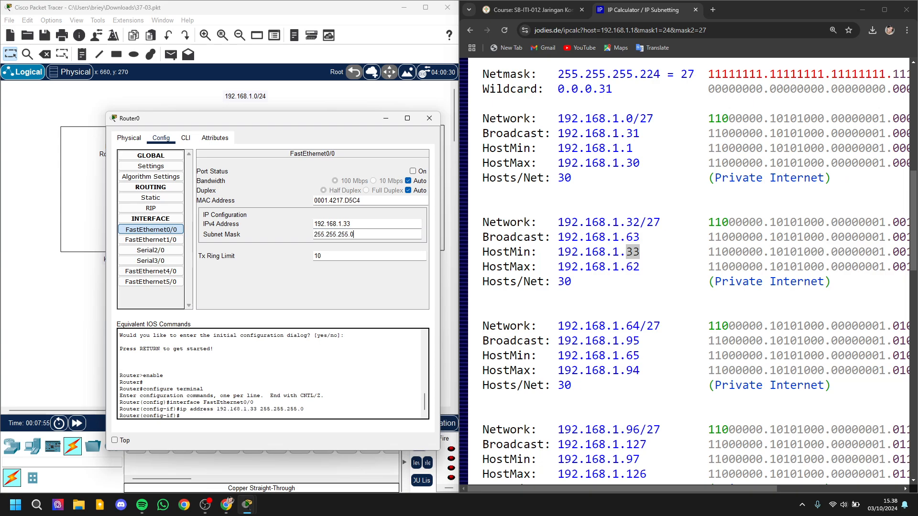
type("225")
key("BackSpace")
type("4")
left_click(413, 171)
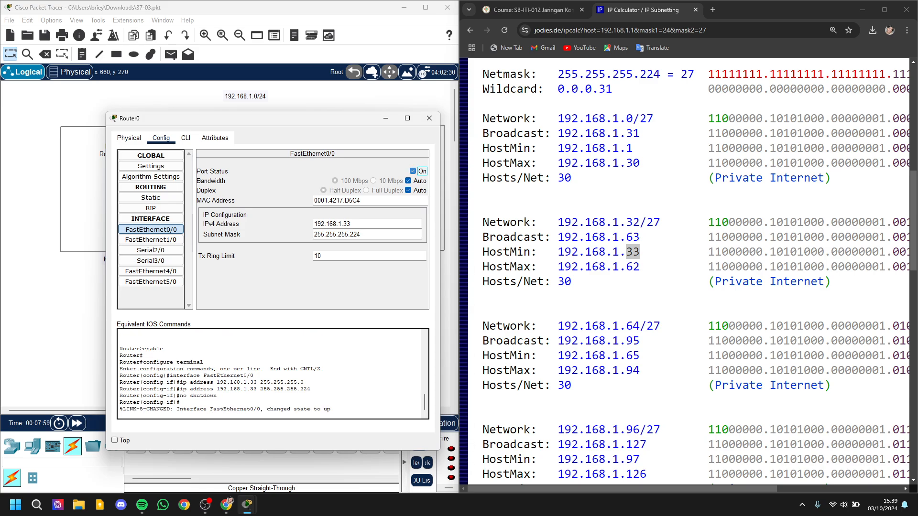
left_click(161, 138)
left_click_drag(333, 410, 180, 403)
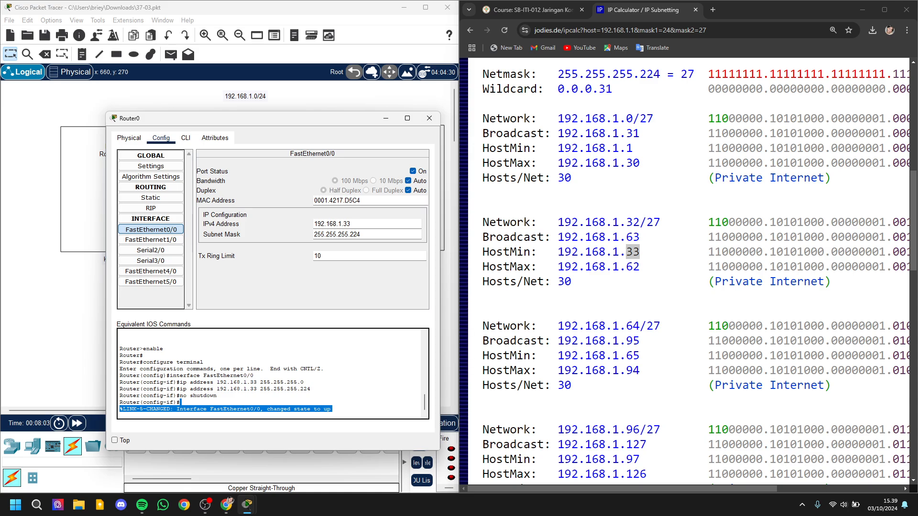
left_click(429, 119)
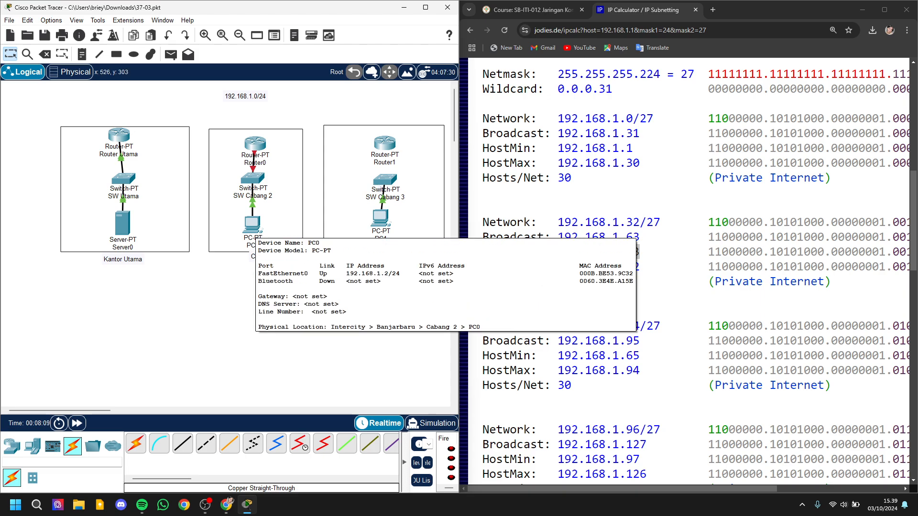
Step: Set PC0's static IPv4 address to 192.168.1.50 with subnet mask 255.255.255.224
left_click(253, 224)
left_click(409, 128)
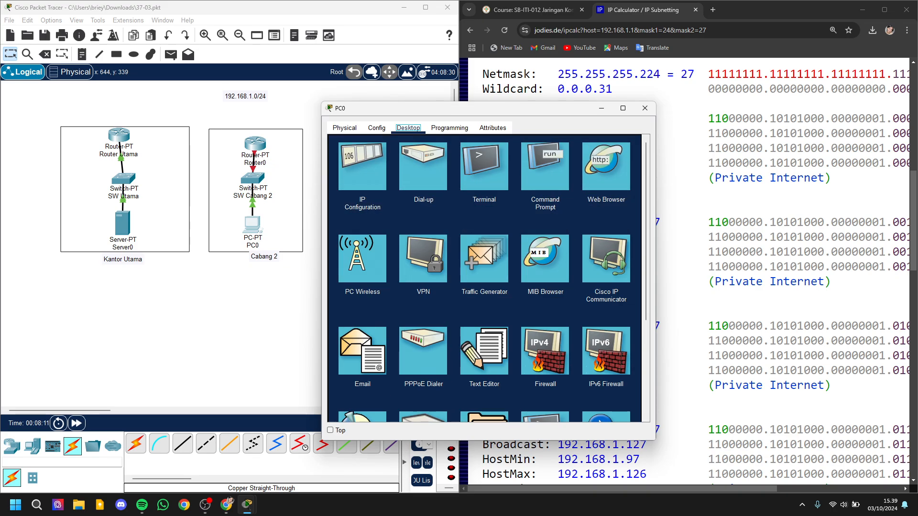
left_click(362, 165)
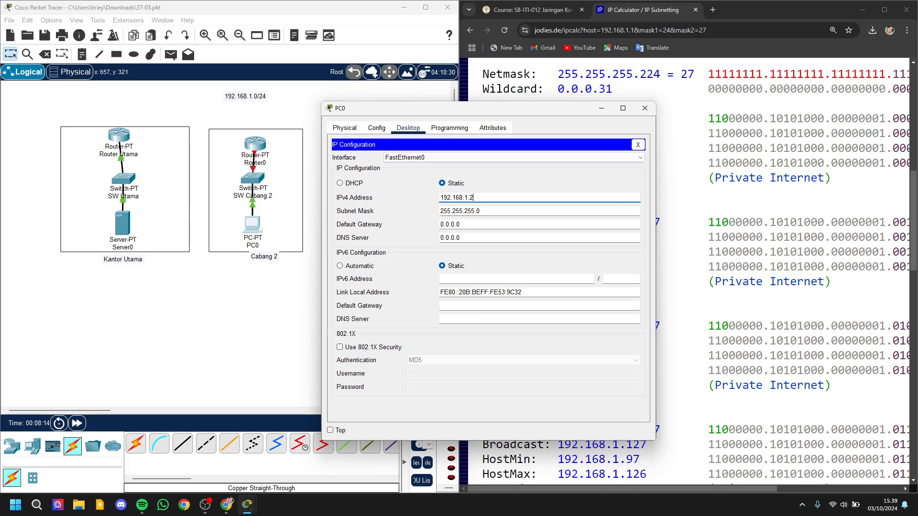
left_click_drag(478, 108, 252, 105)
left_click(670, 206)
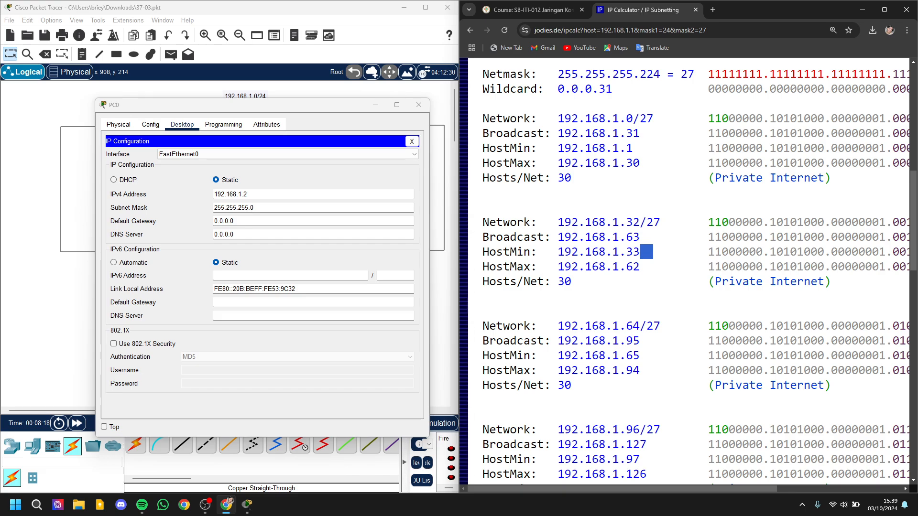
left_click_drag(620, 266, 640, 267)
key("alt+Tab")
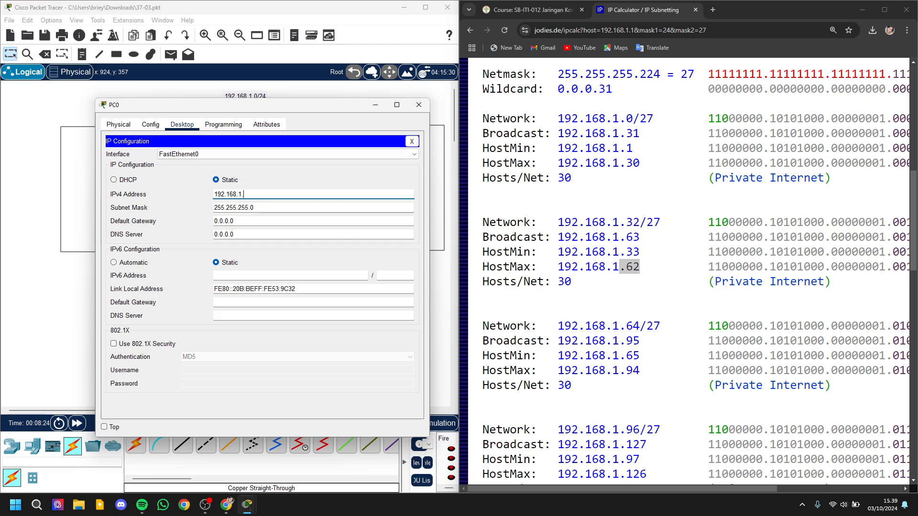
type("50")
key("Tab")
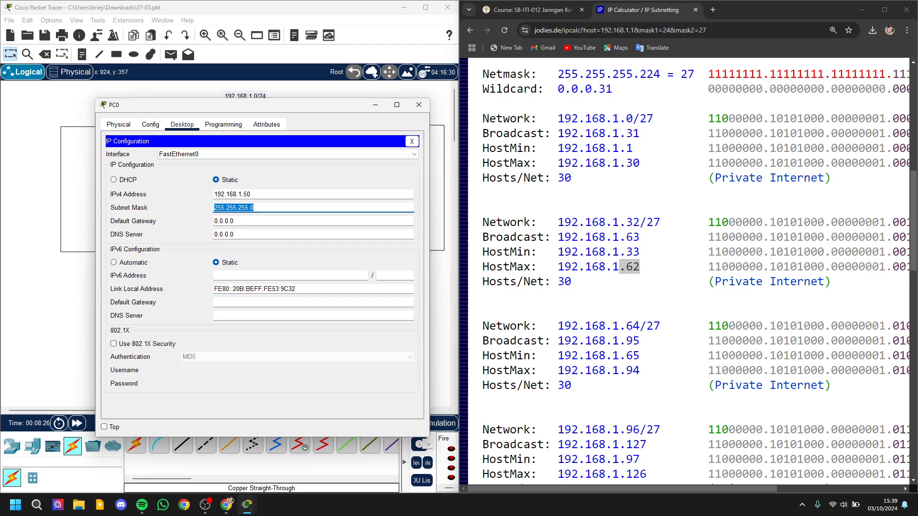
key("Right")
type("225")
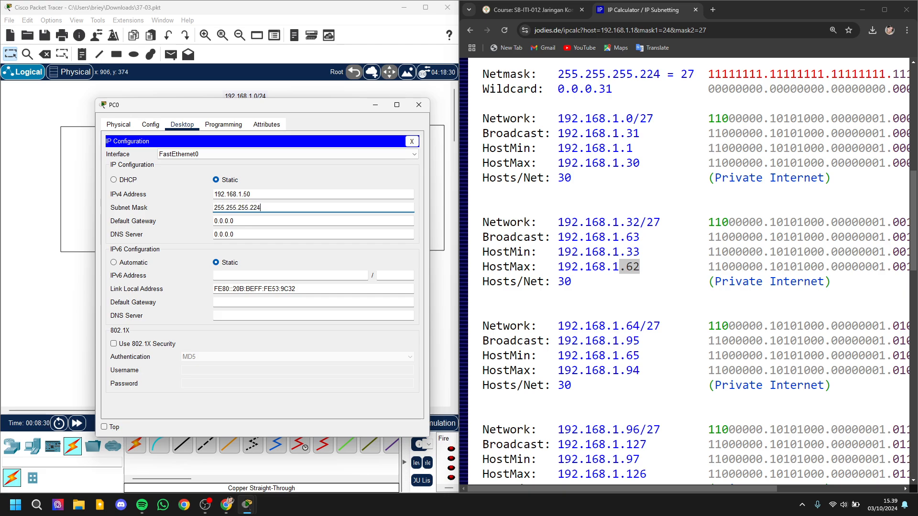
Step: Set PC0's IPv4 default gateway to 192.168.1.33 and close its configuration window
left_click(316, 221)
left_click_drag(327, 106, 439, 185)
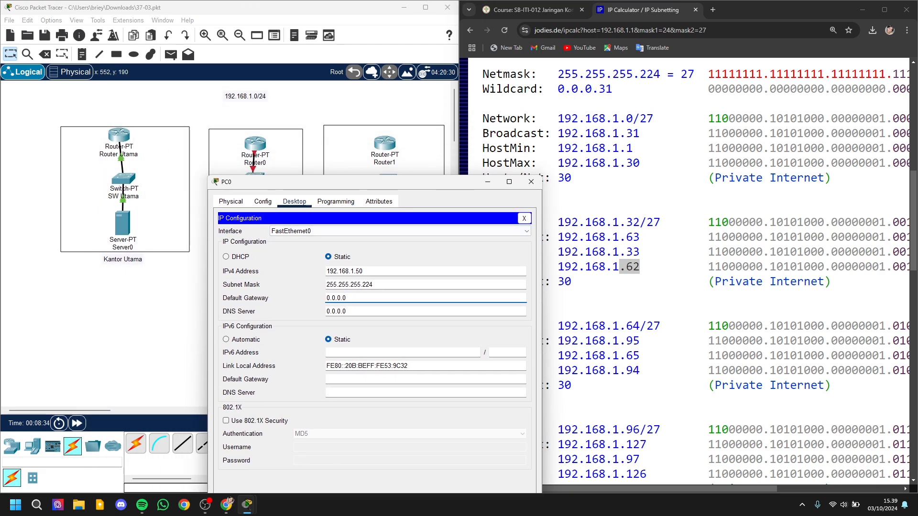
key("BackSpace")
key("BackSpace")
key("BackSpace")
key("BackSpace")
key("BackSpace")
key("BackSpace")
key("BackSpace")
type("192.168.")
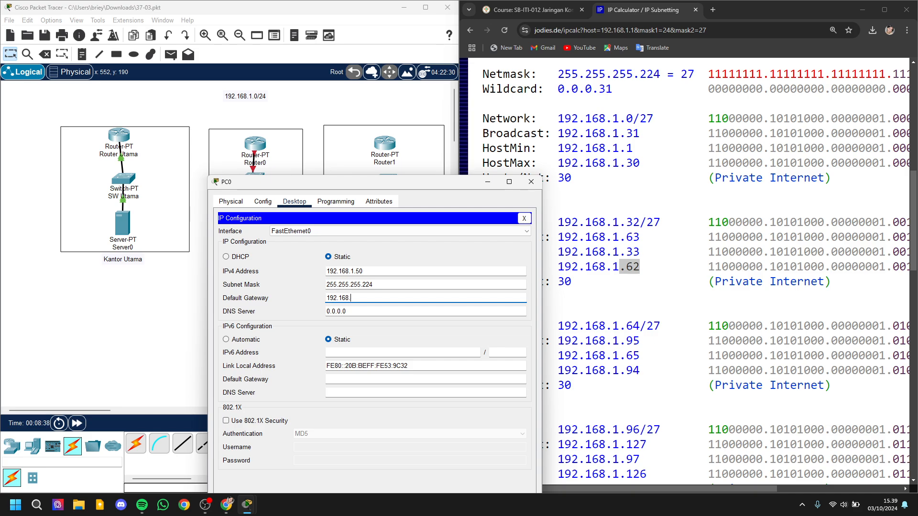
type("1.33")
key("Tab")
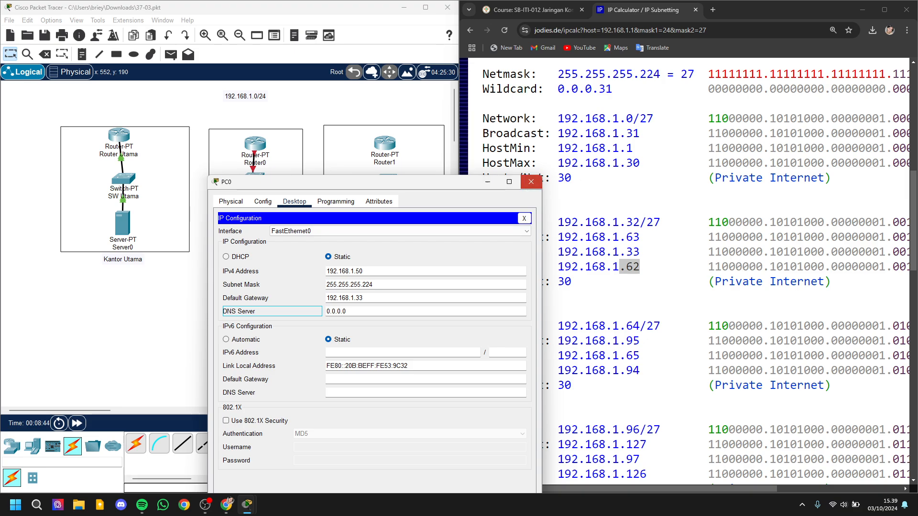
left_click(530, 182)
left_click(255, 143)
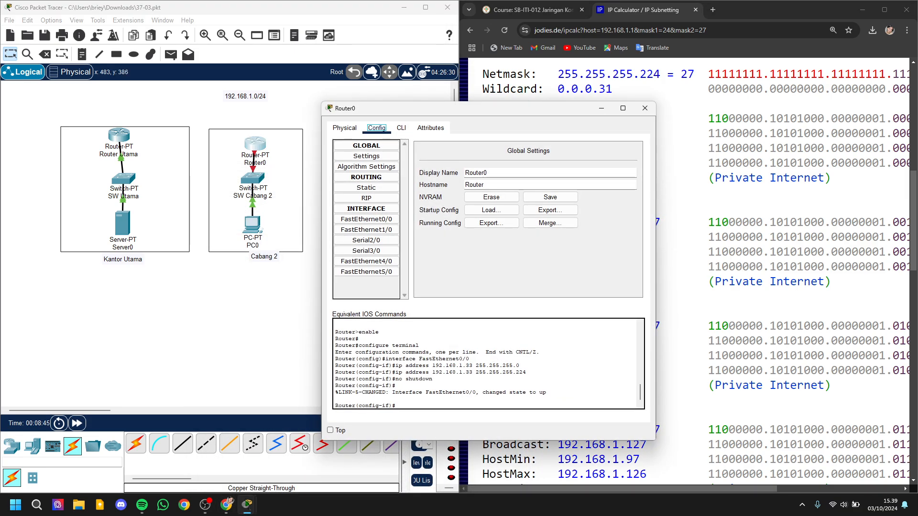
left_click(623, 108)
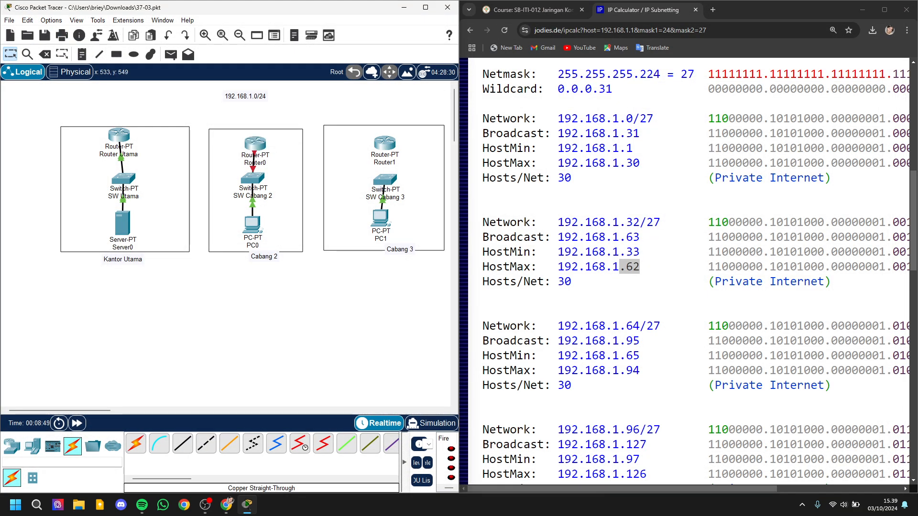
Step: Centre the Cabang 2 label beneath its box and rename Router0 as Router cabang 2
left_click_drag(265, 259, 256, 260)
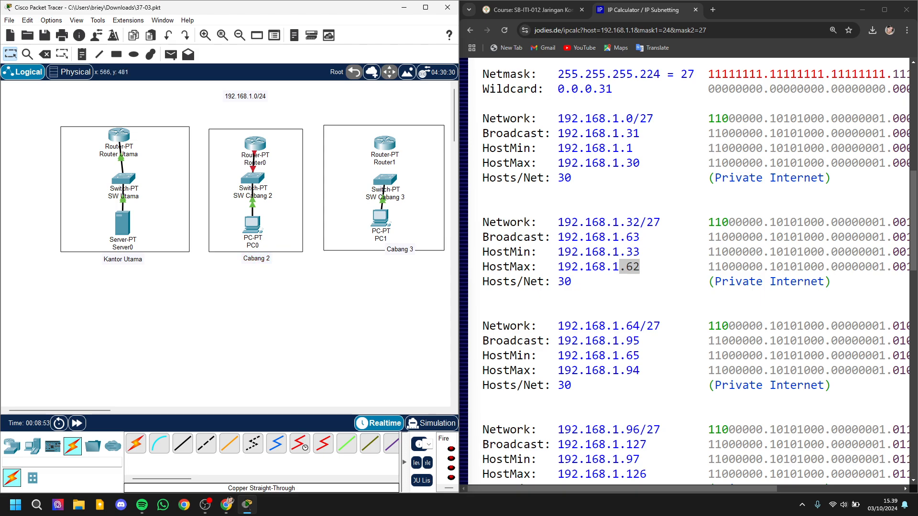
left_click(257, 160)
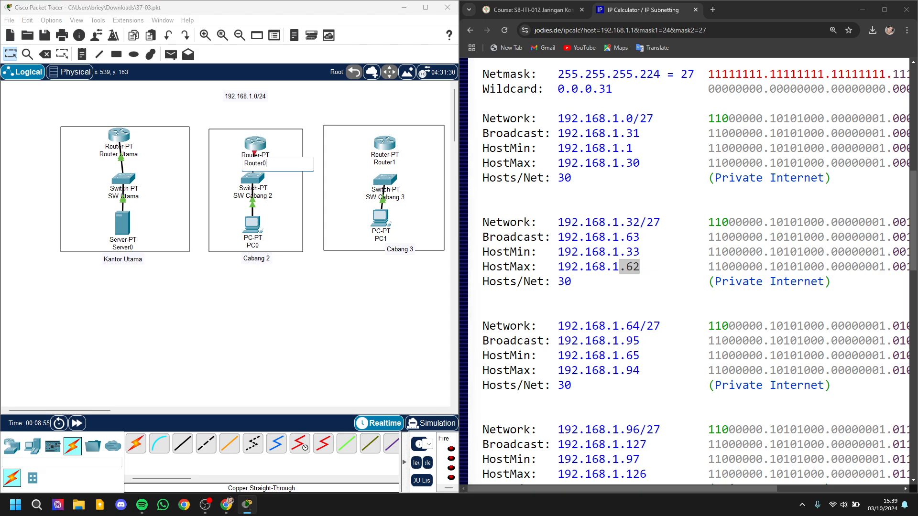
type("cabang 2")
key("Return")
Step: Rename Router1 in the Cabang 3 box as Router cabang 3
mouse_move(226, 504)
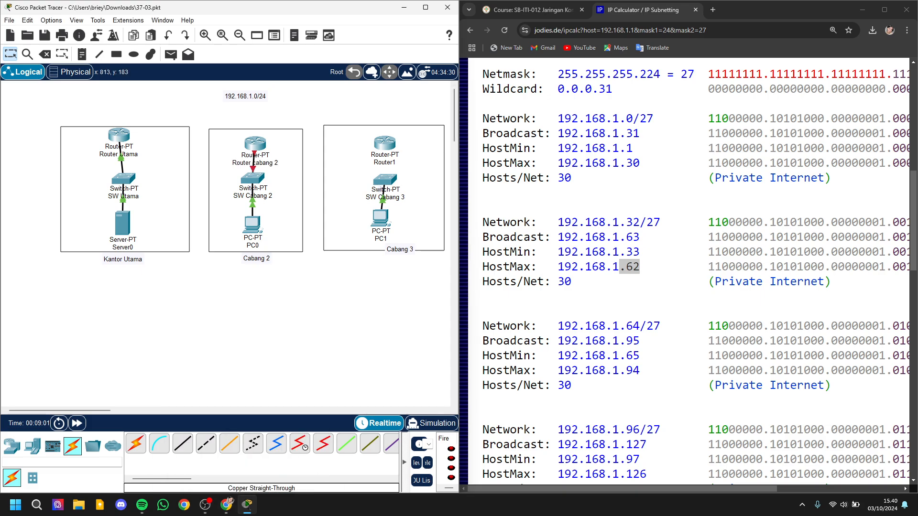
left_click(386, 163)
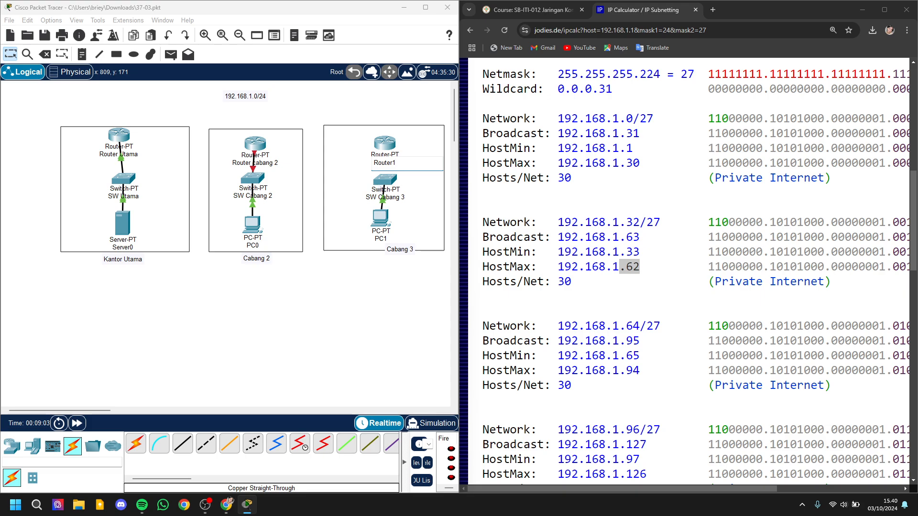
key("BackSpace")
type("cabna")
key("BackSpace")
type("am")
type("ng ")
type("3")
key("Return")
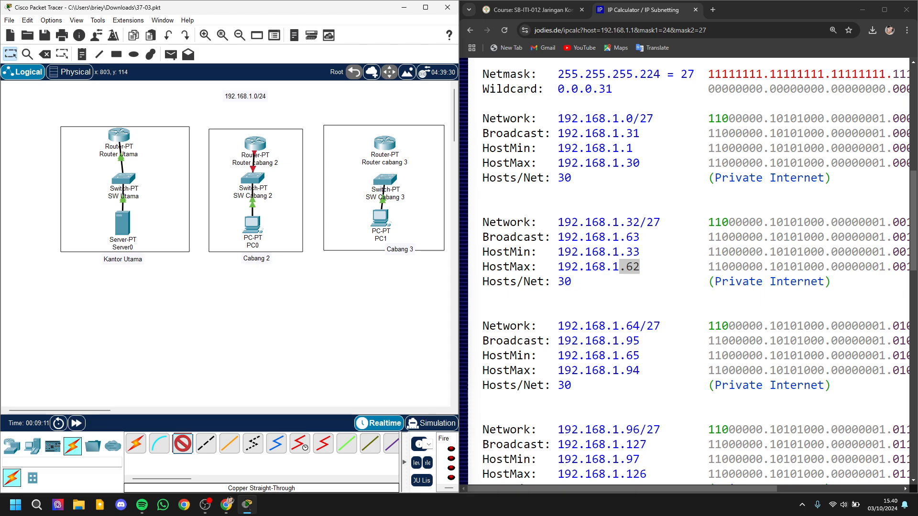
Step: Connect FastEthernet0/0 of Router cabang 3 to FastEthernet1/1 of SW Cabang 3 with a copper straight-through cable
left_click(384, 141)
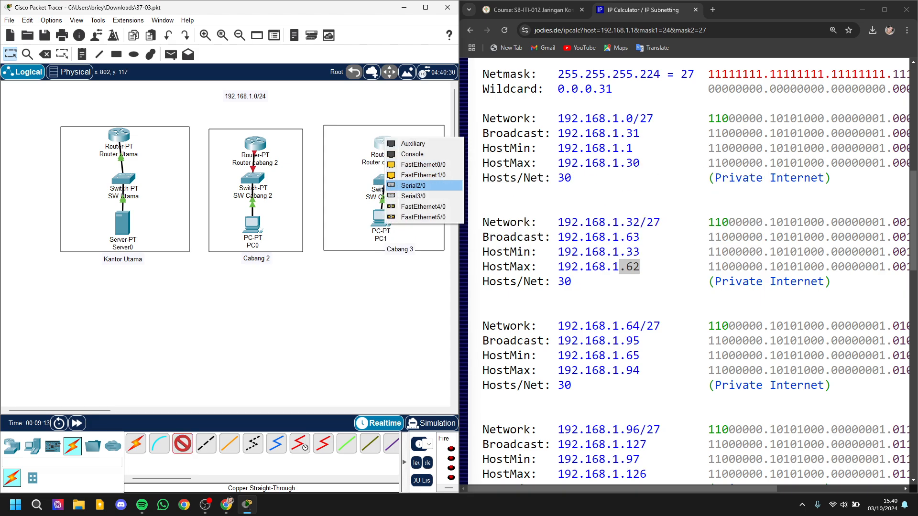
left_click(416, 165)
left_click(385, 181)
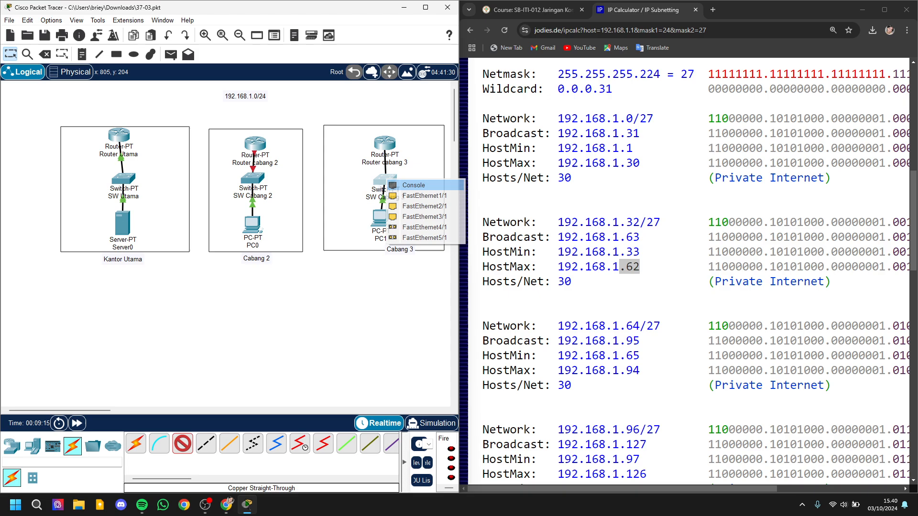
left_click(425, 196)
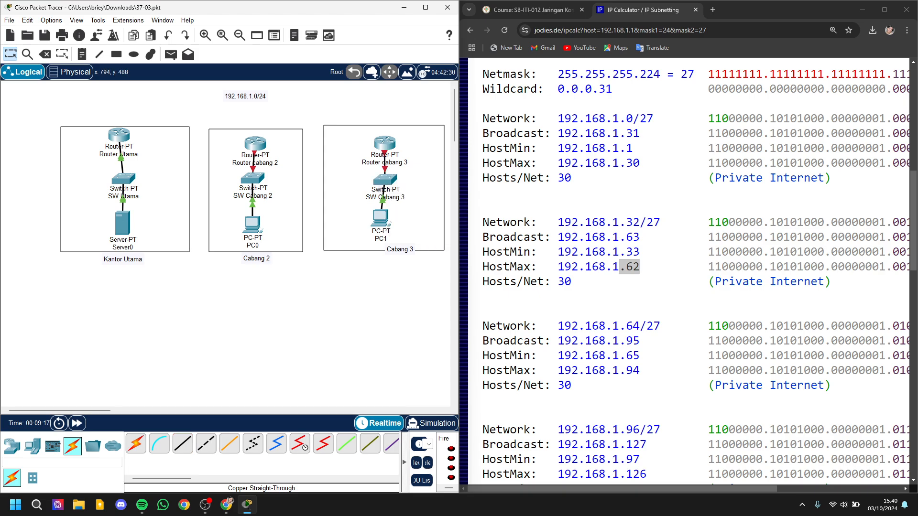
Step: Open the FastEthernet0/0 interface settings of Router cabang 3
left_click(384, 143)
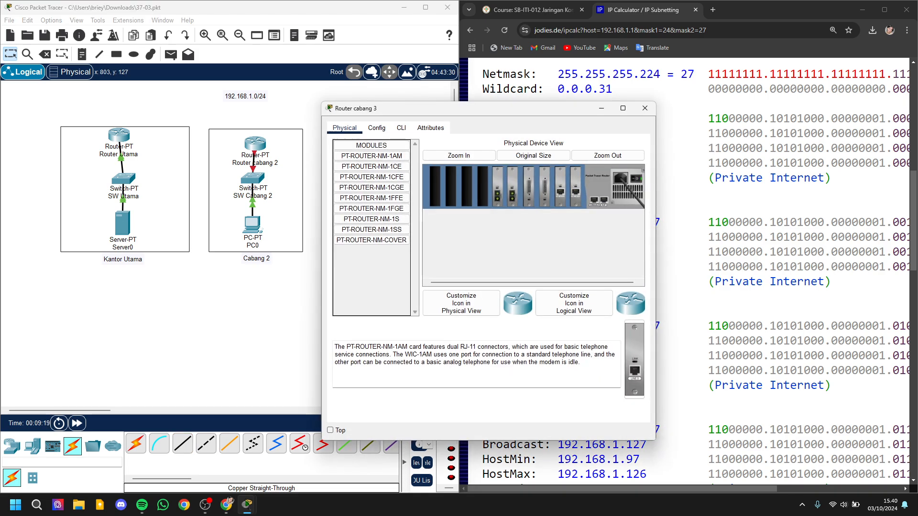
left_click(377, 127)
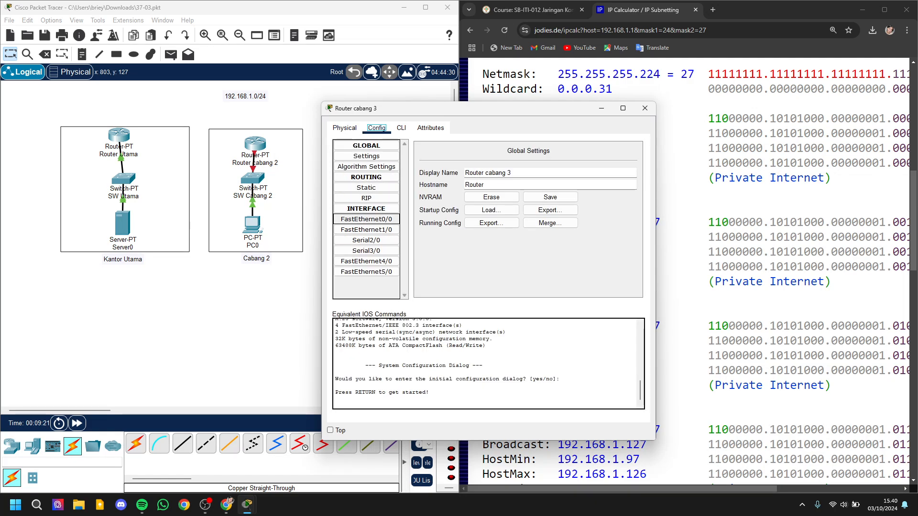
left_click(367, 220)
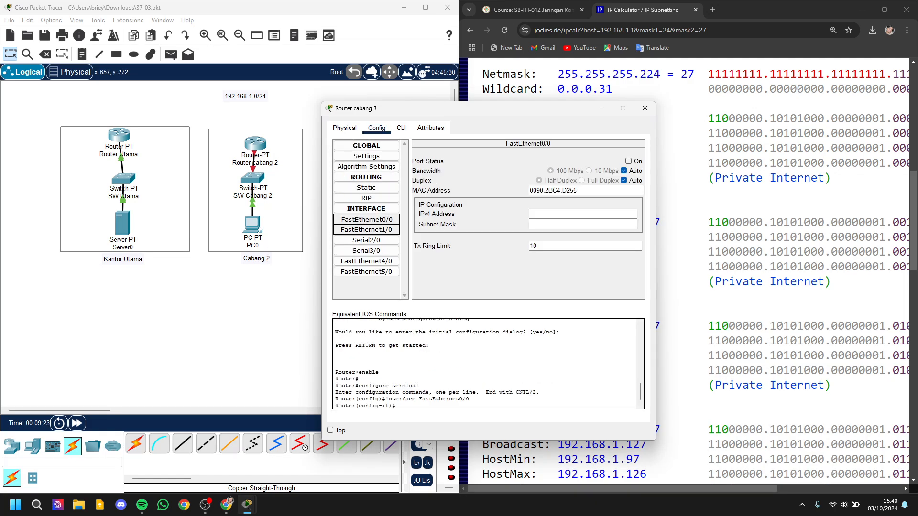
left_click(573, 224)
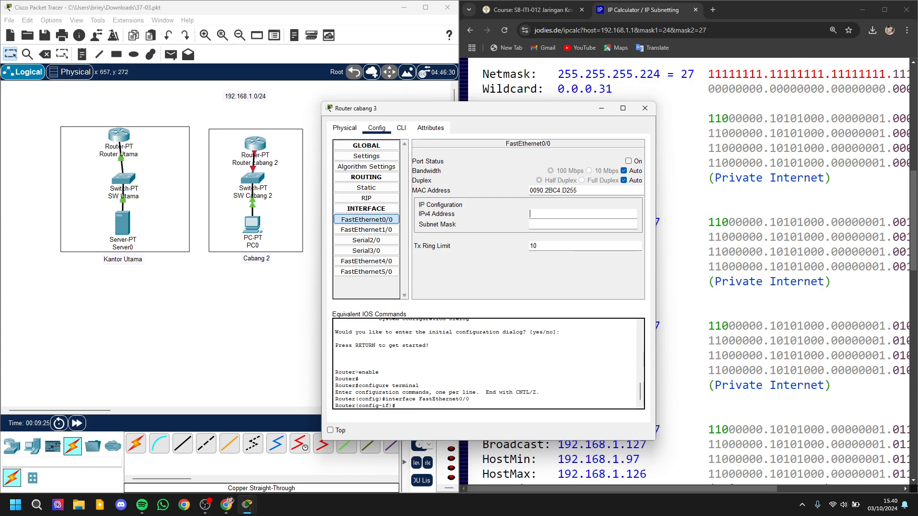
left_click(574, 214)
Step: Look up the usable host range of the 192.168.1.64/27 subnet in the IP calculator results
left_click_drag(497, 110, 282, 112)
scroll(669, 268, "down", 4)
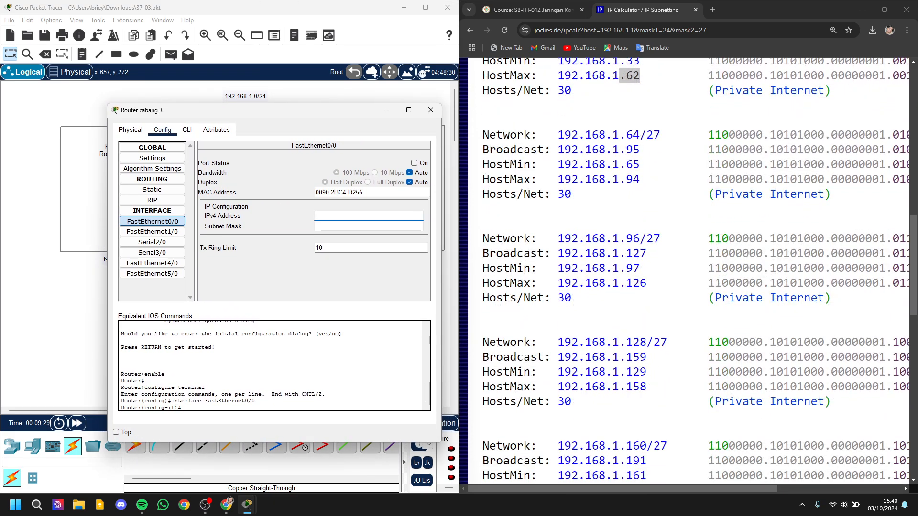
scroll(669, 268, "down", 4)
scroll(670, 268, "up", 2)
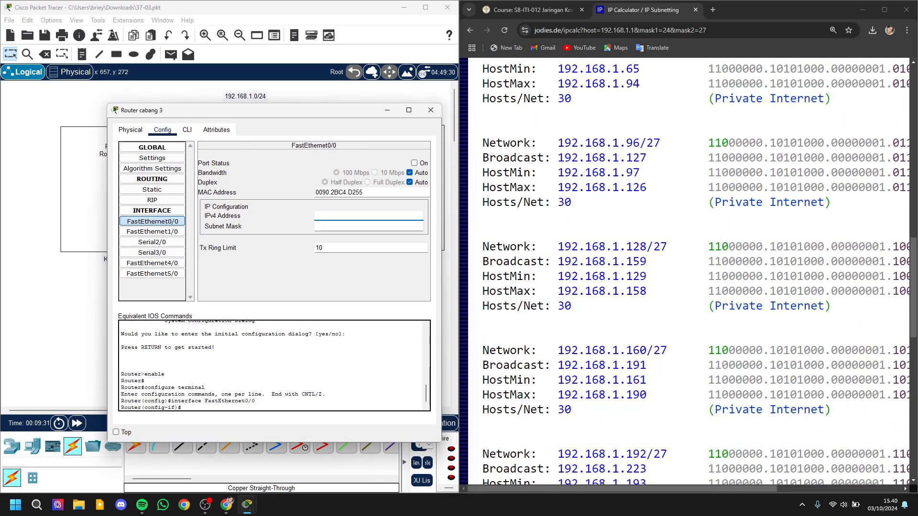
scroll(640, 201, "up", 3)
left_click_drag(626, 183, 640, 227)
left_click(640, 184)
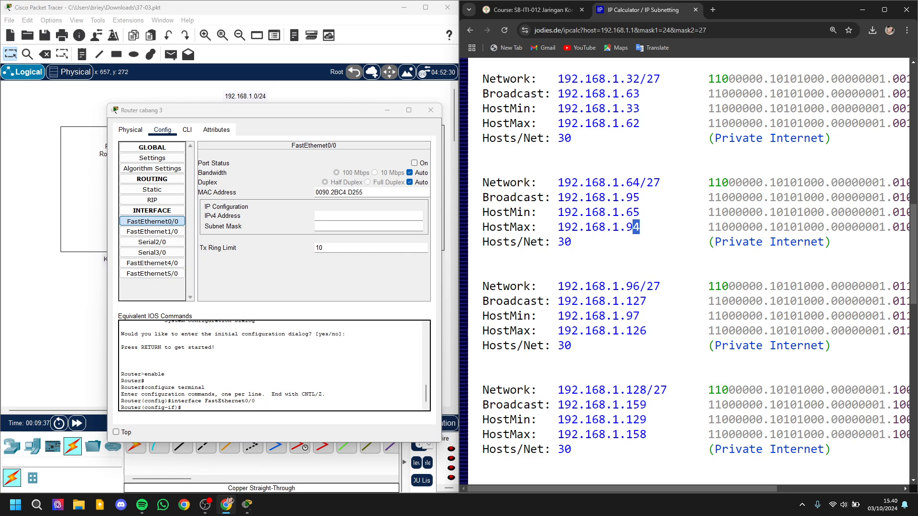
Step: Try to give Router cabang 3's FastEthernet0/0 the address 192.168.1.65 with subnet mask 255.255.255.244
left_click(368, 216)
type("192.168.1.")
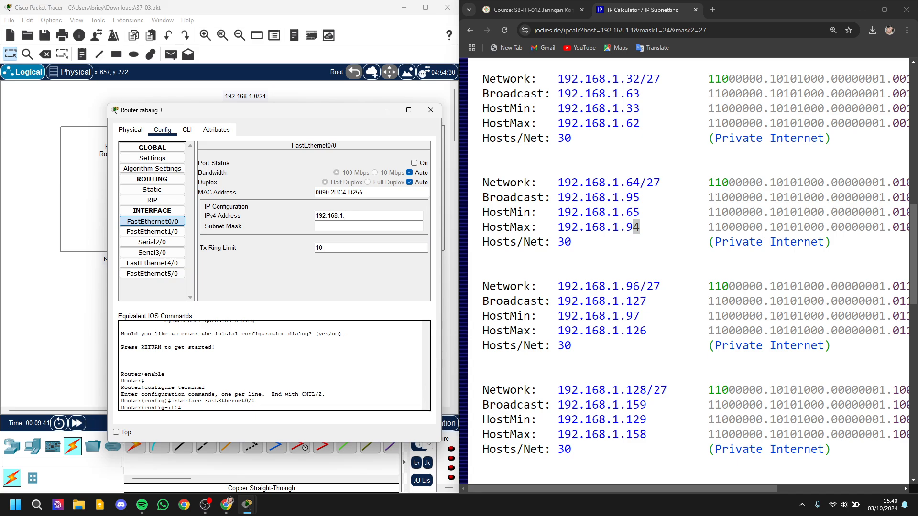
type("65")
key("Tab")
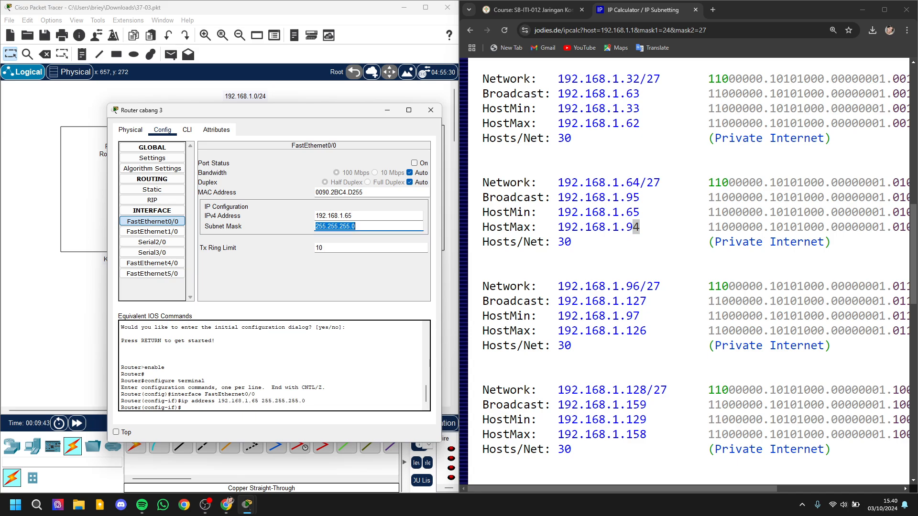
key("Right")
type("244")
key("Return")
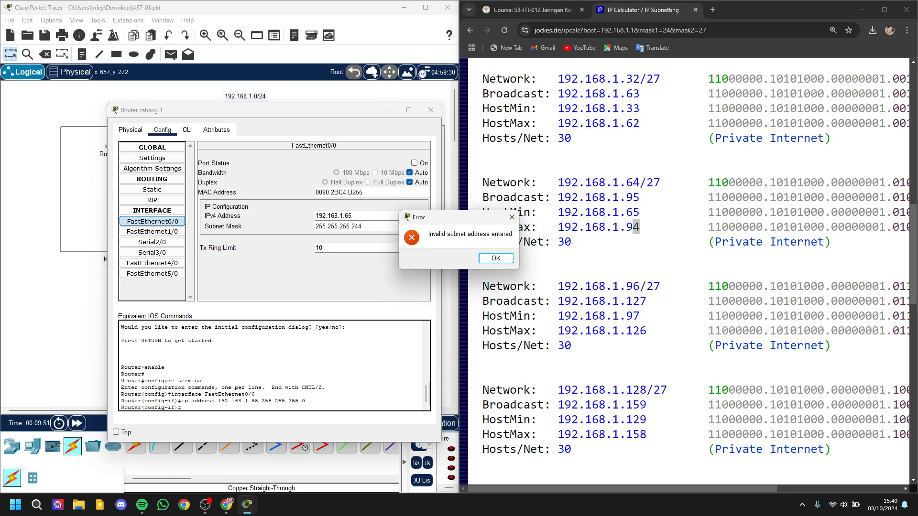
left_click(511, 217)
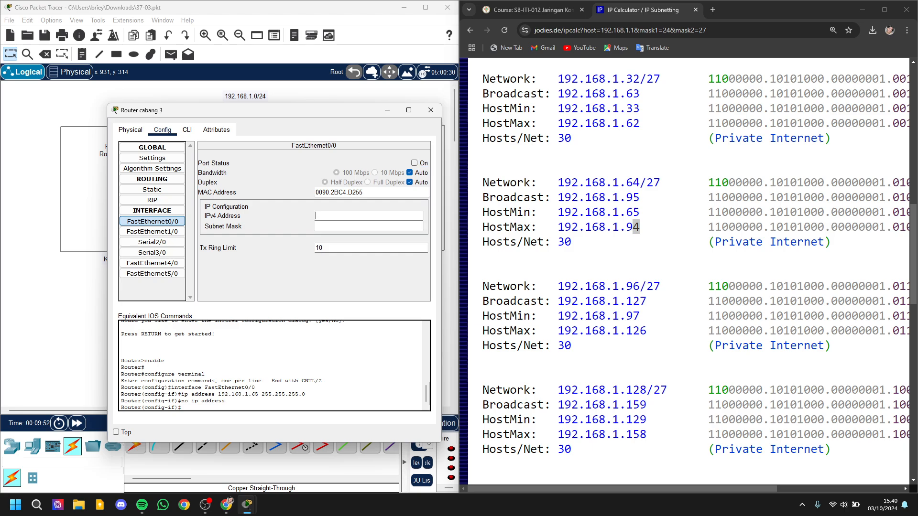
Step: Set the IPv4 address of Router cabang 3's FastEthernet0/0 to 192.168.1.65
type("192.168.1.65")
key("Tab")
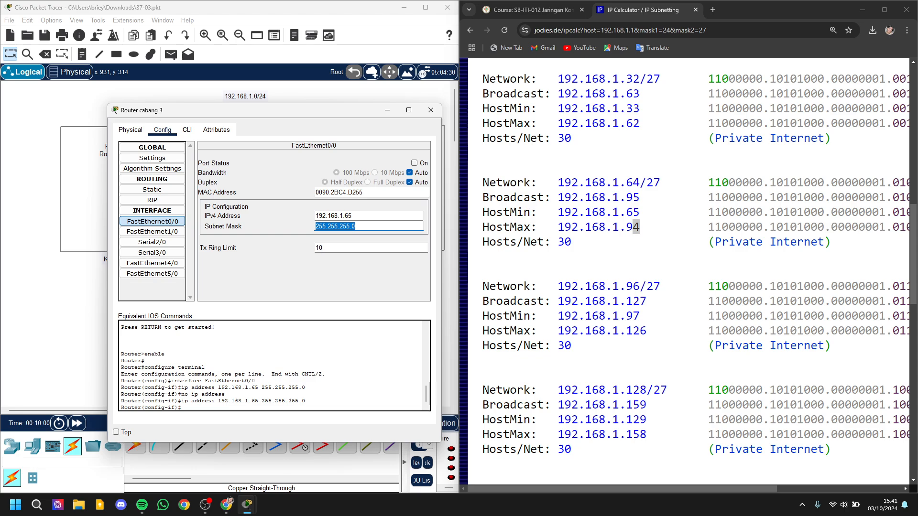
Step: Set the interface's subnet mask to 255.255.255.224, turn the port on and close the router window
key("Right")
type("224")
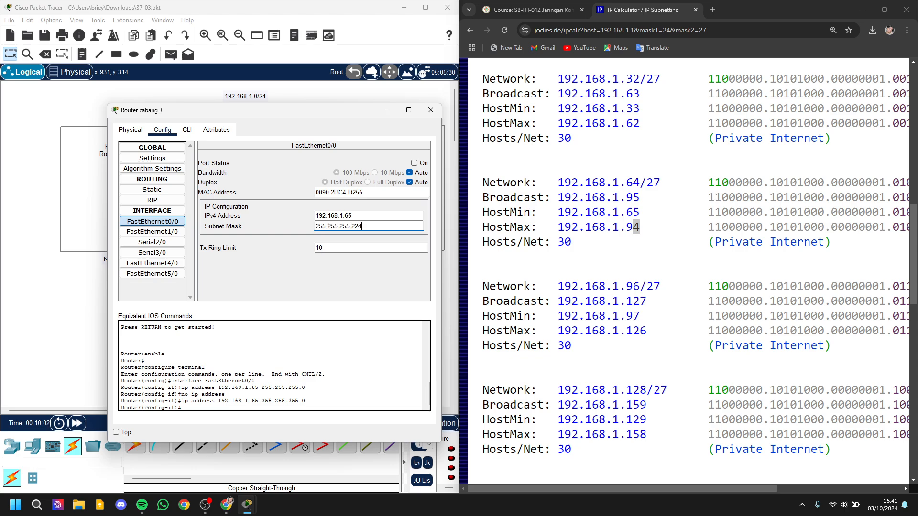
left_click(414, 163)
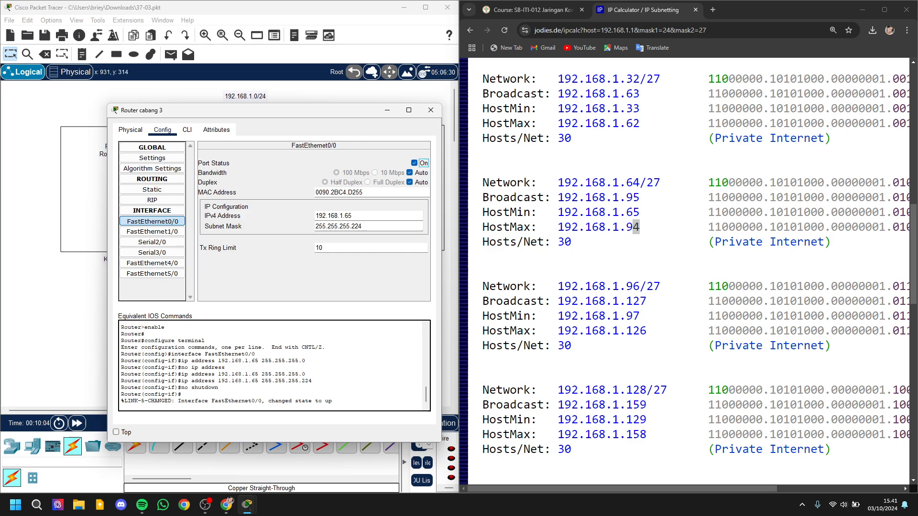
left_click(431, 110)
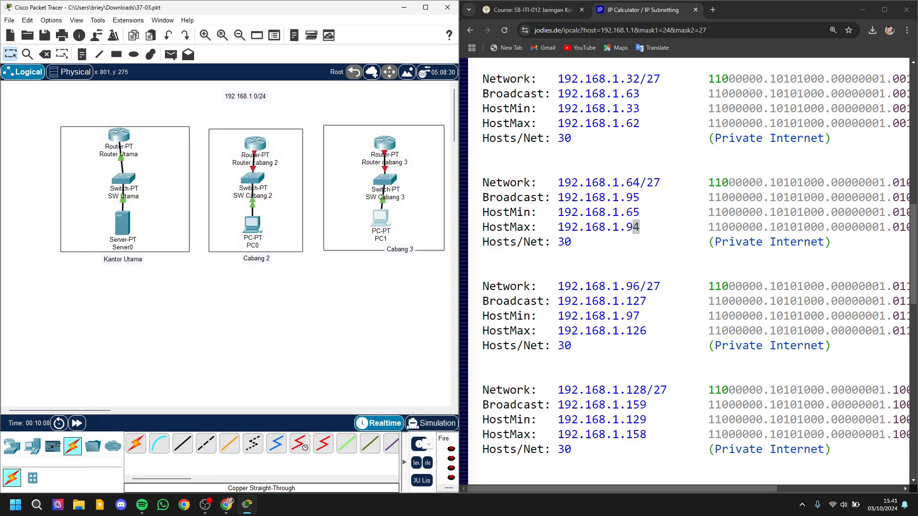
left_click(380, 218)
left_click(377, 128)
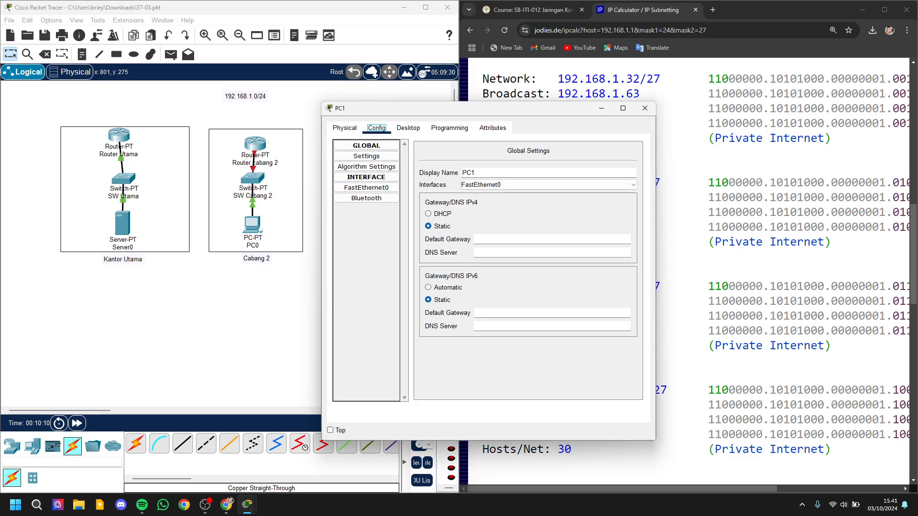
left_click(517, 240)
type("192.16")
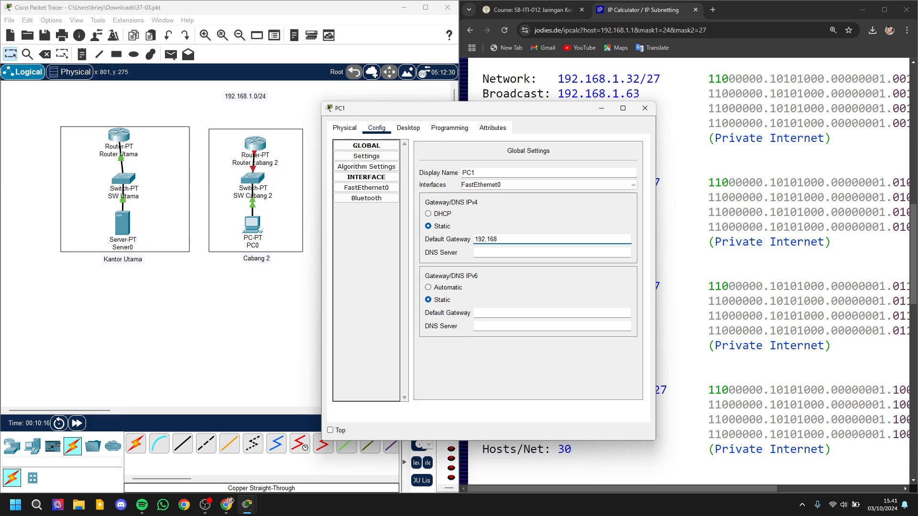
type("8")
Step: Open PC1's IP Configuration and set its static IPv4 address to 192.168.1.70
left_click(408, 128)
left_click(498, 257)
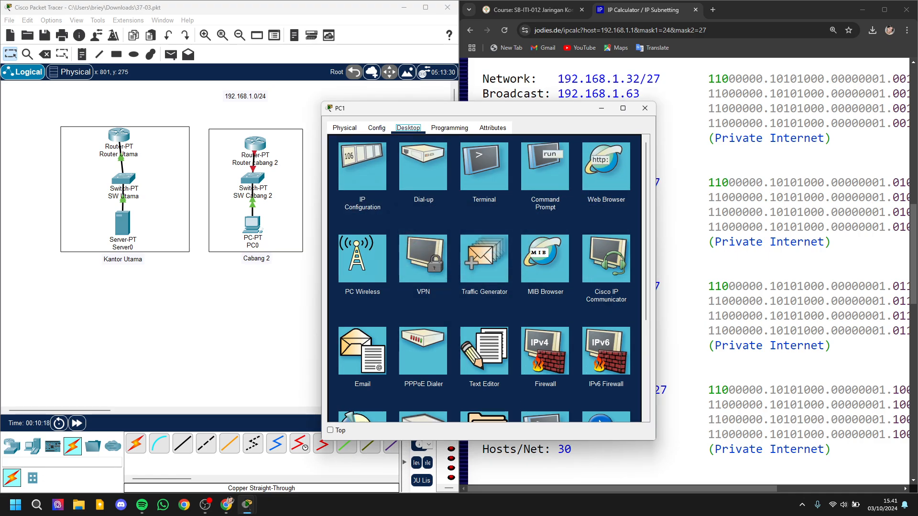
left_click(362, 166)
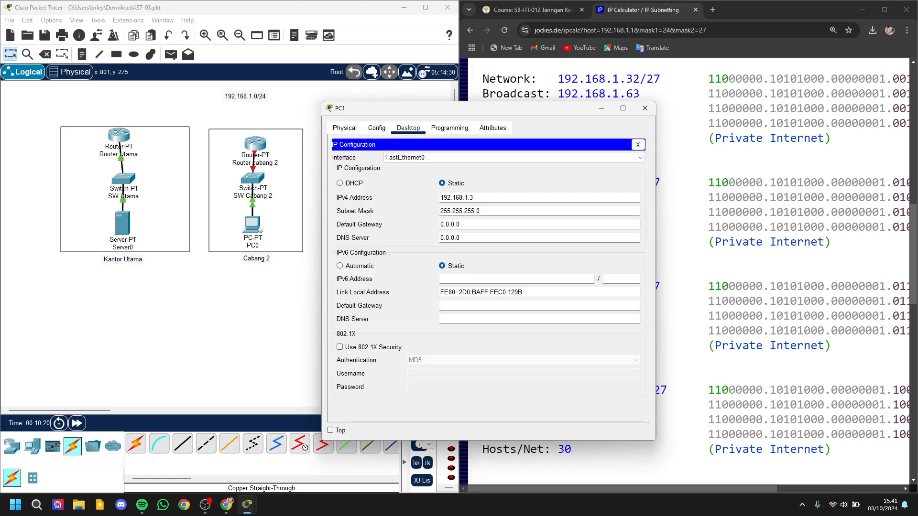
key("BackSpace")
key("BackSpace")
key("BackSpace")
type("1.")
left_click_drag(463, 113, 332, 102)
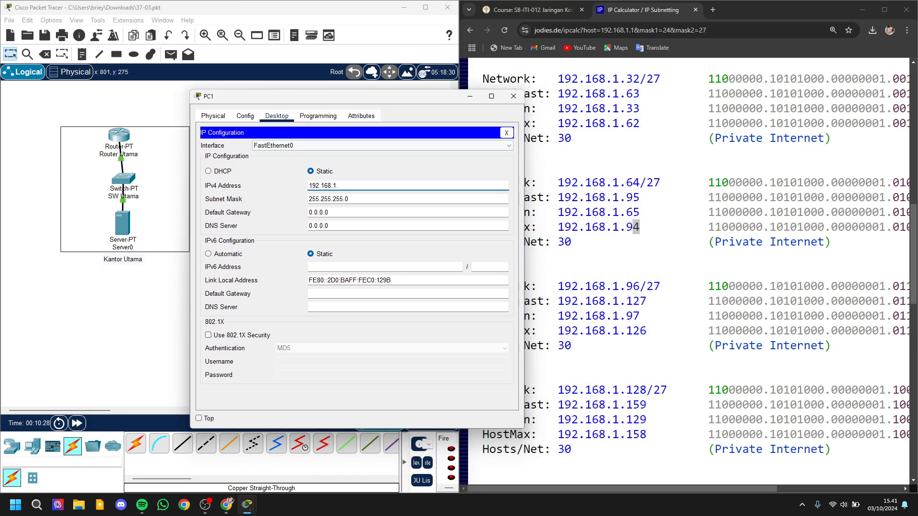
type("70")
key("Tab")
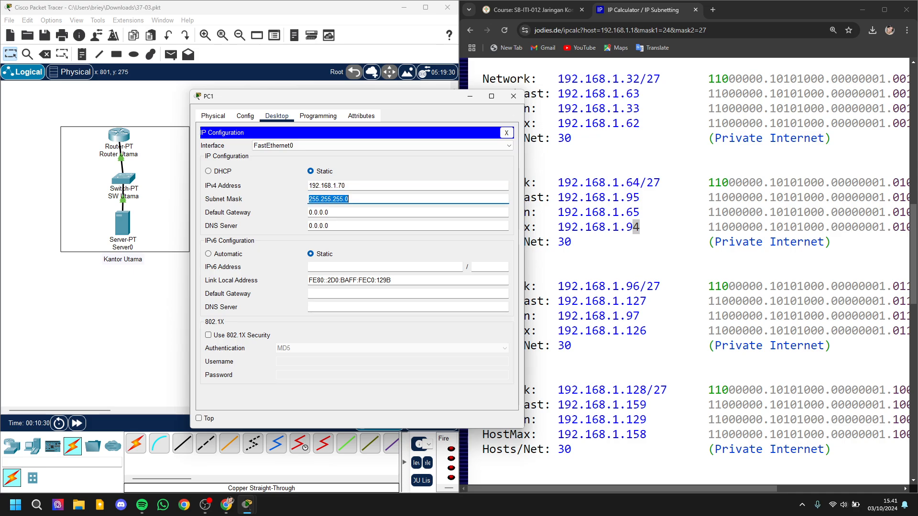
Step: Set PC1's subnet mask to 255.255.255.224
key("Right")
left_click(142, 505)
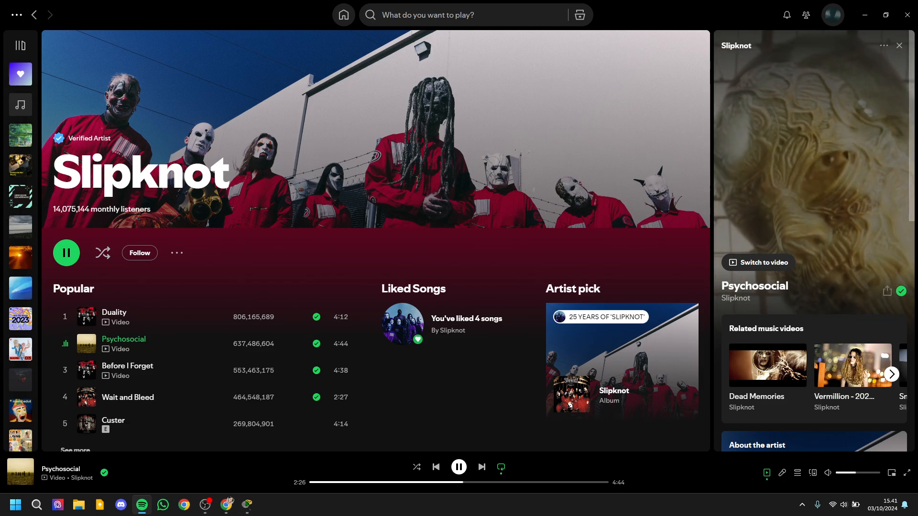
left_click(865, 15)
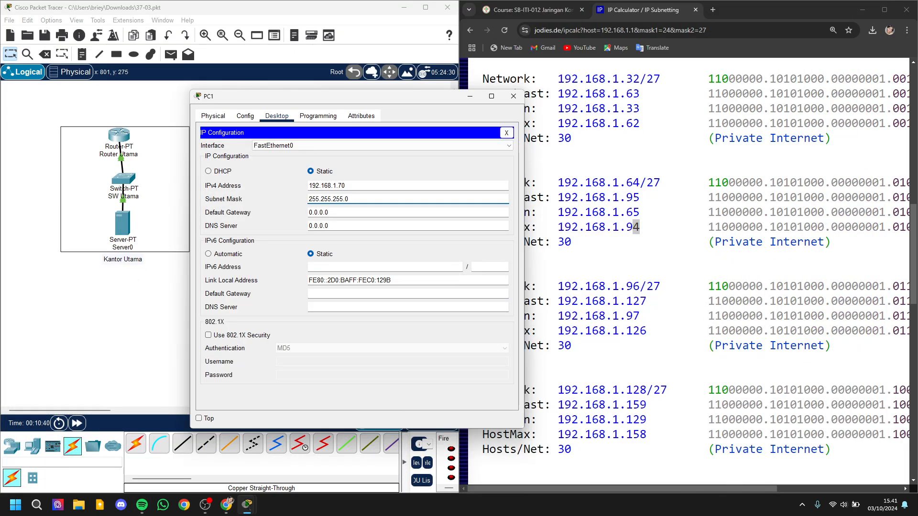
type("4")
key("Tab")
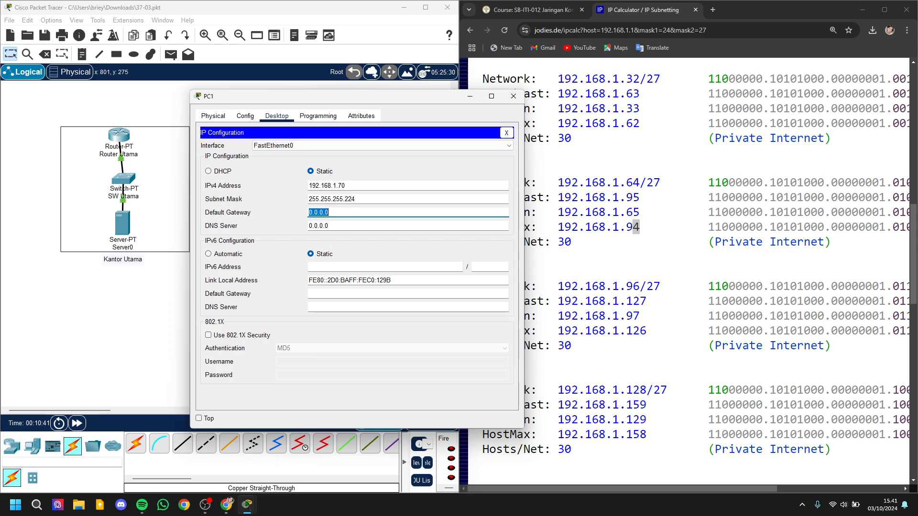
Step: Set PC1's IPv4 default gateway to 192.168.1.65 and close its configuration window
type("192.168.1.65")
left_click(514, 96)
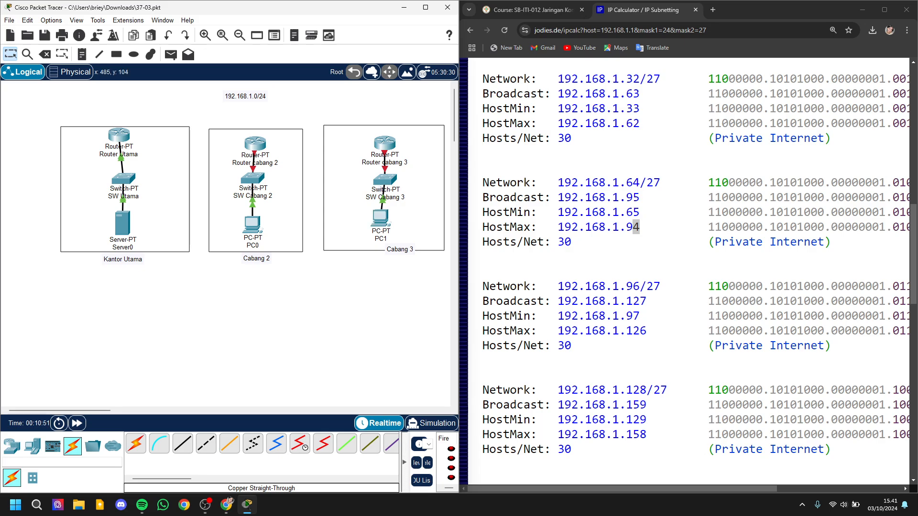
Step: Move the network address label above the Kantor Utama box and change it to 192.168.1.0/27
left_click_drag(246, 96, 128, 115)
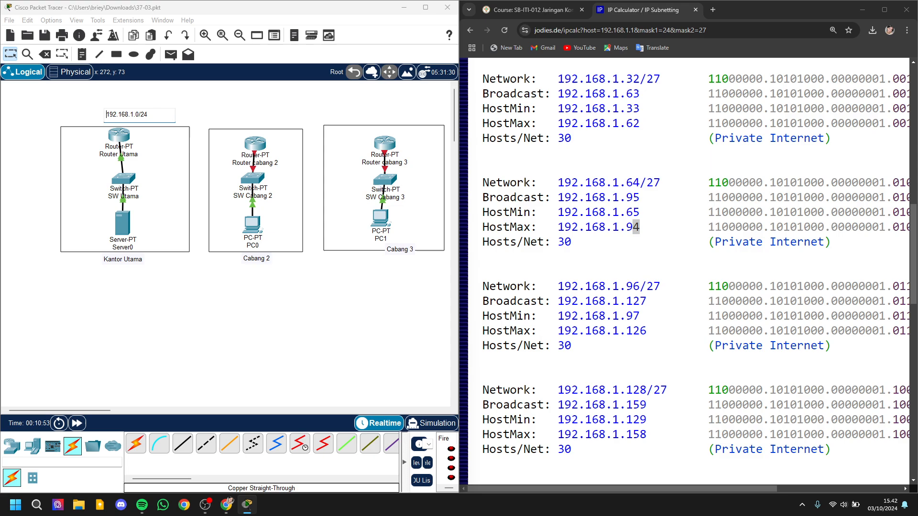
key("BackSpace")
key("BackSpace")
left_click(152, 160)
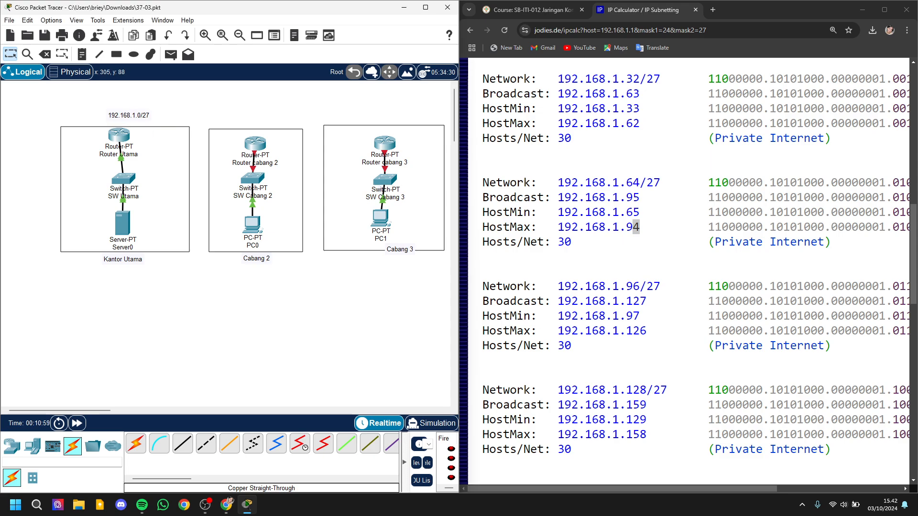
Step: Place a note reading 192.168.1.32/27 at the top edge of the Cabang 2 box
left_click(82, 54)
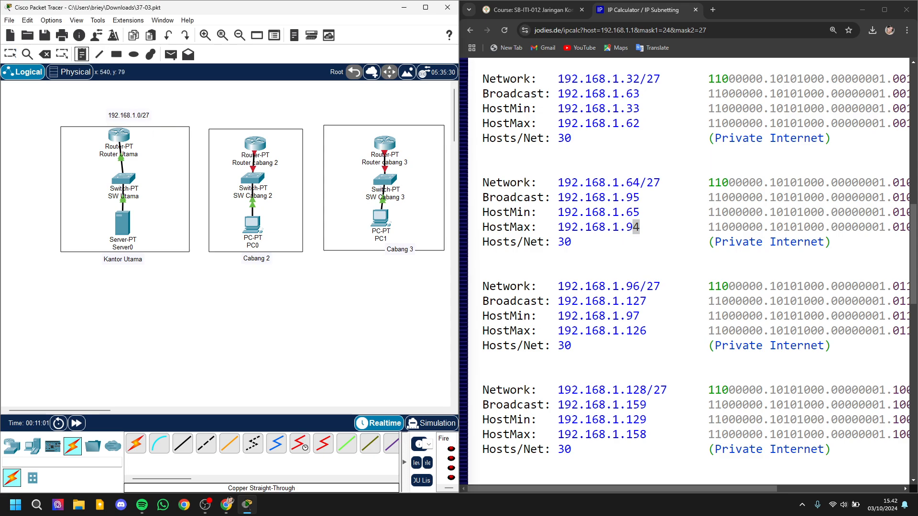
left_click(254, 120)
type("192.1")
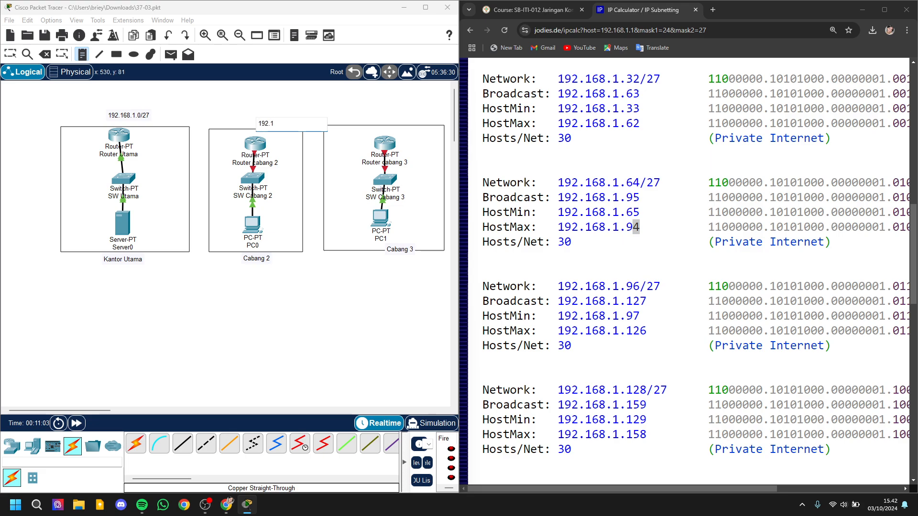
type("68.1.32/27")
Step: Place a note reading 192.168.1.64/27 above the Cabang 3 box and leave the note tool
left_click(368, 112)
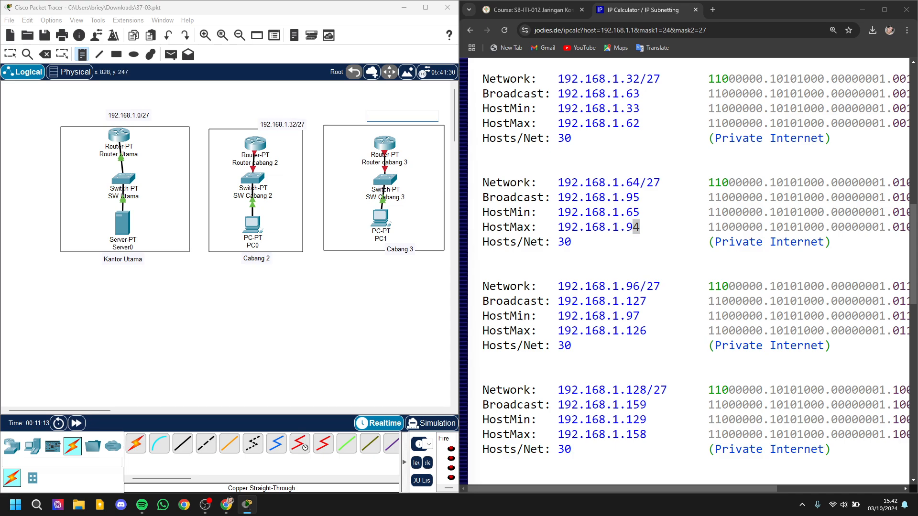
type("192.168.1.64/27")
left_click(395, 314)
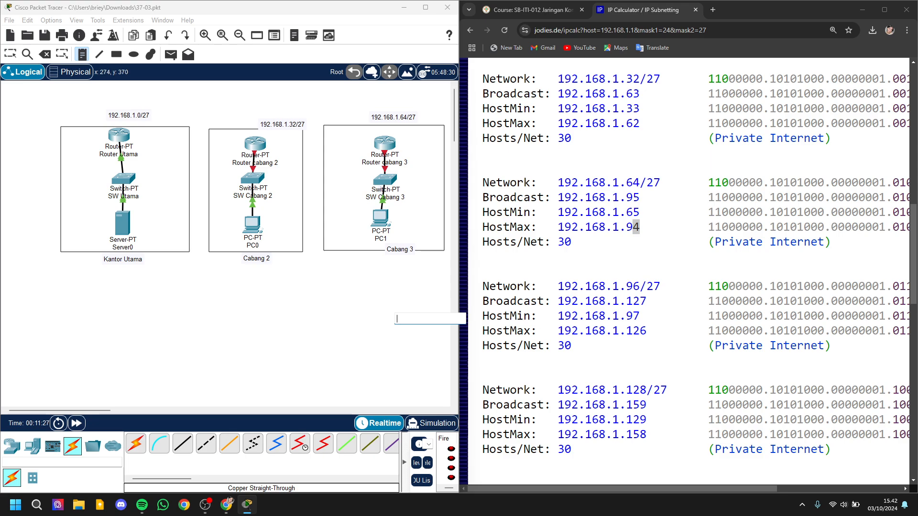
left_click(10, 54)
left_click(287, 168)
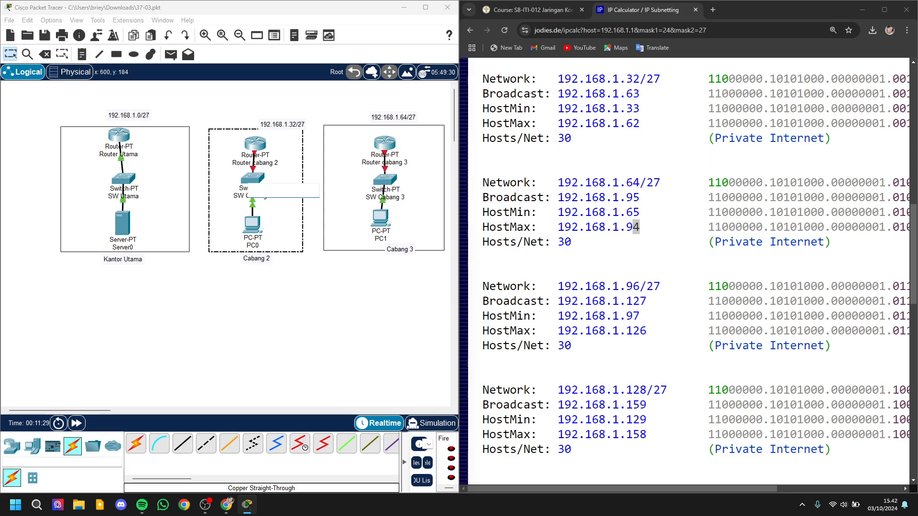
left_click(313, 239)
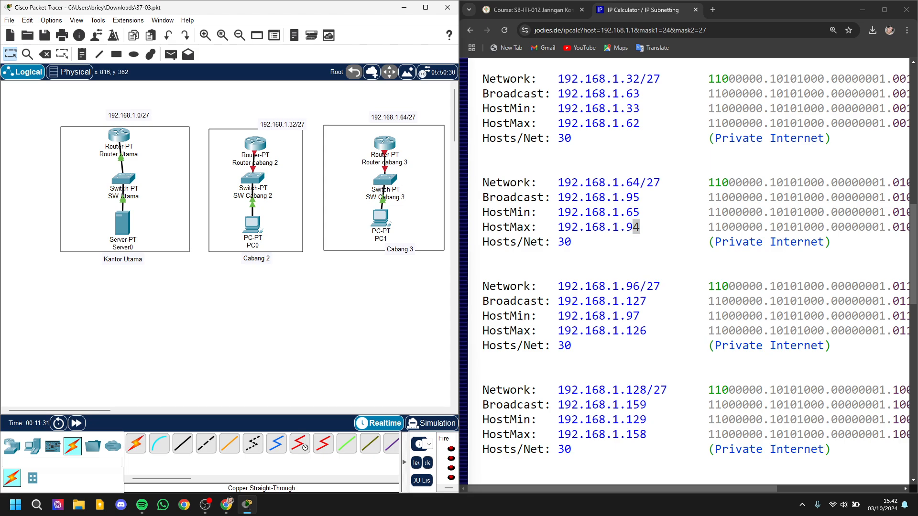
Step: Centre the Cabang 3 label beneath its box and the 192.168.1.32/27 label above the Cabang 2 box
left_click_drag(394, 250, 380, 259)
left_click_drag(282, 124, 255, 120)
left_click(316, 292)
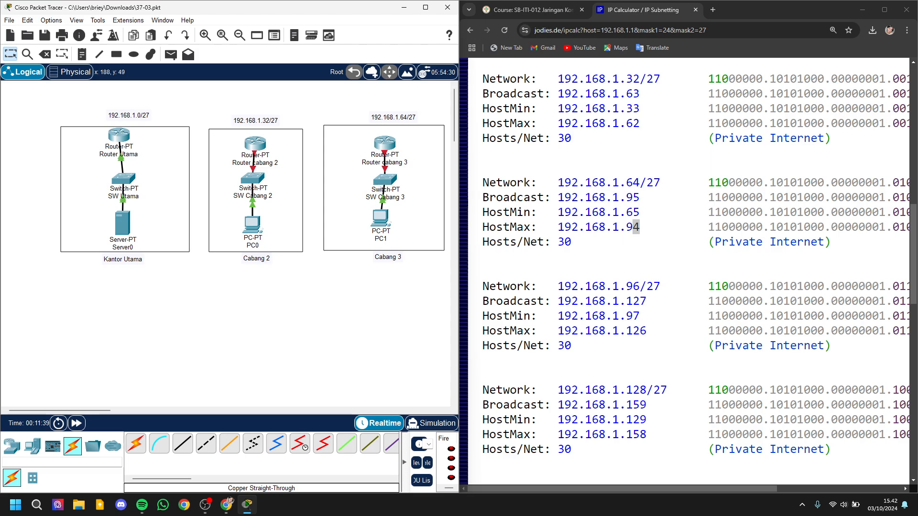
Step: Reposition the Banjarmasin city inward on the physical Intercity map and open the Main Wiring Closet inside Kantor Utama
left_click(70, 71)
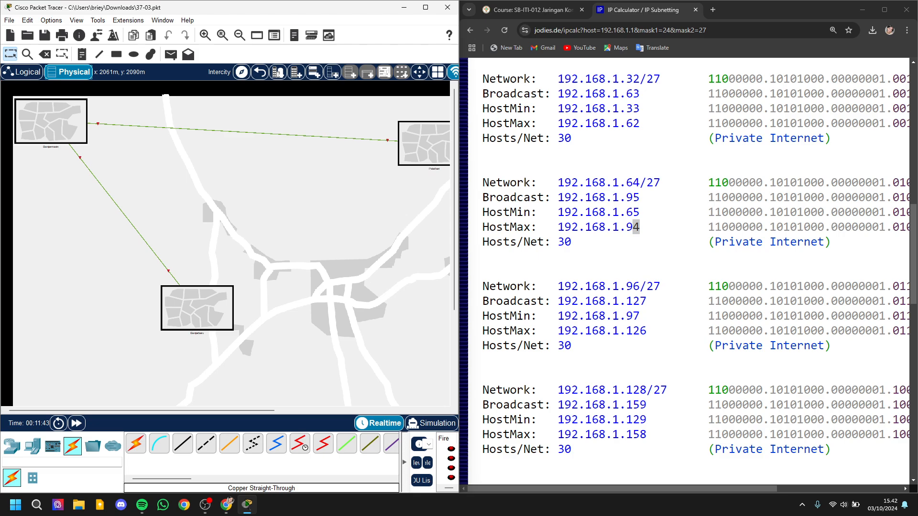
left_click_drag(50, 121, 101, 156)
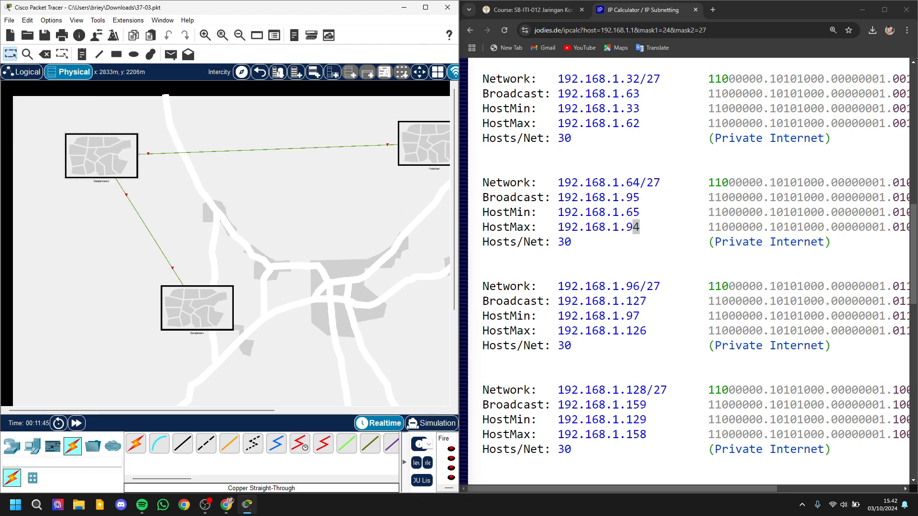
left_click(102, 156)
scroll(102, 156, "up", 5)
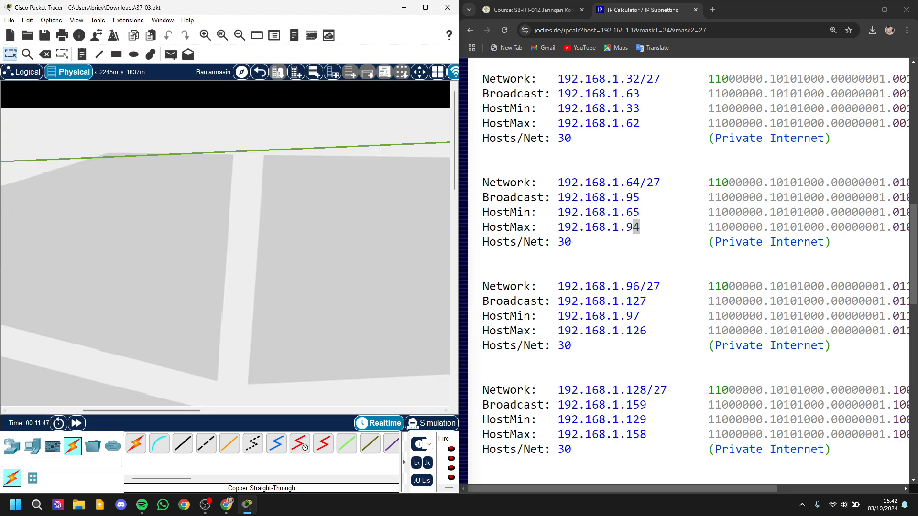
left_click_drag(108, 411, 33, 411)
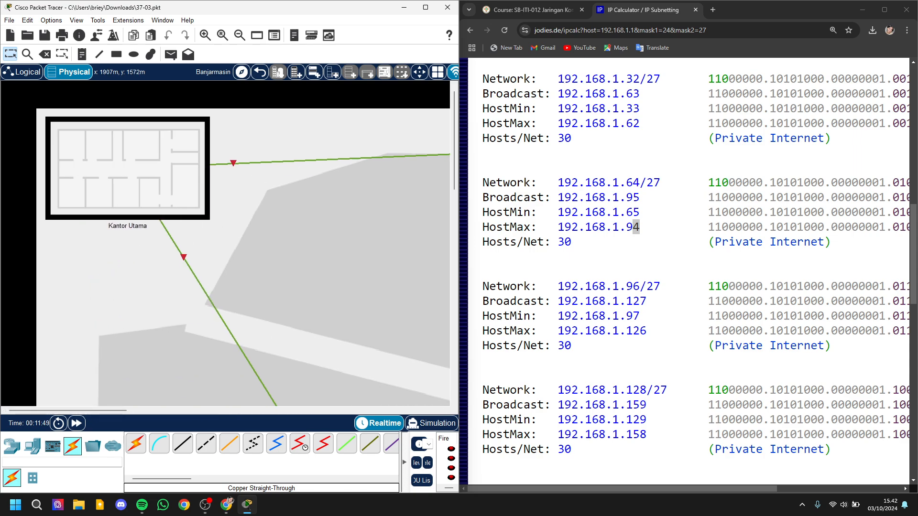
left_click(131, 191)
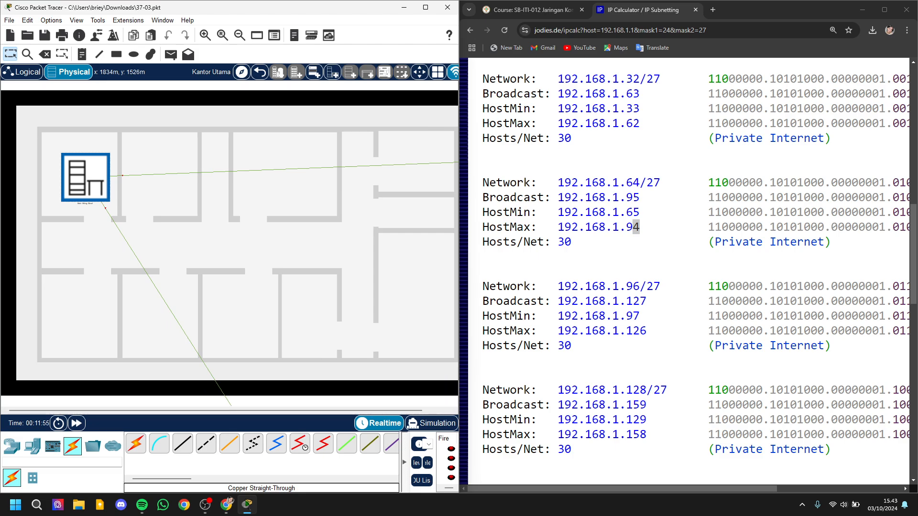
left_click(86, 177)
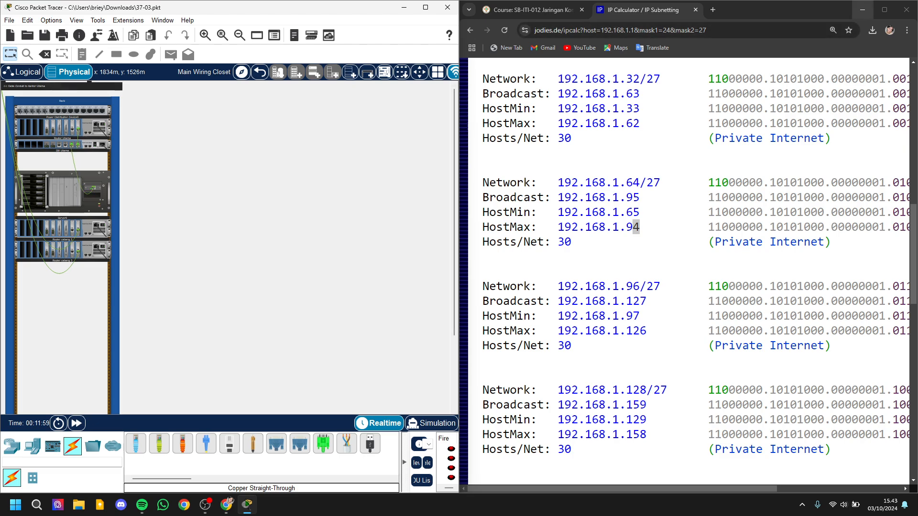
Step: Close the browser, enlarge the Packet Tracer window and inspect the devices mounted in the main office rack
left_click(906, 9)
left_click(425, 7)
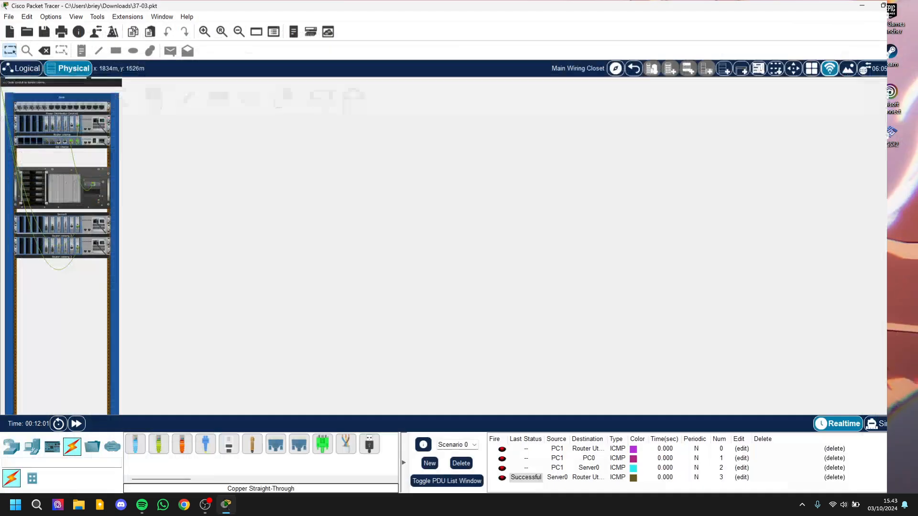
left_click(63, 191)
scroll(62, 191, "down", 9)
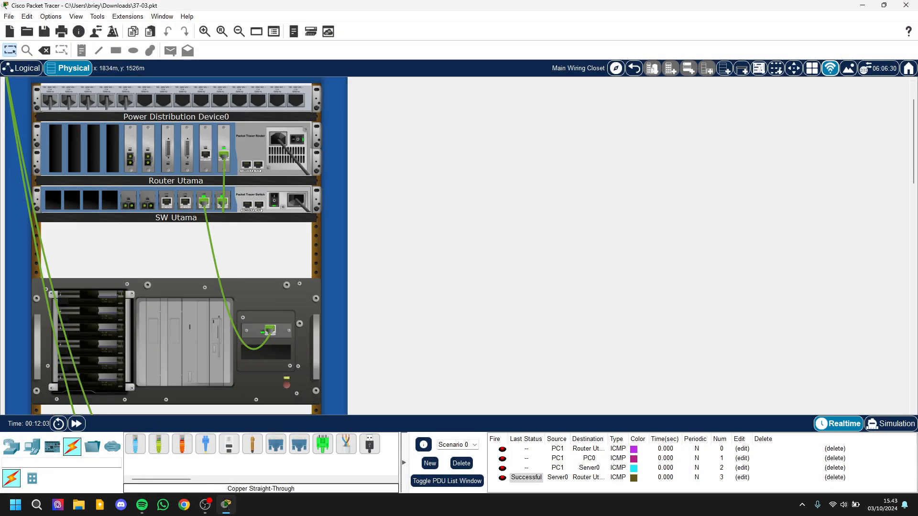
scroll(176, 246, "up", 5)
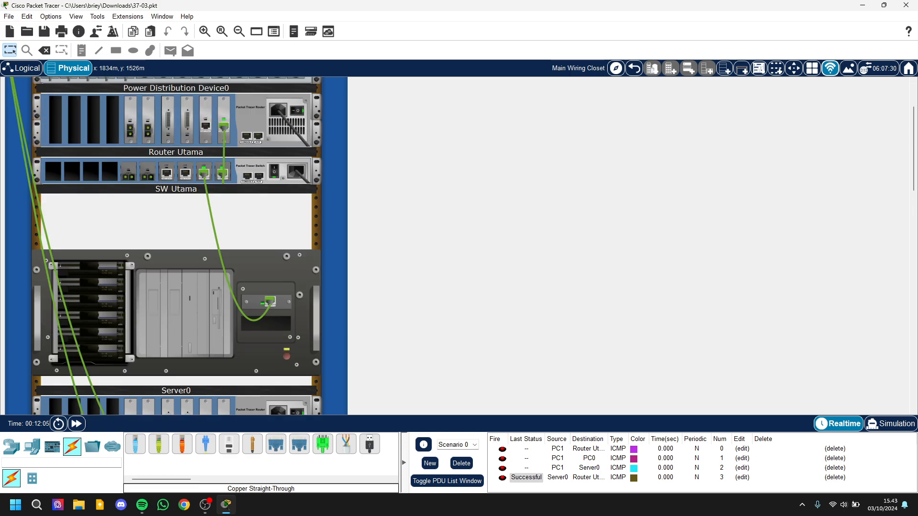
scroll(176, 246, "down", 5)
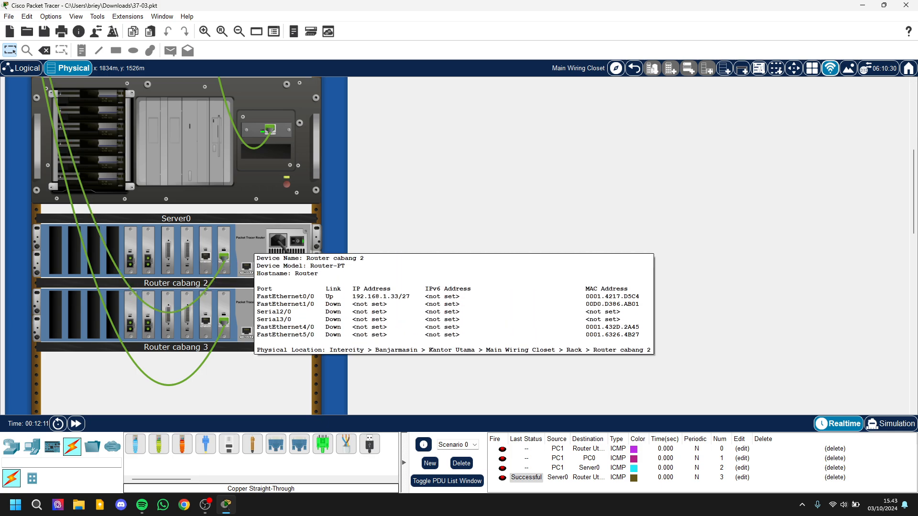
Step: Move Router cabang 2 out of the main office rack to Cabang 2 in Banjarbaru
mouse_move(241, 305)
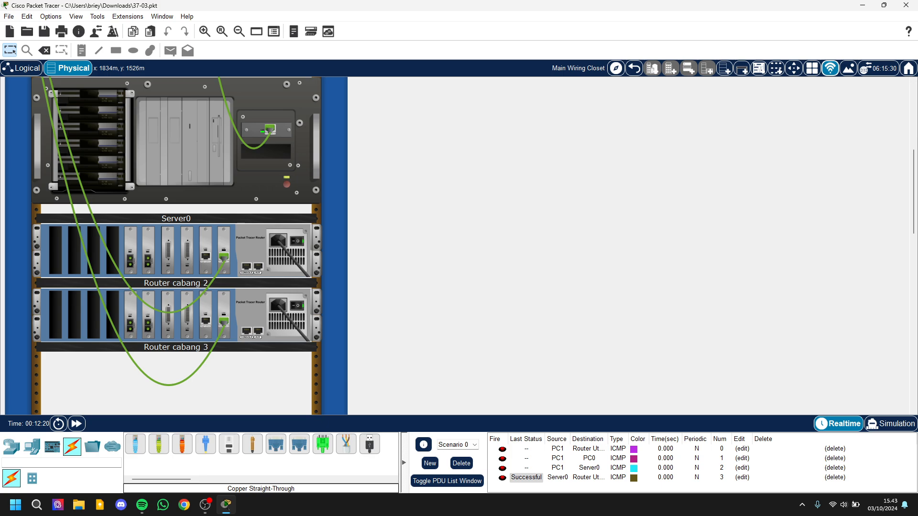
right_click(238, 249)
mouse_move(277, 277)
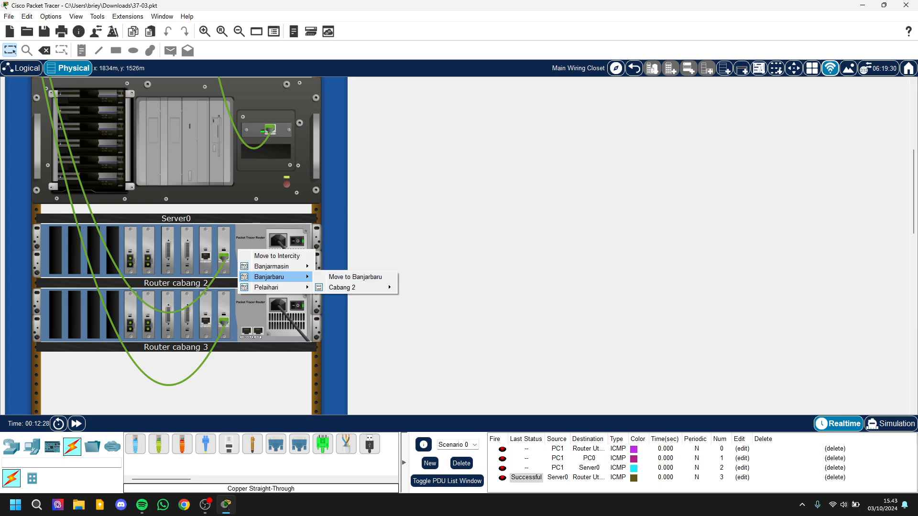
mouse_move(352, 287)
left_click(436, 287)
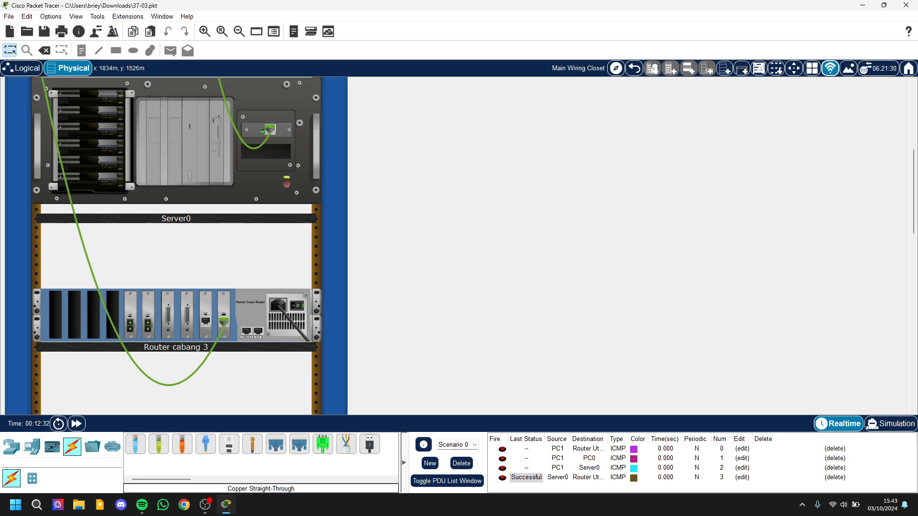
Step: Move Router cabang 3 out of the main office rack to Cabang 3 in Pelaihari
right_click(245, 308)
mouse_move(282, 346)
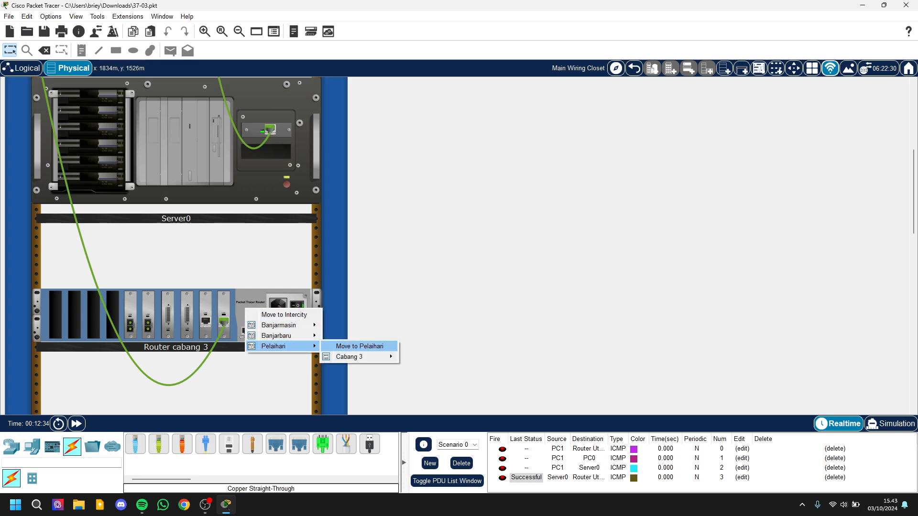
mouse_move(359, 356)
left_click(440, 357)
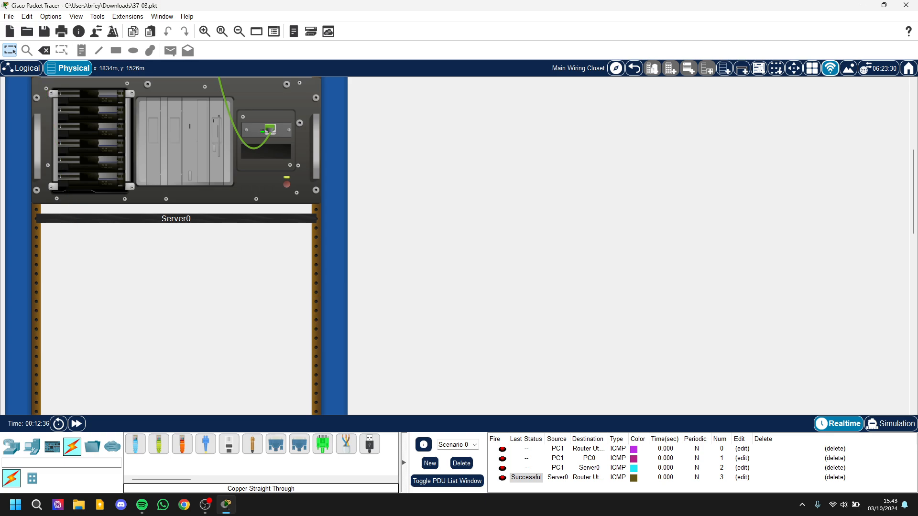
Step: Leave the wiring closet for the Intercity level and return to the logical workspace
scroll(176, 246, "up", 4)
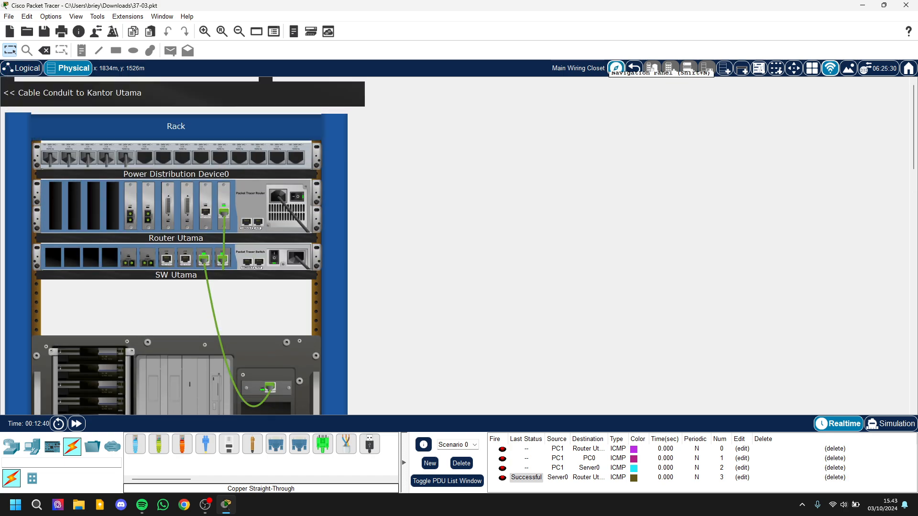
left_click(634, 69)
left_click(634, 69)
left_click(634, 68)
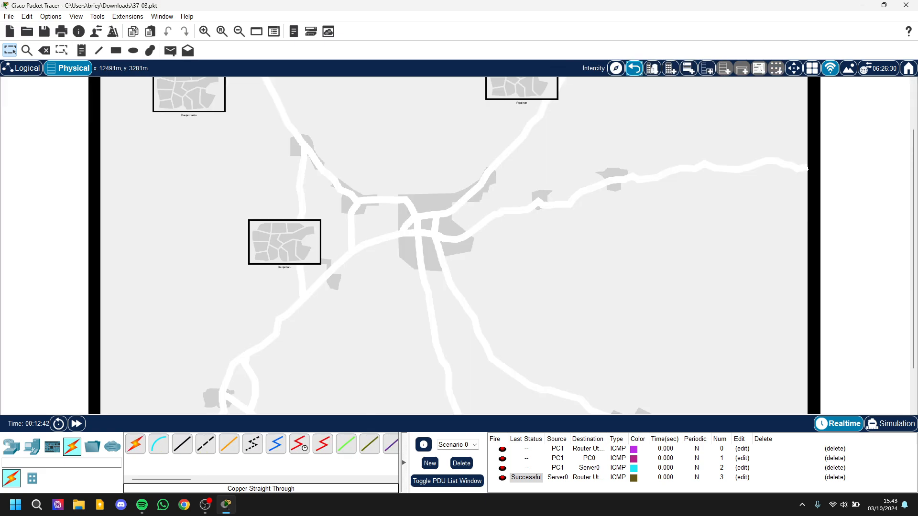
scroll(569, 196, "up", 2)
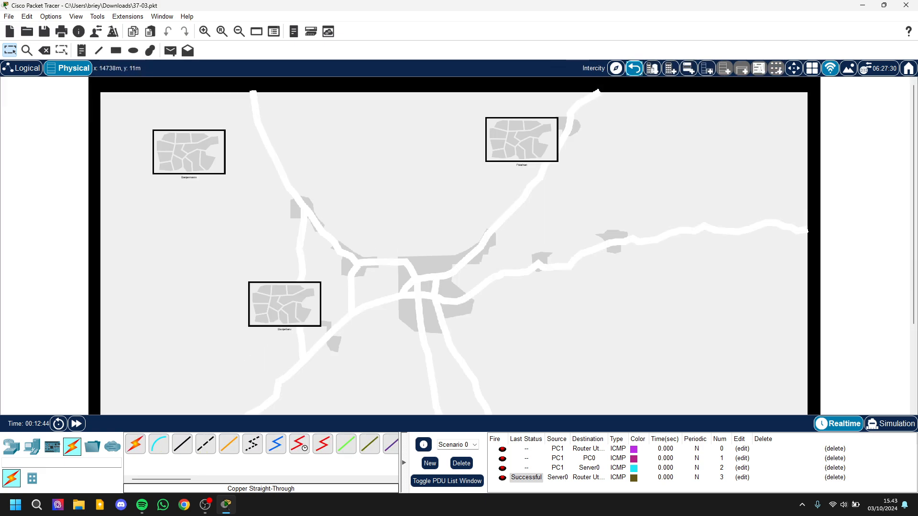
left_click(21, 68)
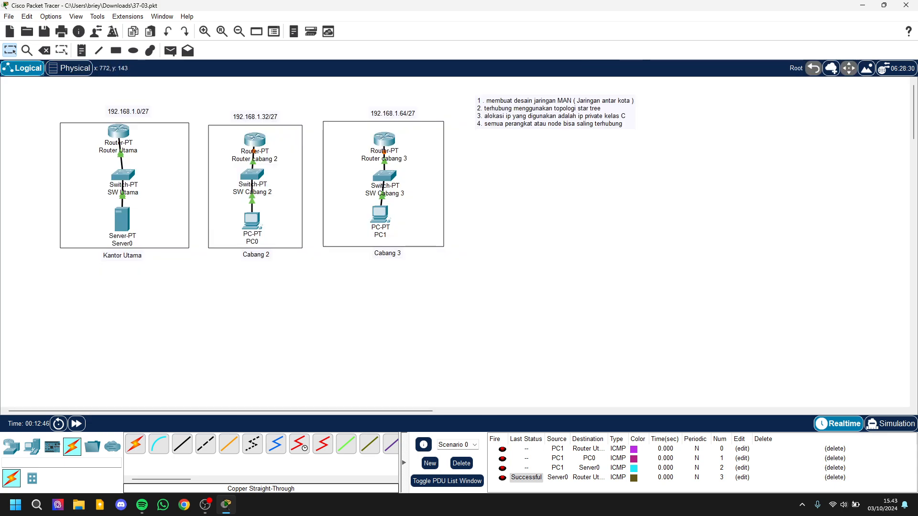
Step: Shift the requirements note slightly down and away from the Cabang 3 box, and delete the current PDU scenario
scroll(347, 193, "up", 1)
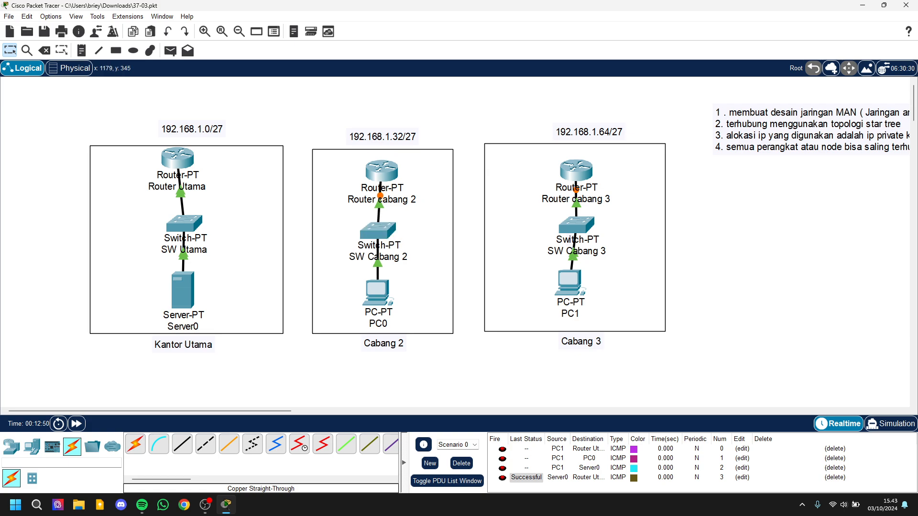
scroll(510, 201, "down", 2)
scroll(341, 239, "up", 2)
scroll(340, 239, "down", 1)
mouse_move(549, 117)
left_mouse_down()
mouse_move(550, 135)
mouse_move(557, 131)
left_mouse_up()
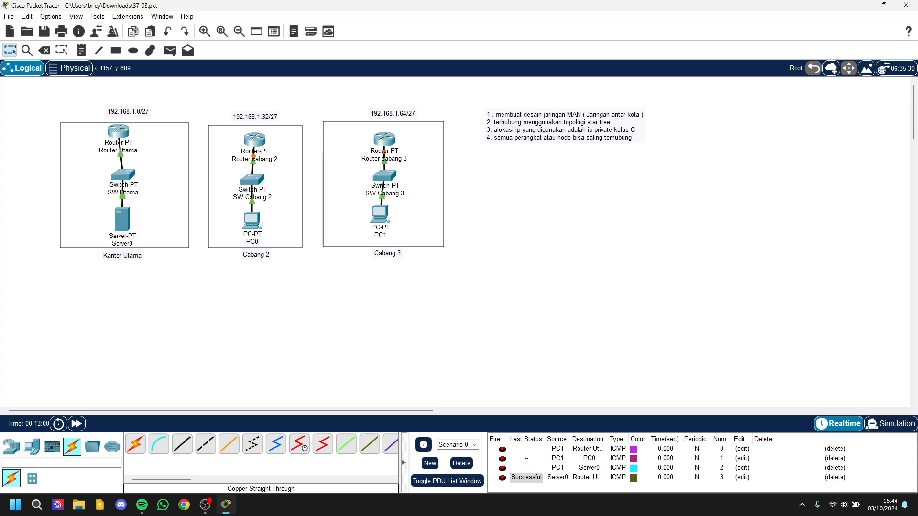
left_click(462, 464)
Step: Open Chrome beside Packet Tracer with the Media Social profile, search for ip calculator and open the jodies.de IP Calculator
key("super+Left")
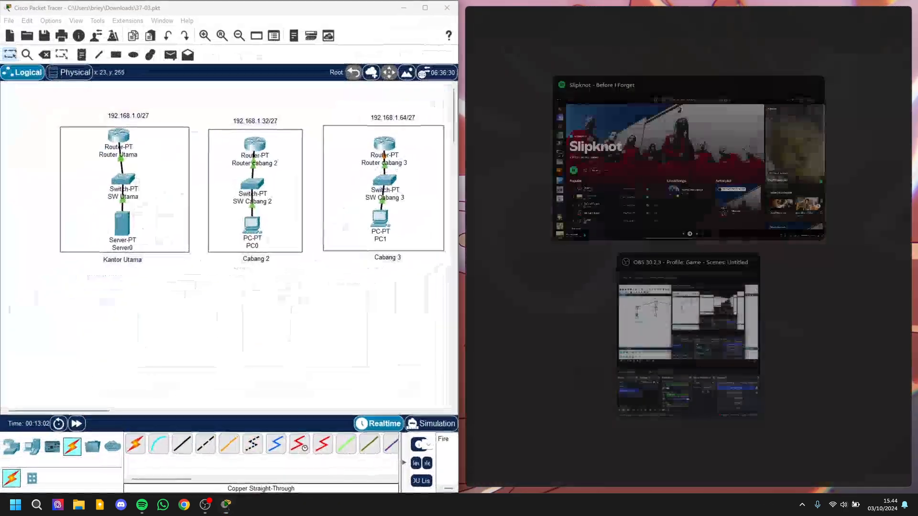
left_click(184, 504)
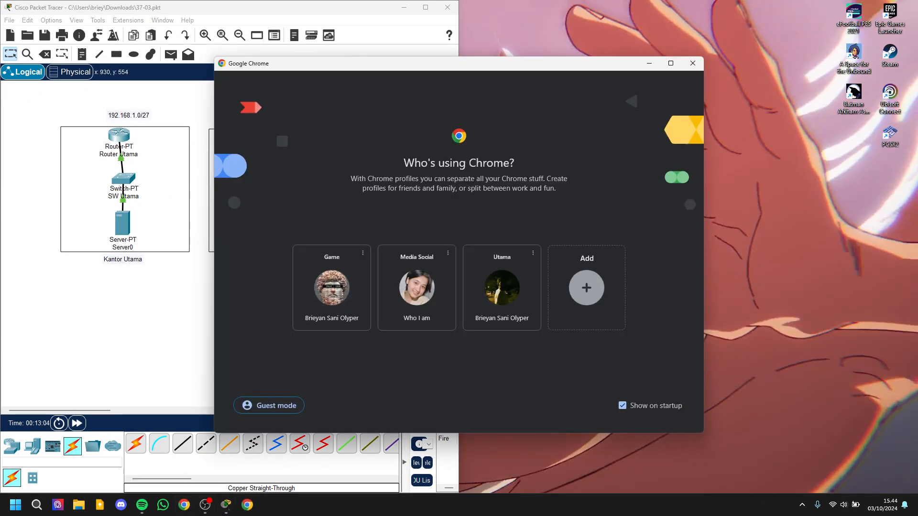
left_click(417, 287)
left_click(597, 31)
left_click(593, 50)
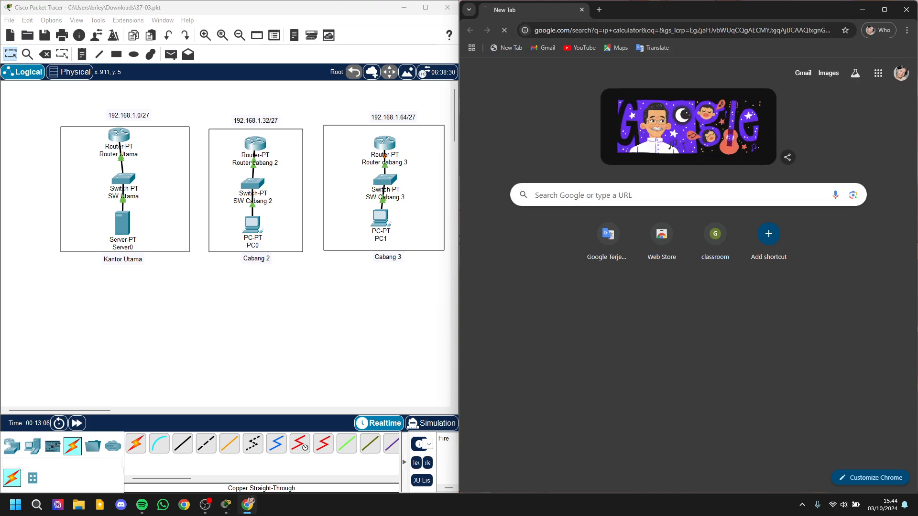
left_click_drag(570, 164, 573, 176)
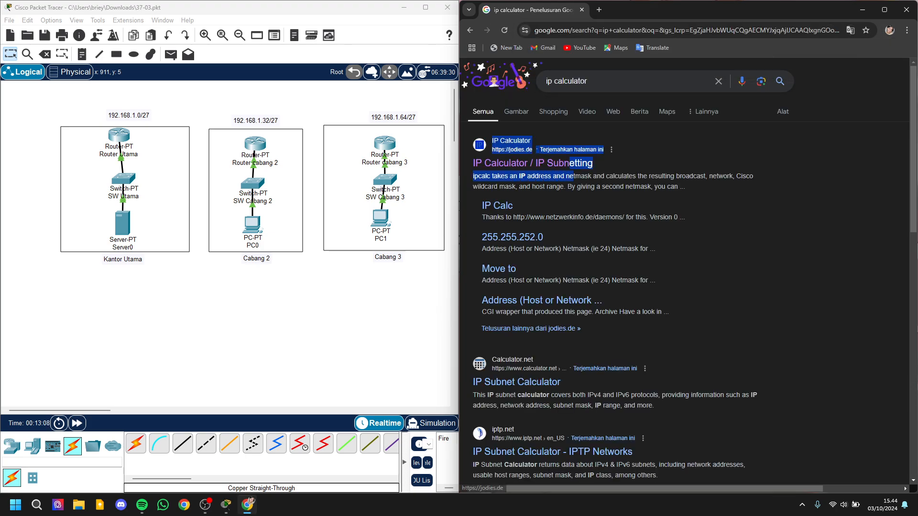
left_click(570, 164)
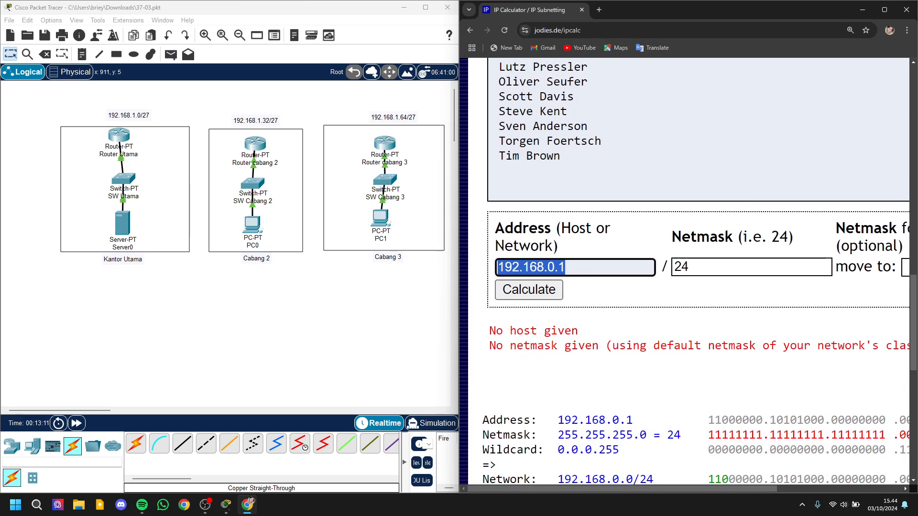
Step: Calculate the subnets of 192.168.1.1 with netmask 24 moved to 27 and browse the resulting network ranges
scroll(555, 223, "down", 1)
left_click(555, 223)
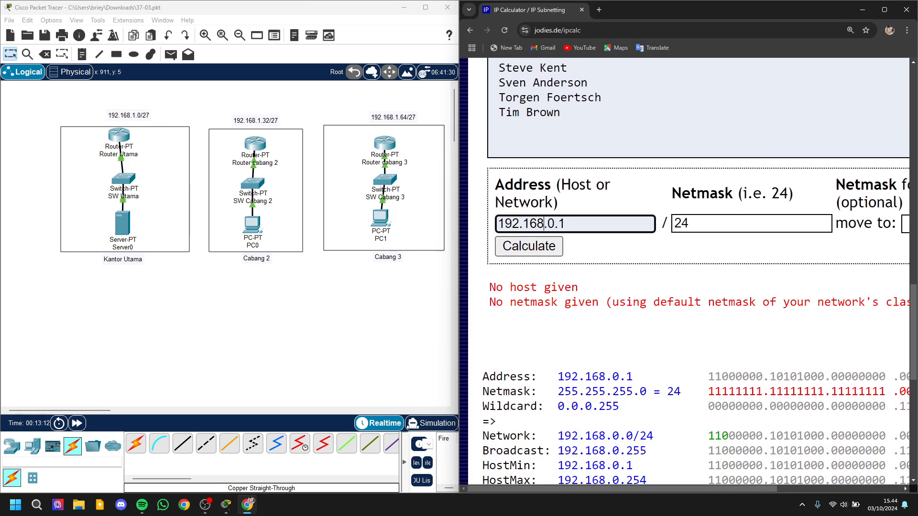
key("BackSpace")
type("1")
left_click(905, 224)
left_click(875, 265)
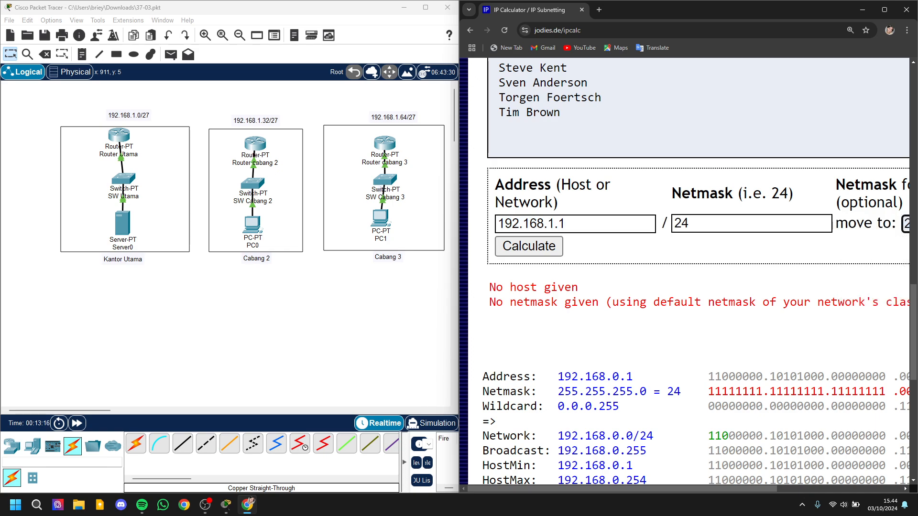
left_click(529, 247)
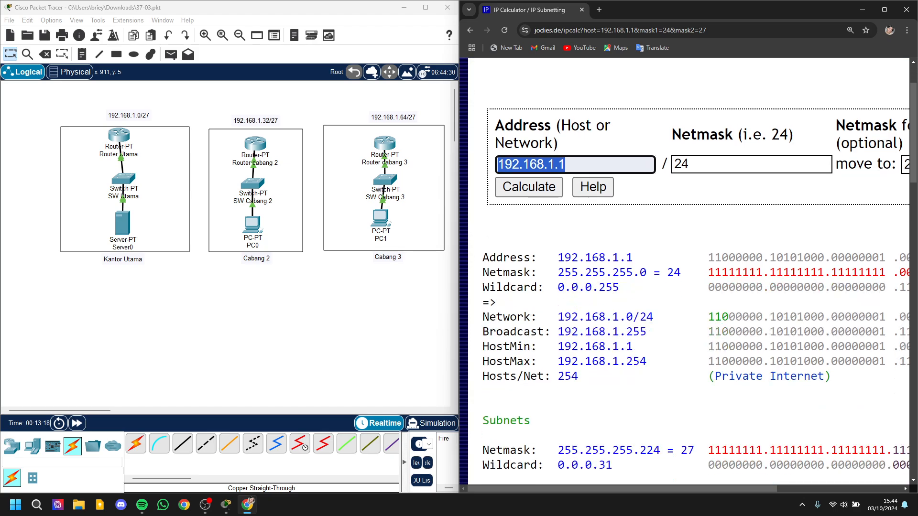
scroll(688, 271, "down", 15)
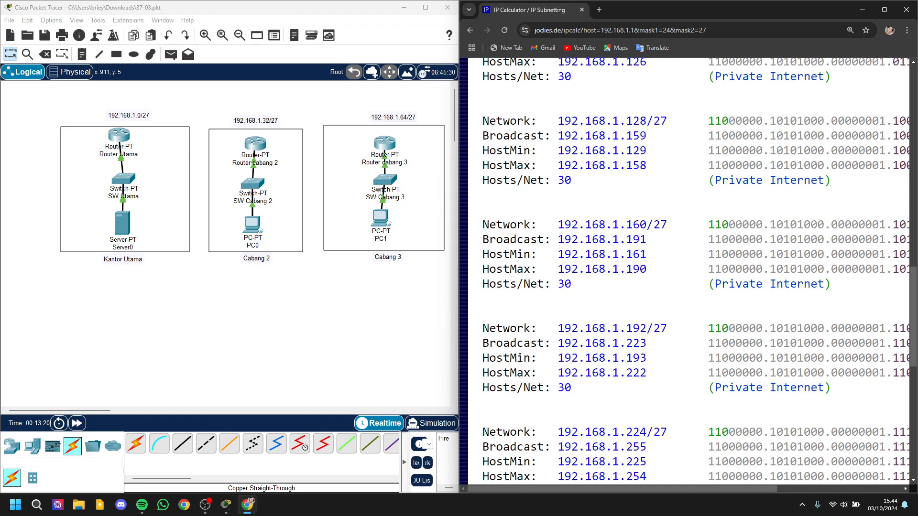
scroll(688, 271, "up", 4)
scroll(689, 271, "up", 3)
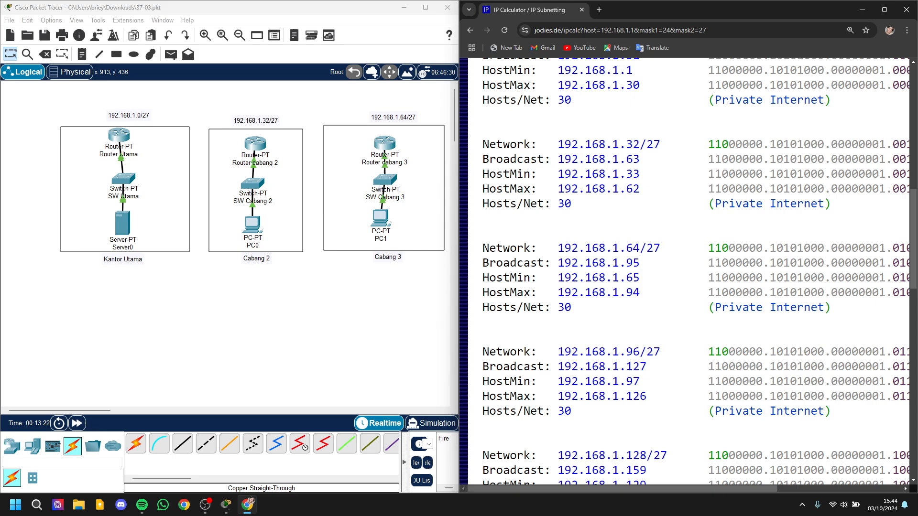
Step: Align Router Utama directly above SW Utama, minimize the browser and maximize the Packet Tracer window
left_click_drag(118, 135, 122, 140)
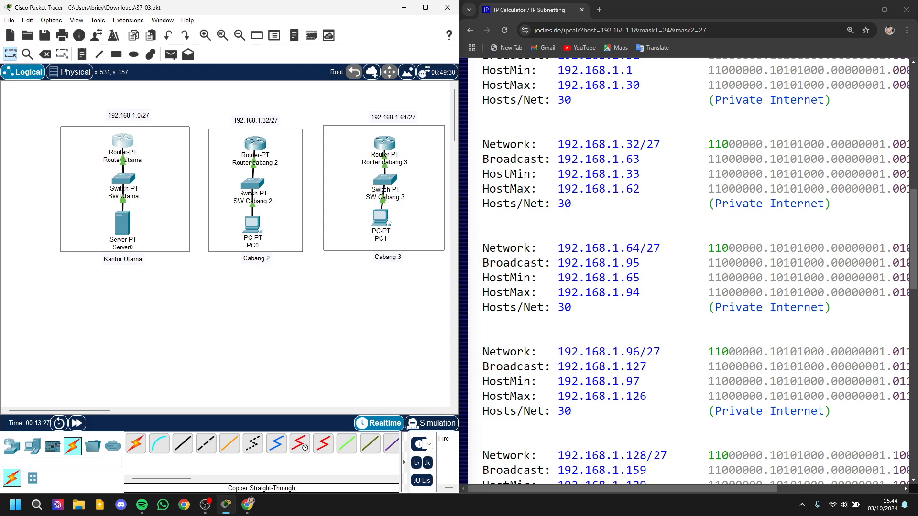
left_click(862, 9)
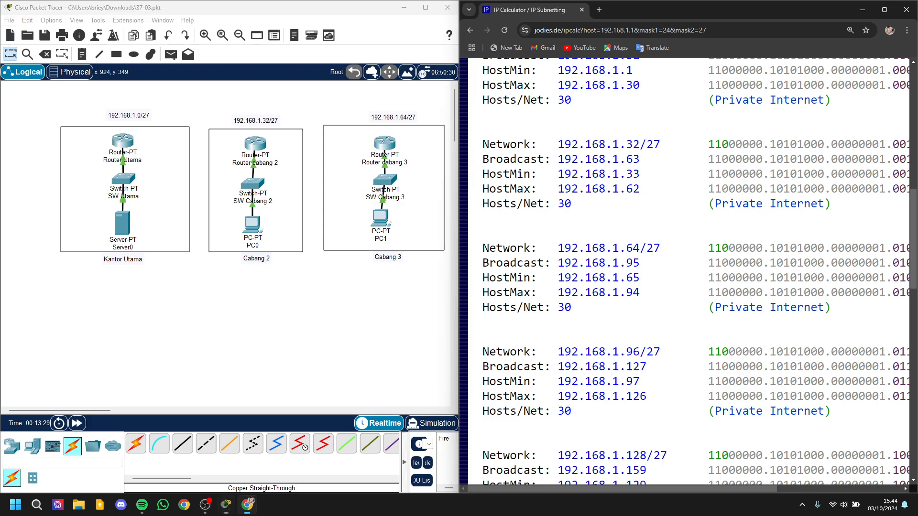
left_click(426, 7)
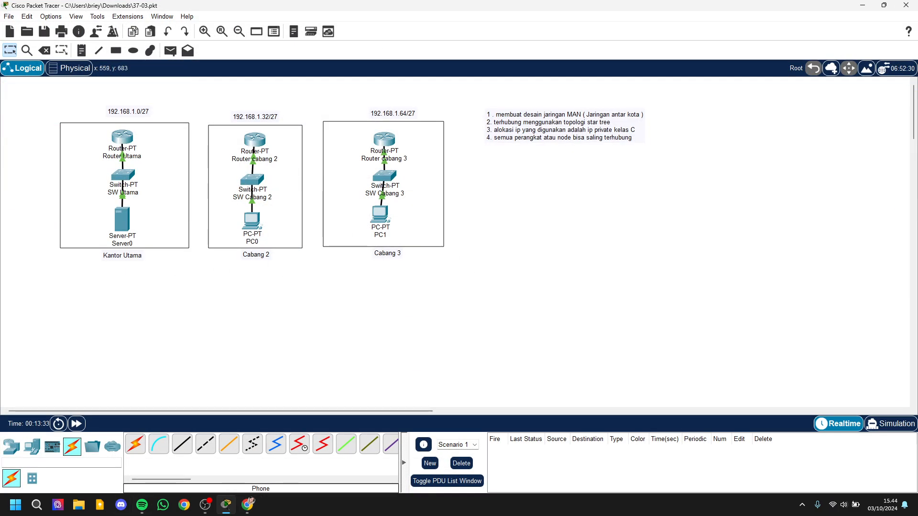
Step: Connect Router Utama to Router cabang 2 with a fiber cable, using FastEthernet4/0 on both routers
left_click(229, 444)
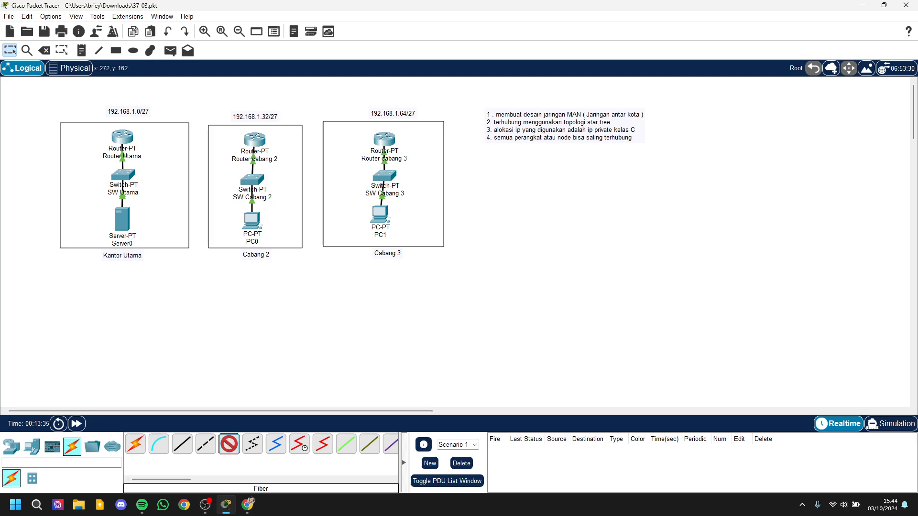
left_click(123, 137)
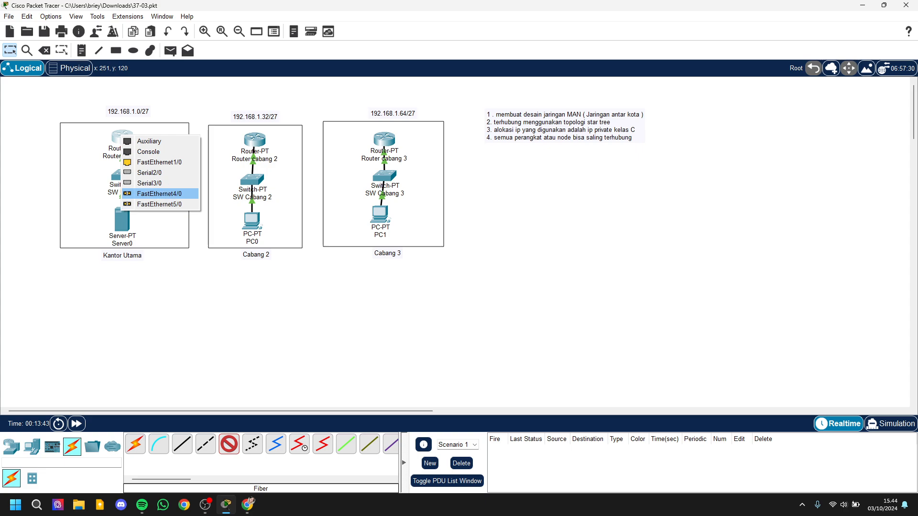
left_click(160, 194)
left_click(255, 140)
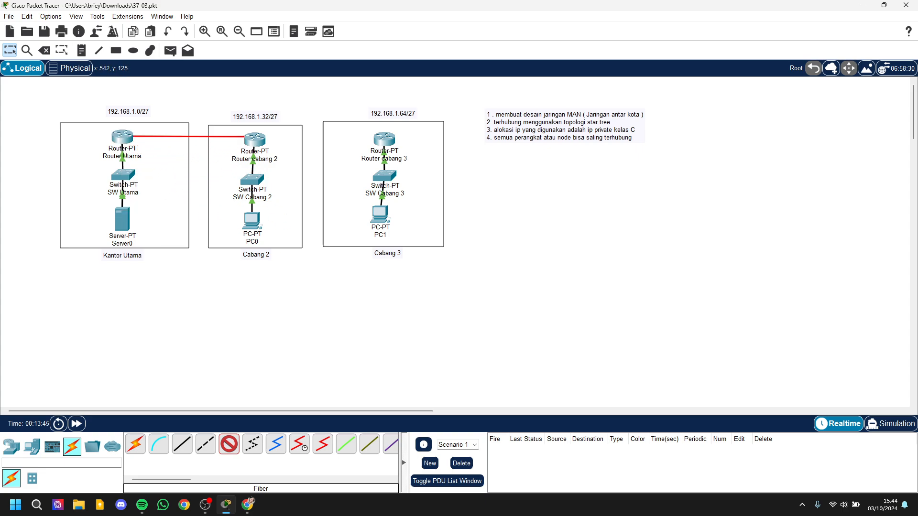
mouse_move(257, 144)
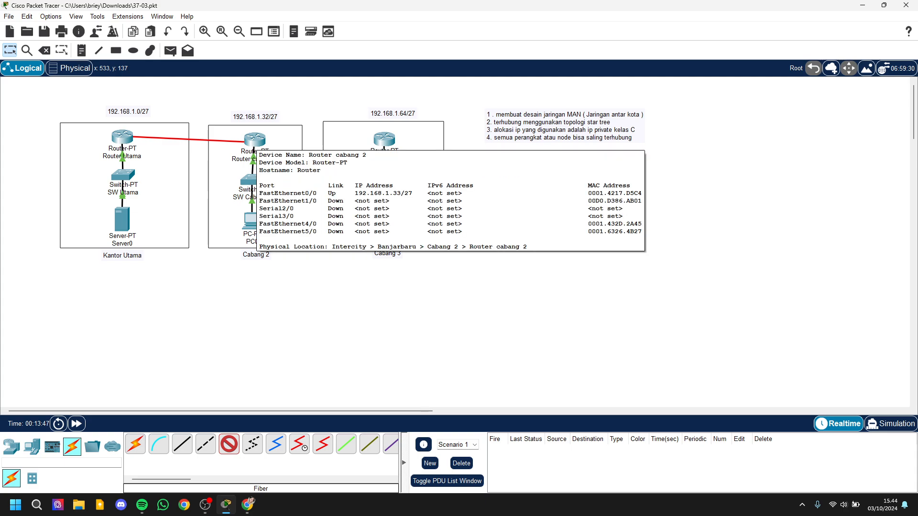
left_click(255, 140)
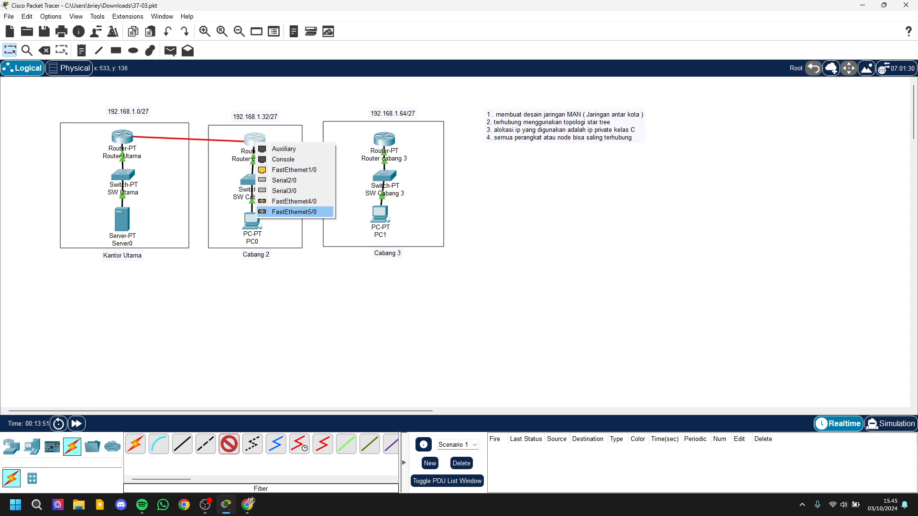
left_click(294, 202)
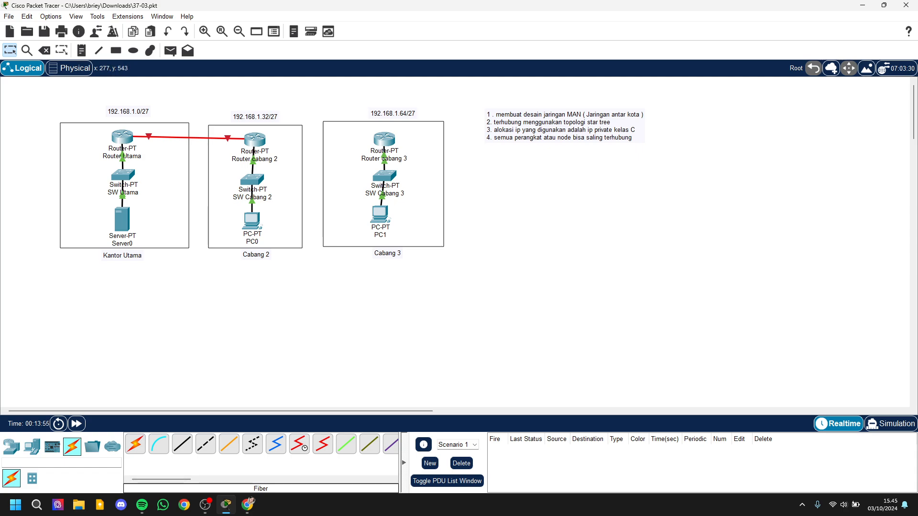
Step: Tile Packet Tracer beside the IP Calculator and open the FastEthernet4/0 interface settings of Router Utama
key("super+Left")
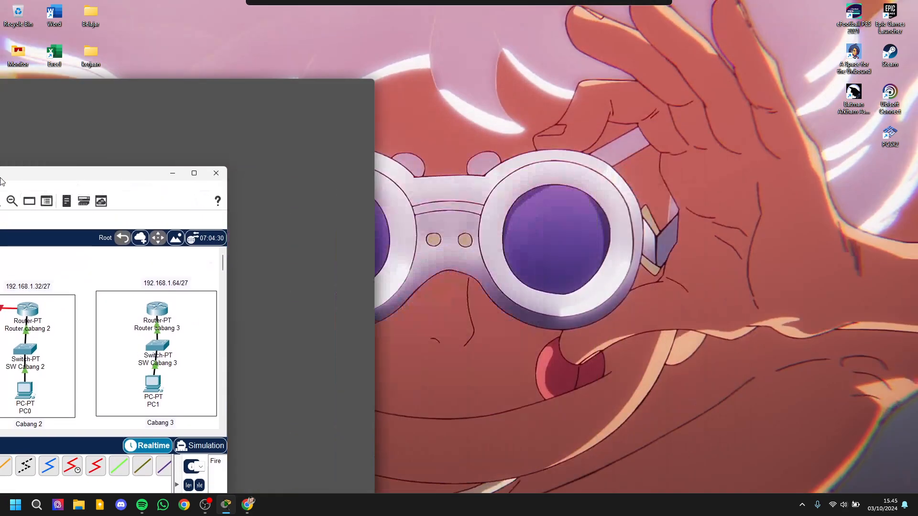
left_click(546, 162)
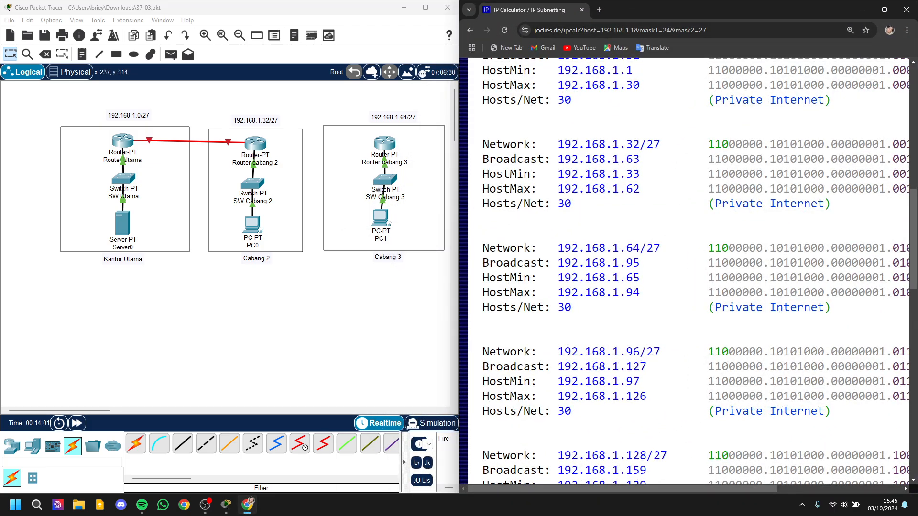
left_click(123, 141)
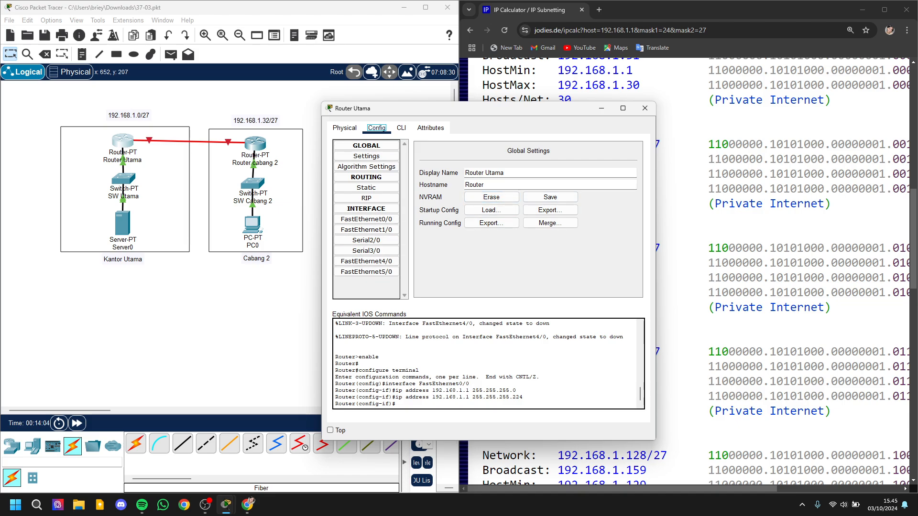
left_click_drag(431, 108, 342, 118)
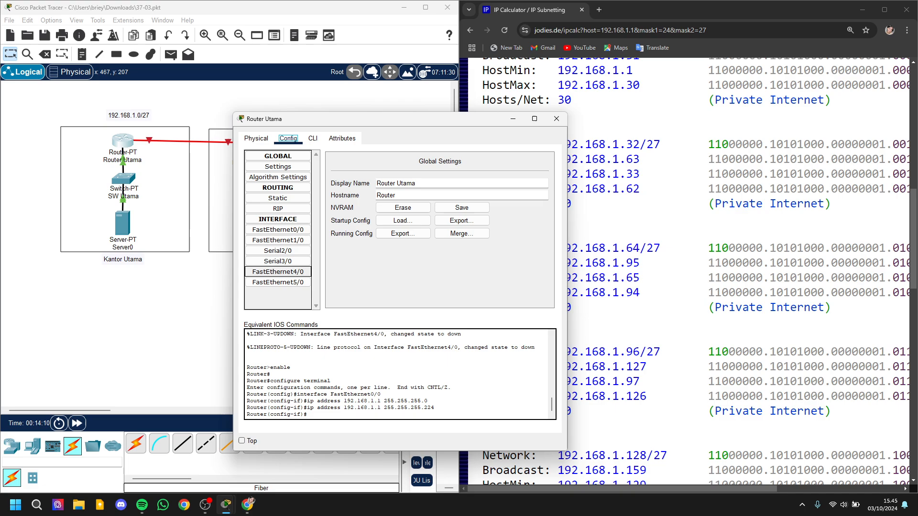
left_click(278, 272)
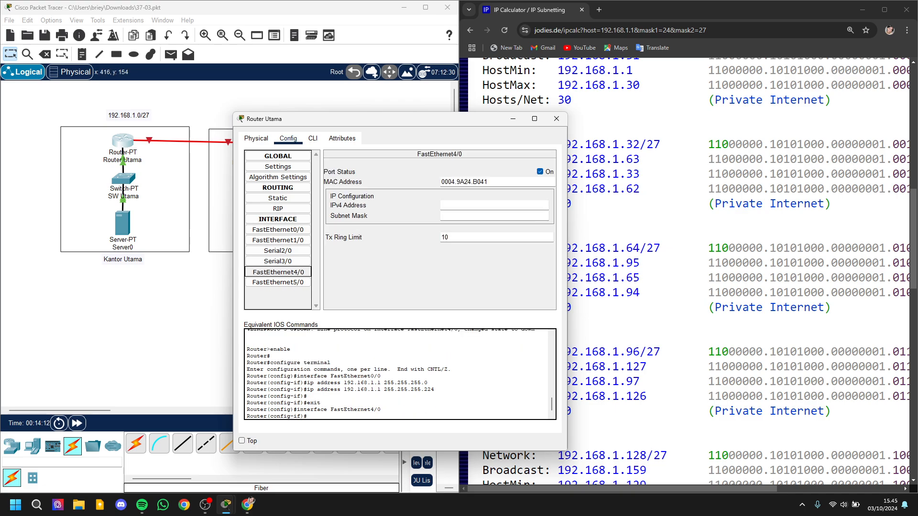
left_click_drag(334, 118, 245, 131)
left_click(422, 131)
left_click(426, 8)
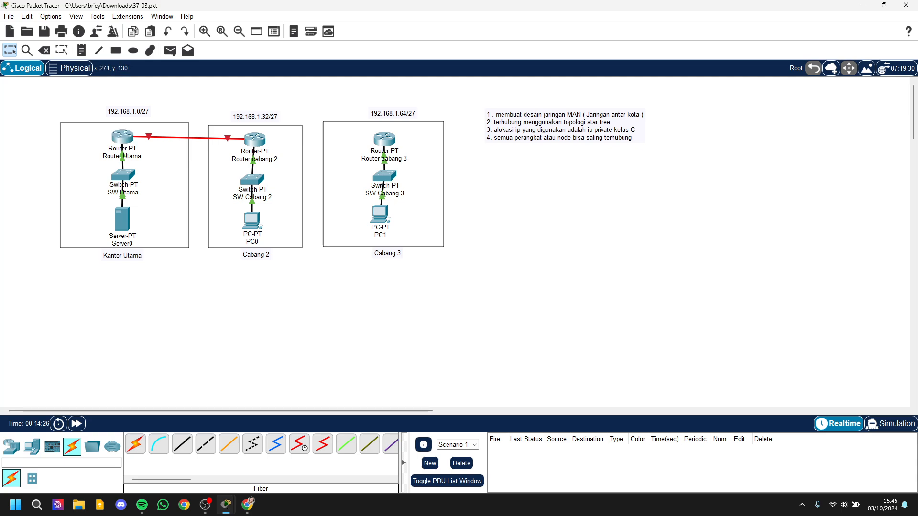
mouse_move(130, 139)
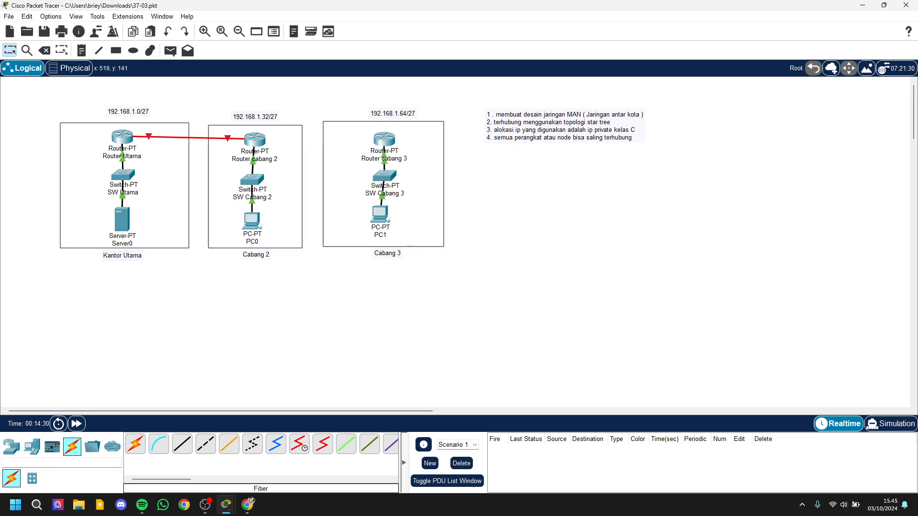
mouse_move(249, 144)
left_click_drag(464, 5, 0, 163)
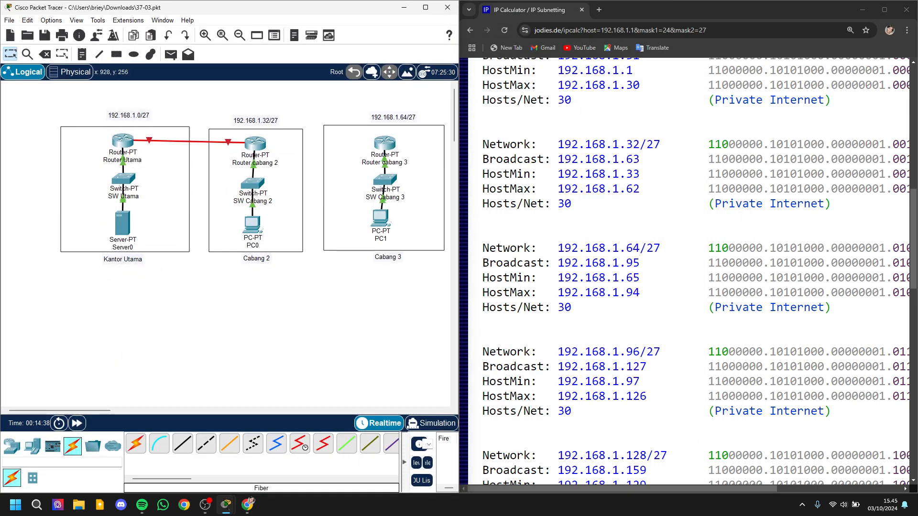
Step: Examine the /27 network ranges in the IP Calculator and highlight the 192.168.1.96/27 block for the link between the routers
scroll(688, 272, "down", 5)
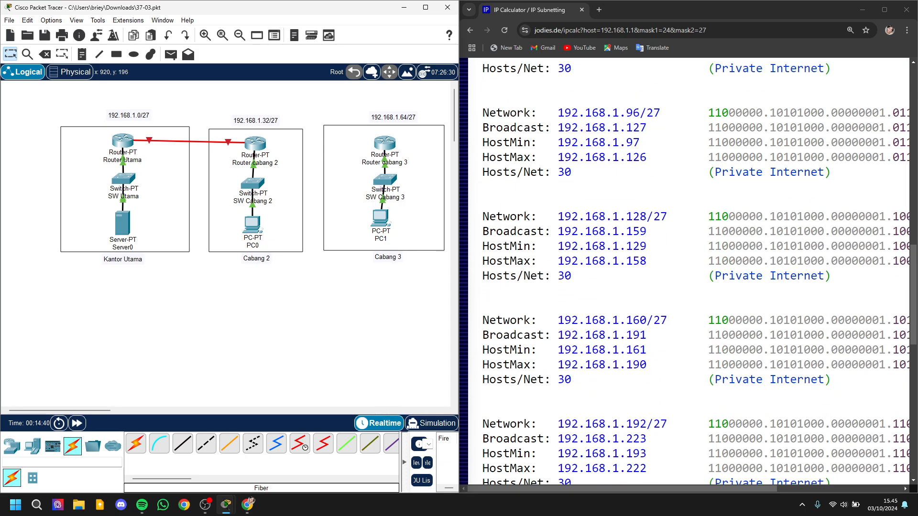
scroll(688, 271, "up", 2)
scroll(688, 271, "up", 4)
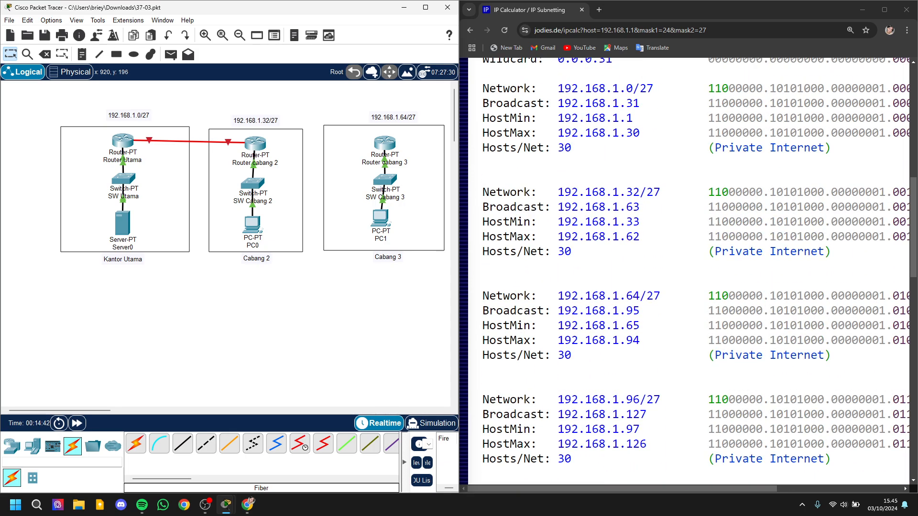
scroll(689, 271, "up", 2)
scroll(688, 272, "down", 4)
scroll(689, 271, "up", 4)
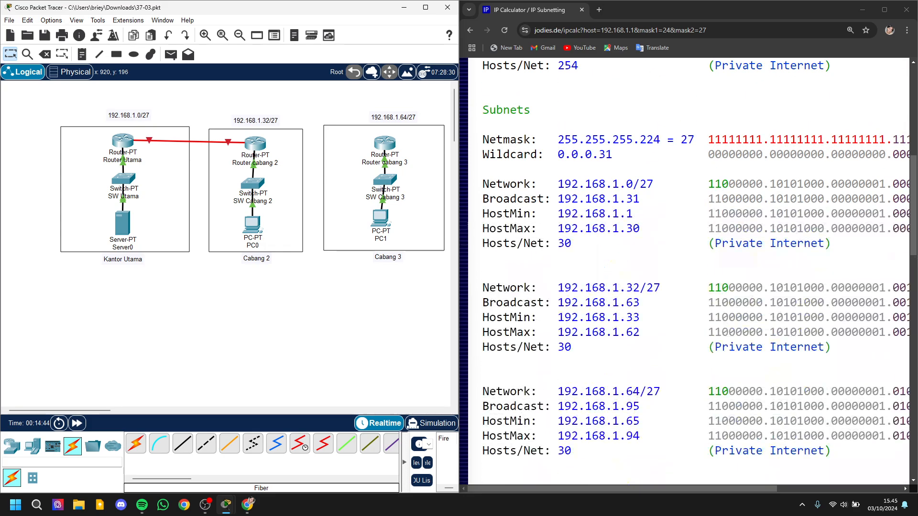
left_click_drag(557, 184, 604, 451)
left_click(597, 268)
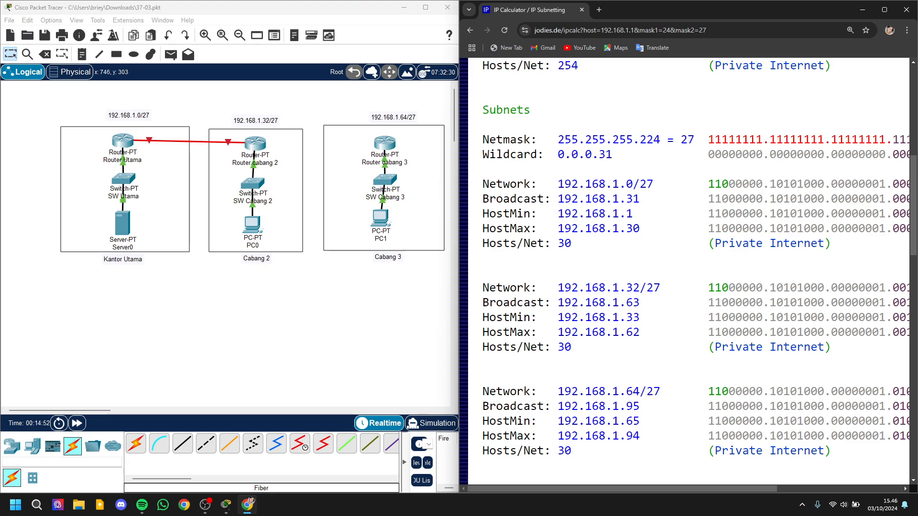
scroll(689, 272, "down", 4)
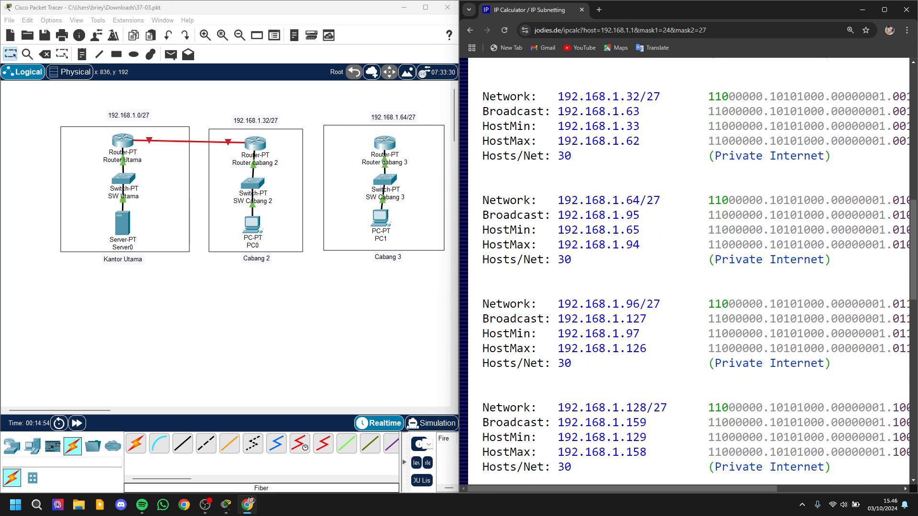
scroll(688, 272, "down", 2)
left_click_drag(558, 208, 592, 267)
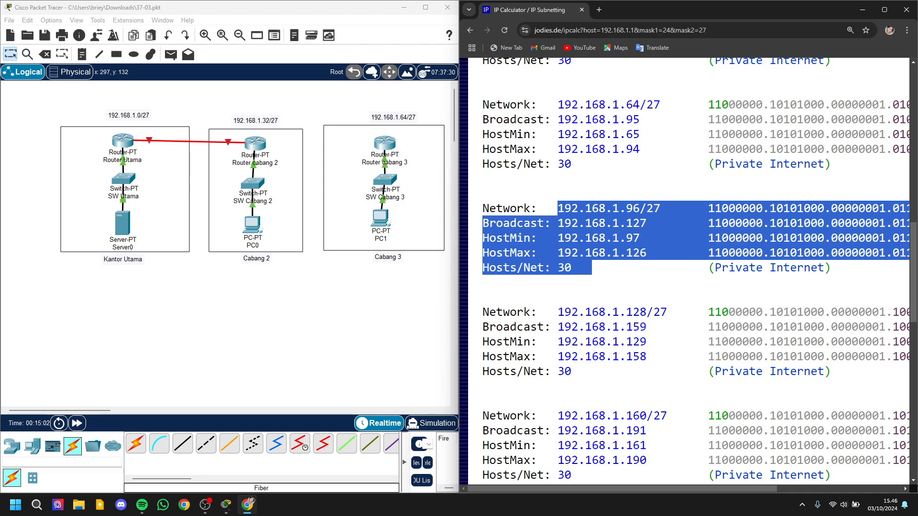
left_click(196, 130)
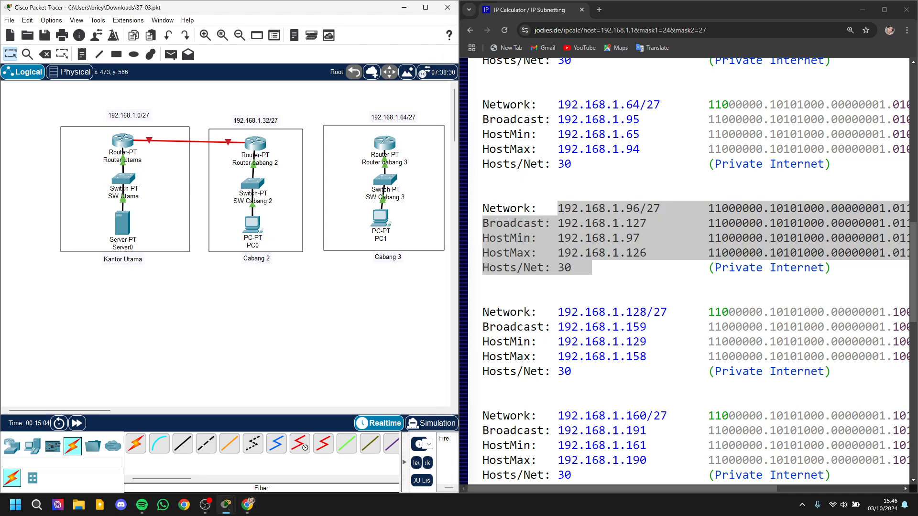
Step: Set Router Utama's FastEthernet4/0 to IPv4 address 192.168.1.97 with subnet mask 255.255.255.224
left_click(123, 143)
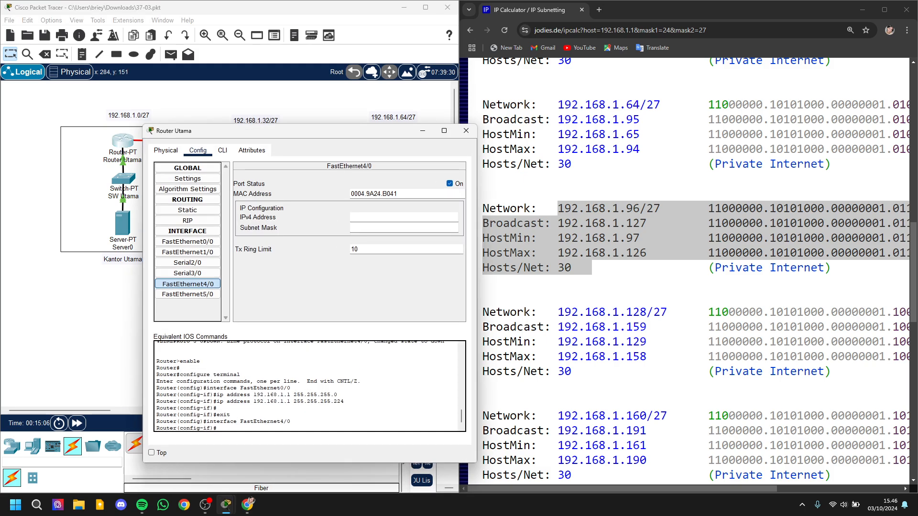
left_click(188, 284)
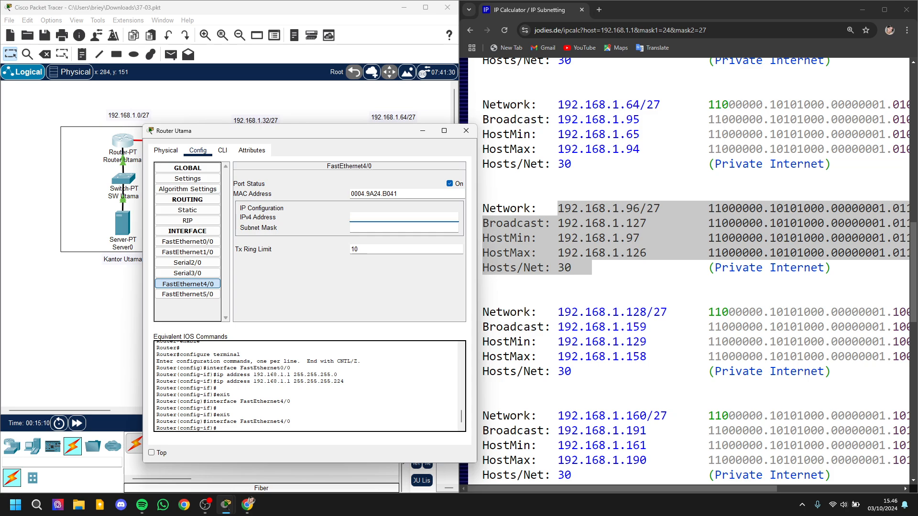
key("alt+Tab")
left_click(615, 237)
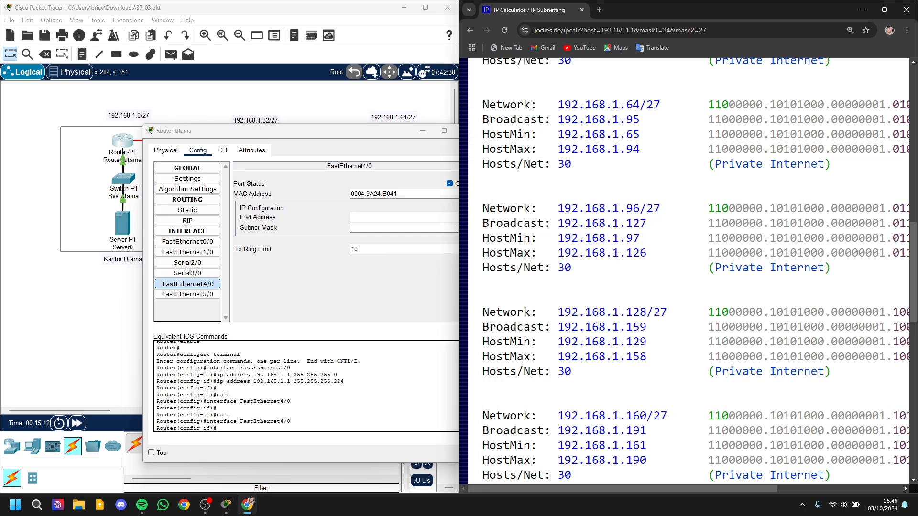
left_click_drag(641, 253, 659, 253)
key("alt+Tab")
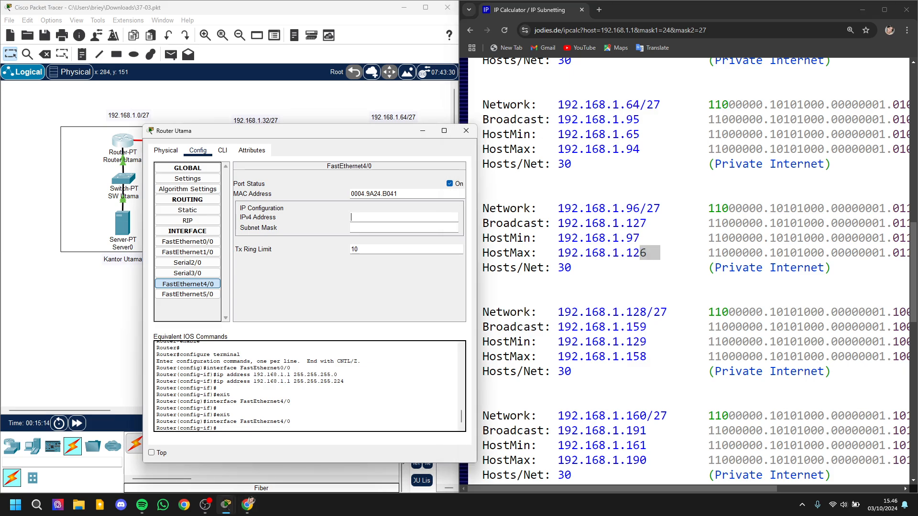
type("192.168.1.97")
key("Tab")
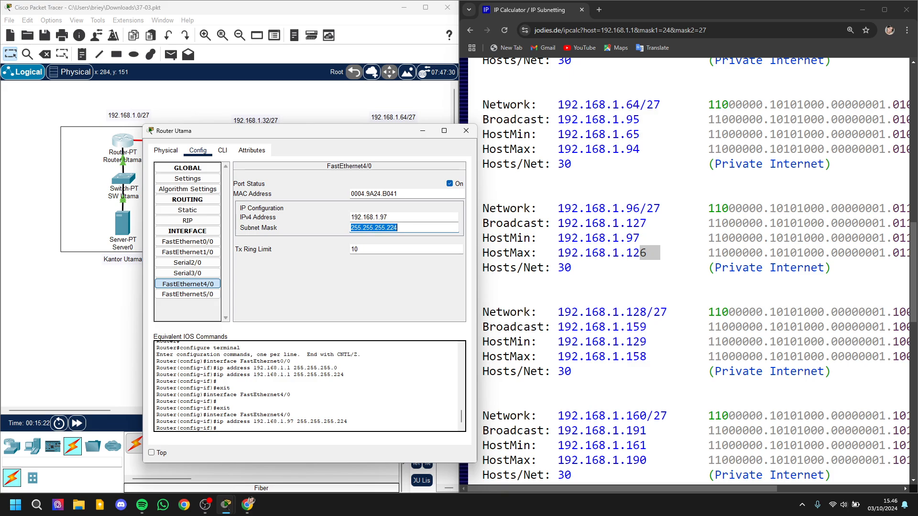
left_click(388, 218)
double_click(392, 228)
key("Tab")
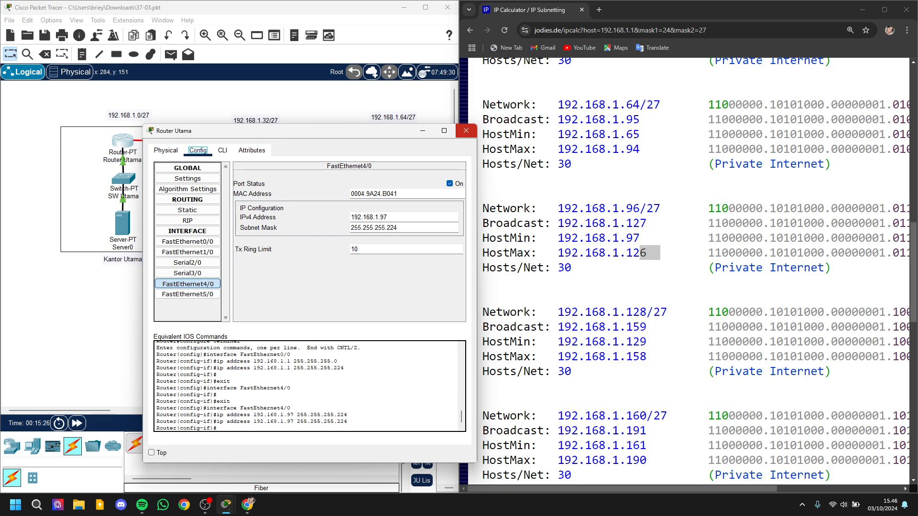
key("alt+Tab")
Step: Set Router cabang 2's FastEthernet4/0 to 192.168.1.98 with mask 255.255.255.224, turn the port on and close the router's window
left_click(256, 147)
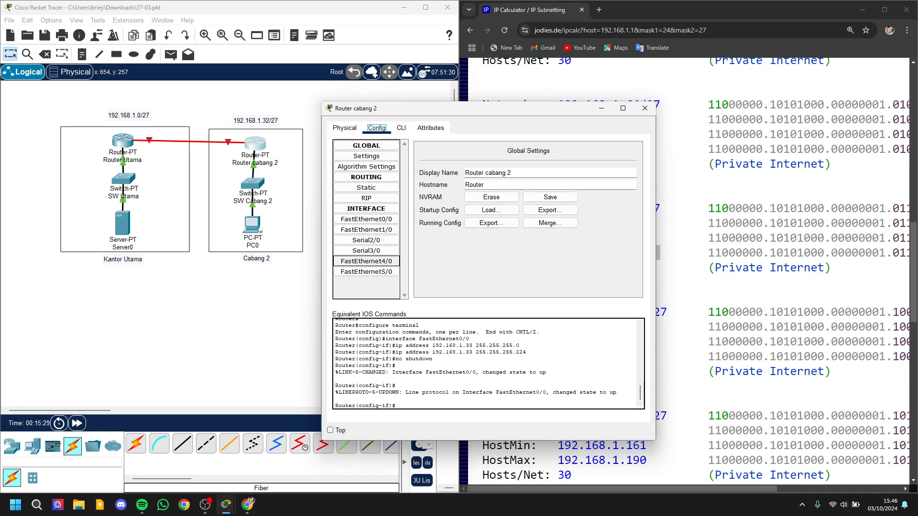
left_click(366, 262)
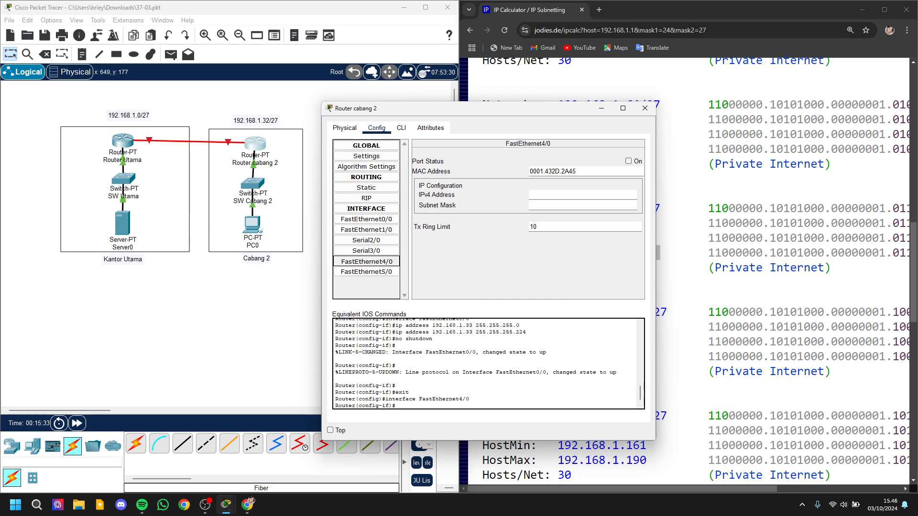
left_click(558, 195)
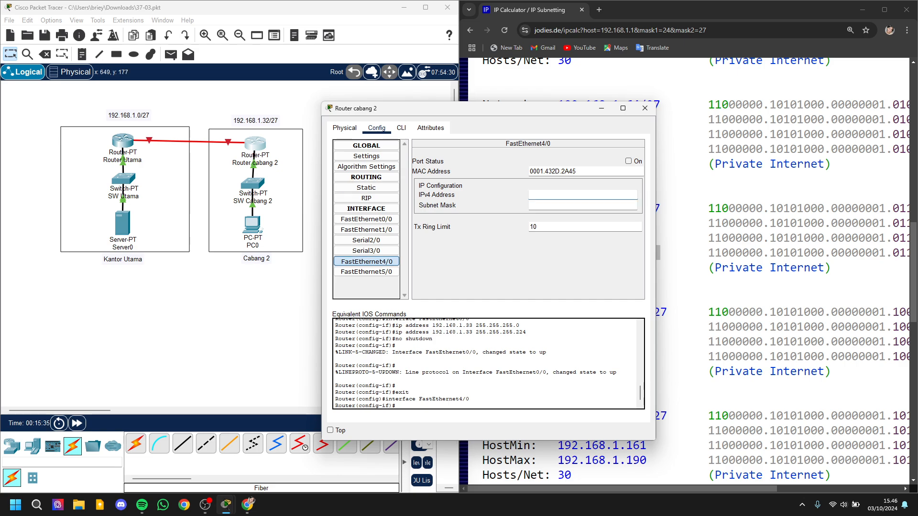
left_click_drag(519, 107, 324, 110)
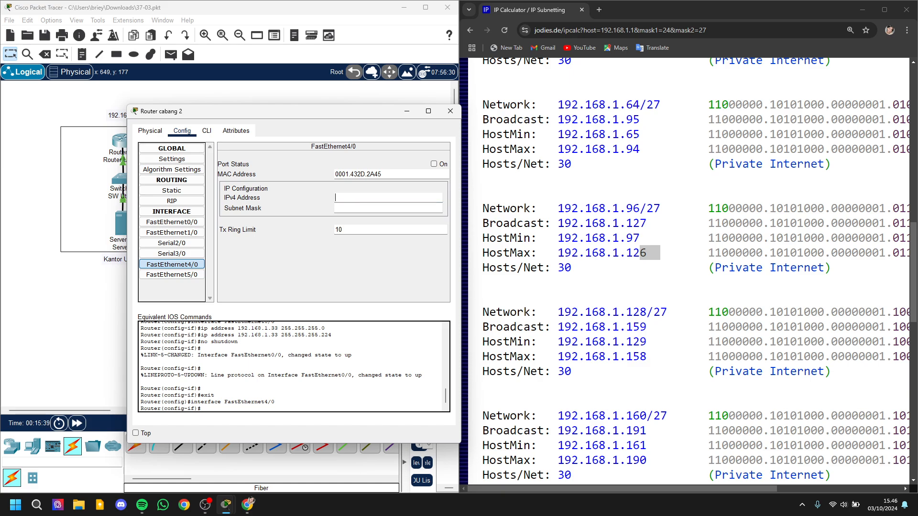
type("192.168.1.98")
key("Tab")
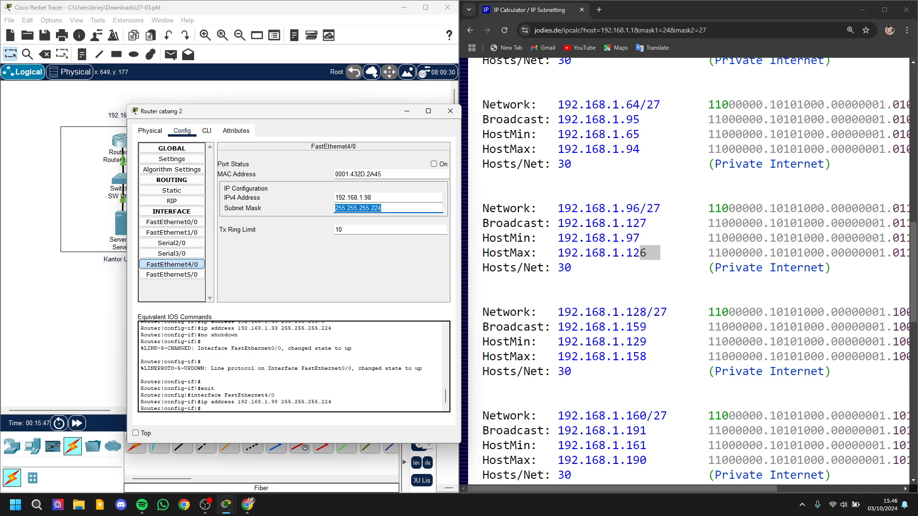
key("Tab")
left_click(434, 164)
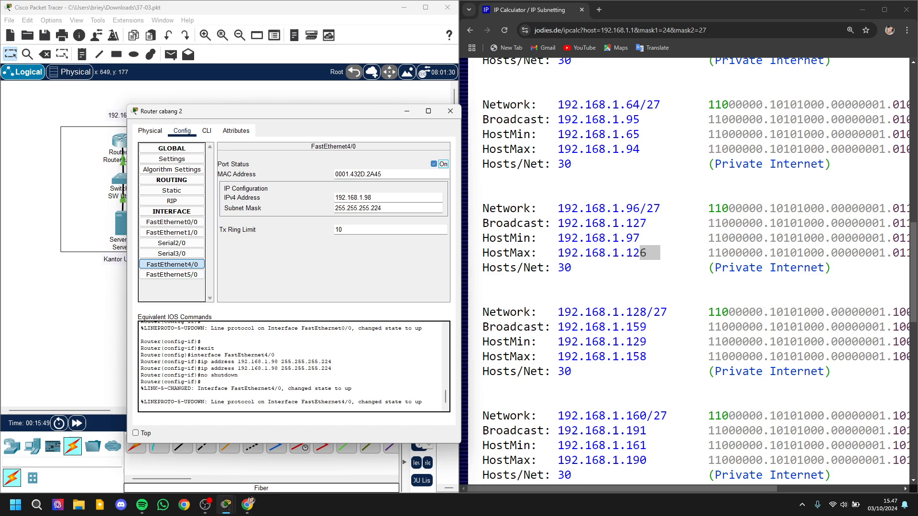
left_click(450, 110)
Step: Check the port status and IP configuration of Router Utama's FastEthernet4/0
left_click(123, 141)
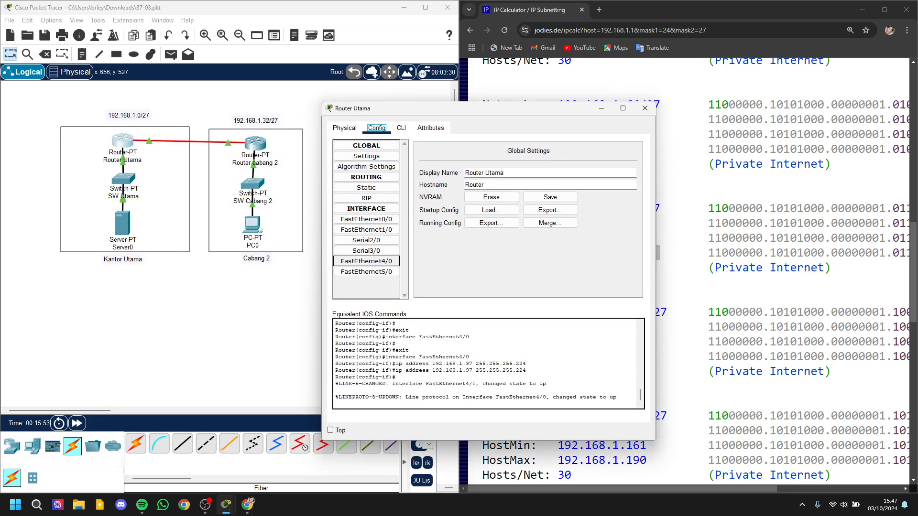
left_click(366, 262)
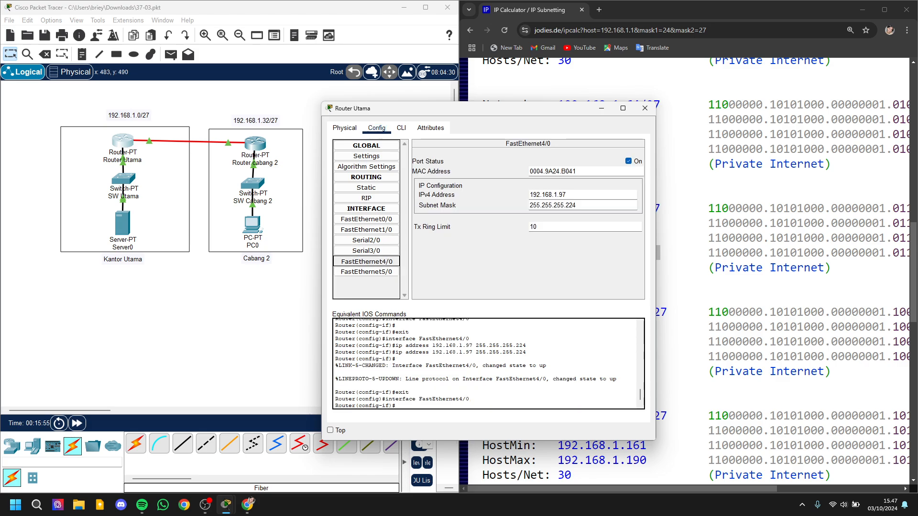
left_click(316, 297)
left_click(516, 261)
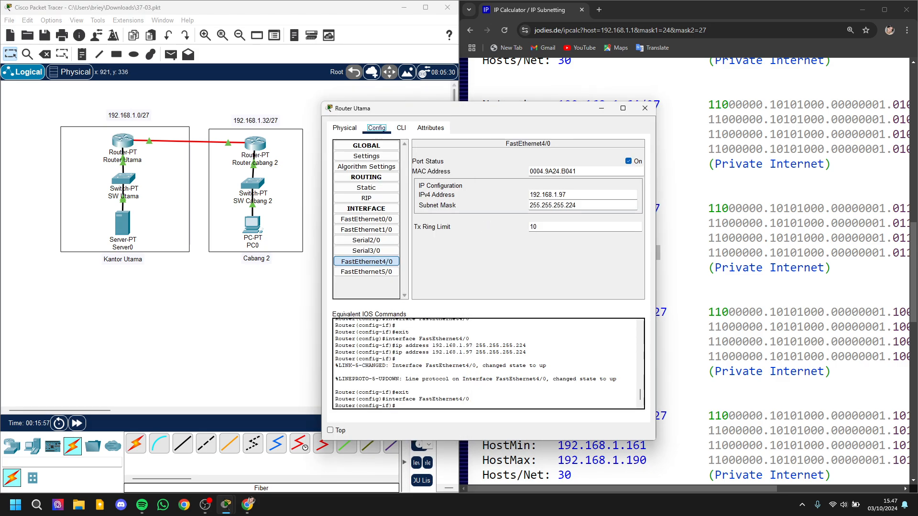
left_click(645, 109)
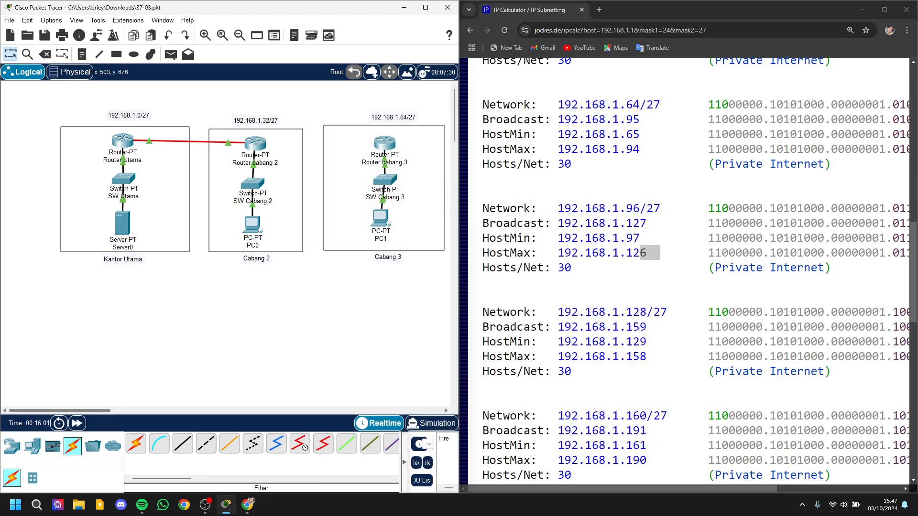
Step: Open the static routing settings of Router Utama
left_click(111, 139)
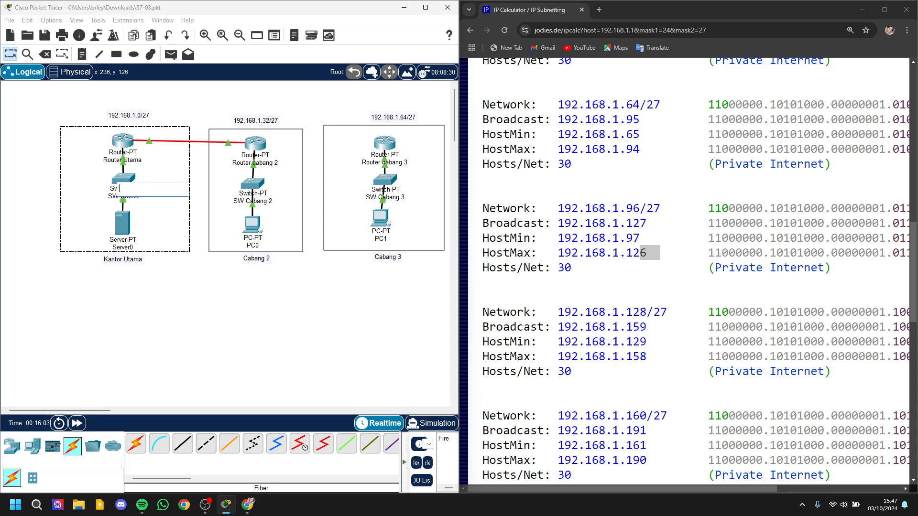
left_click(366, 188)
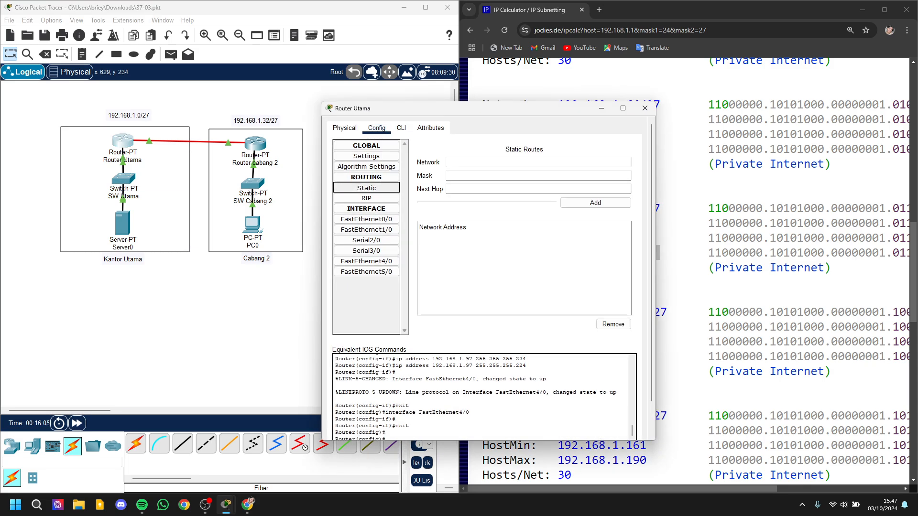
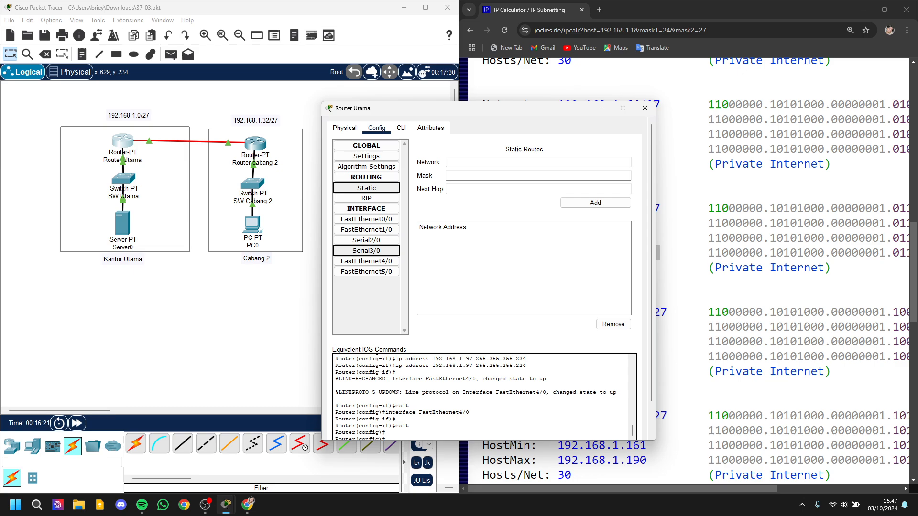
Step: Reopen the static routing settings of Router Utama, then put its window out of the way of the topology
left_click_drag(527, 109, 576, 165)
left_click(693, 164)
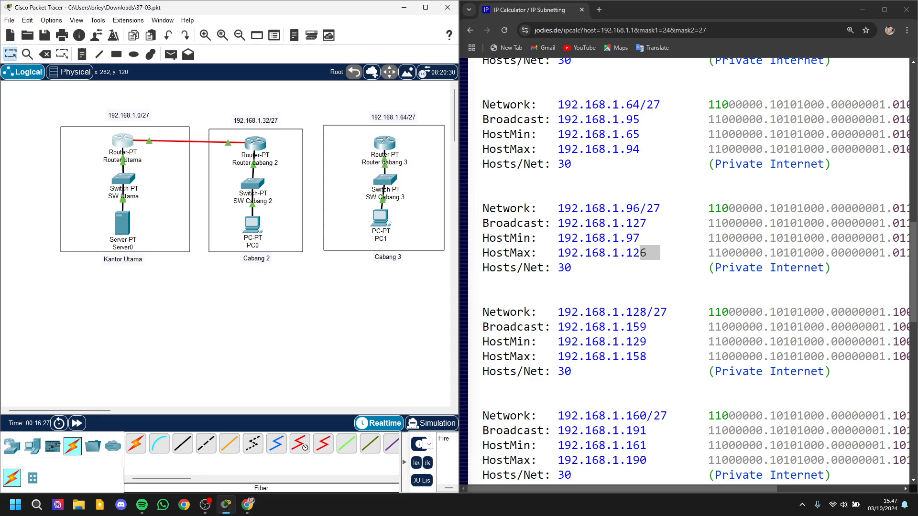
left_click(123, 140)
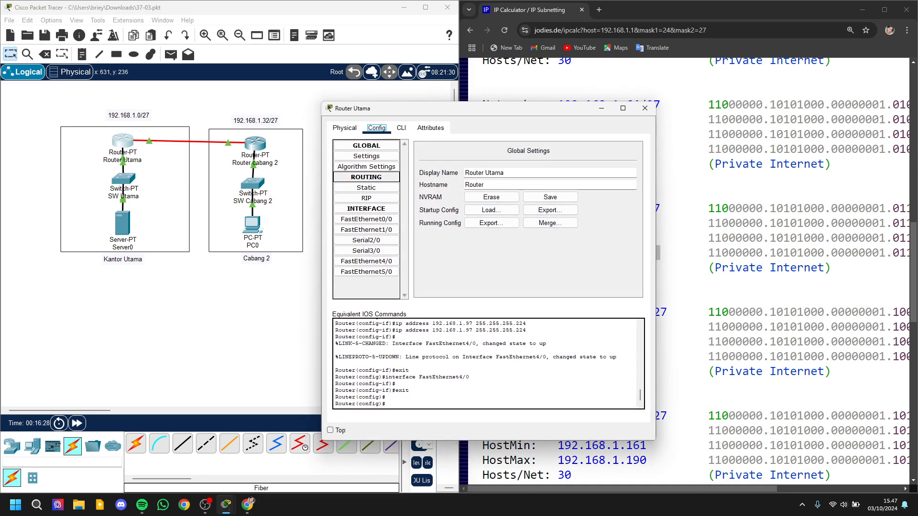
left_click(366, 187)
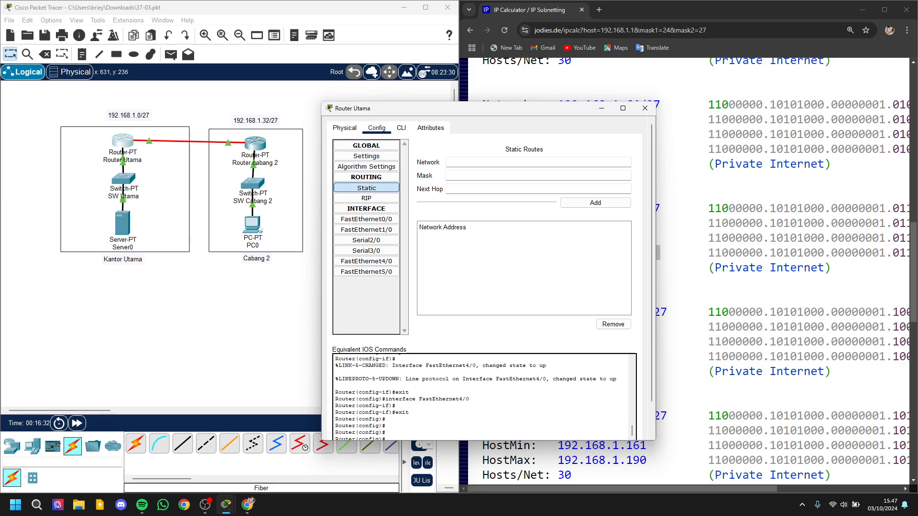
left_click(452, 162)
left_click_drag(471, 114, 363, 156)
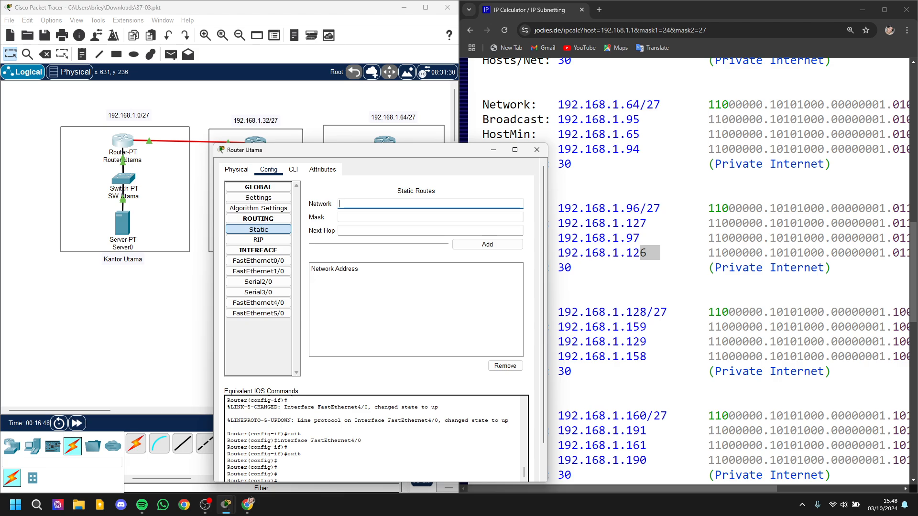
left_click(537, 150)
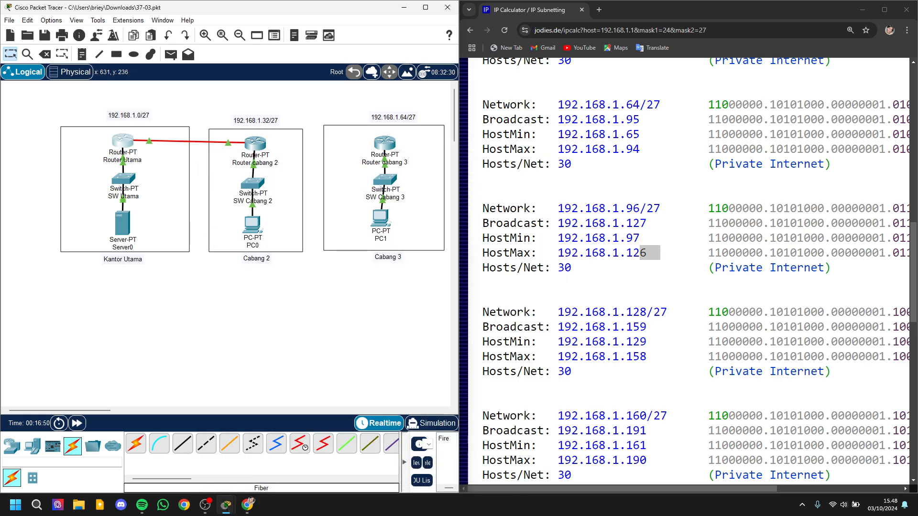
Step: Maximize the main workspace, enlarge the topology and bring Router Utama's static route form back up beside the Kantor Utama and Cabang 2 networks
left_click(425, 7)
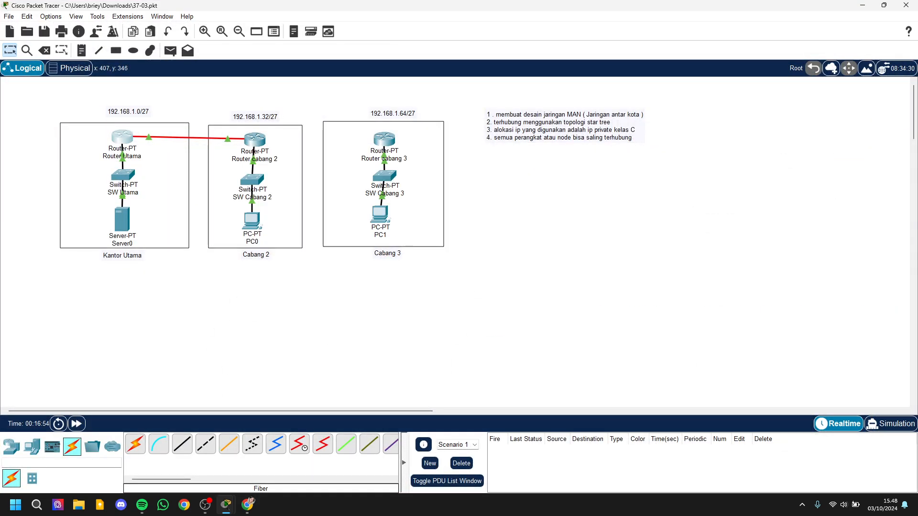
scroll(194, 158, "up", 1)
scroll(456, 241, "down", 1)
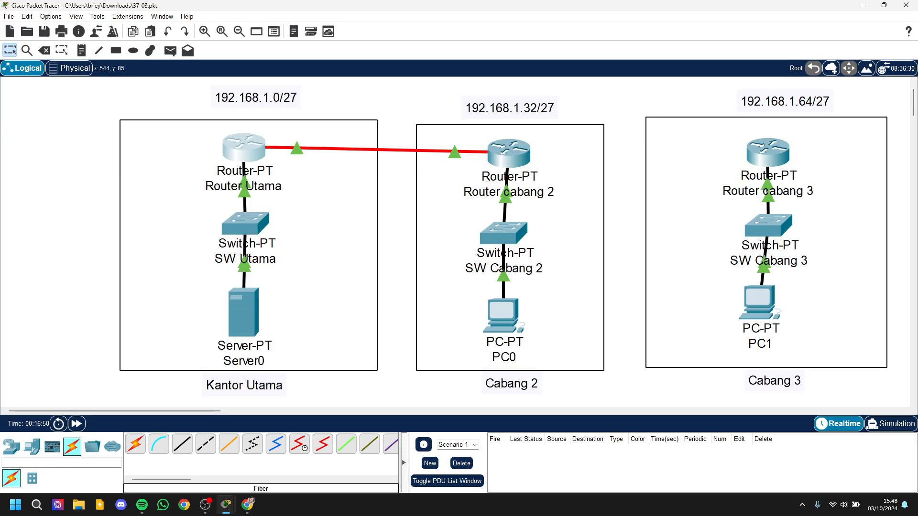
mouse_move(226, 505)
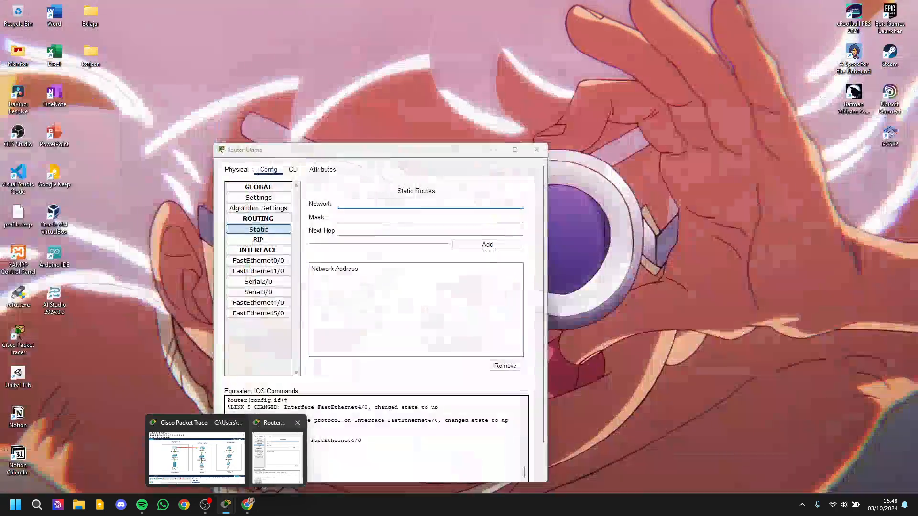
left_click(277, 457)
left_click_drag(439, 153, 797, 177)
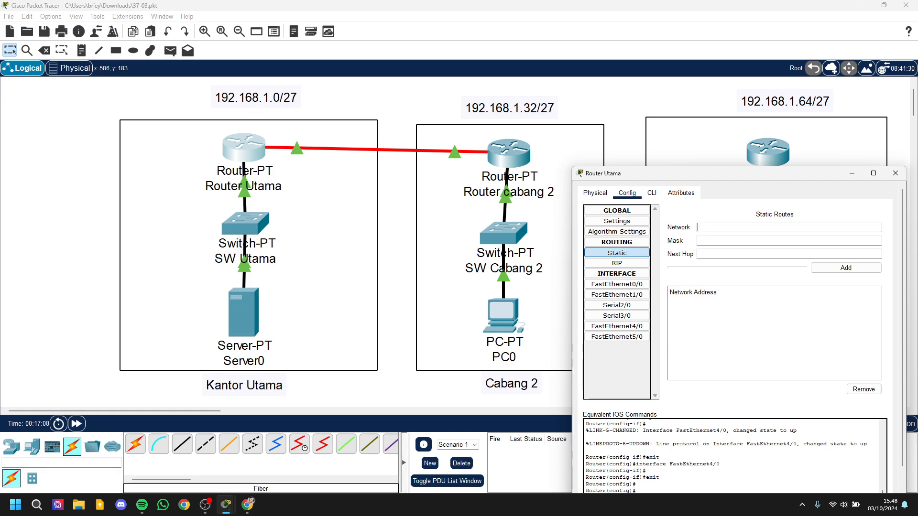
Step: Enter network 192.168.1.32 with mask 255.255.255.224 for a static route on Router Utama
type("192.168.1.32")
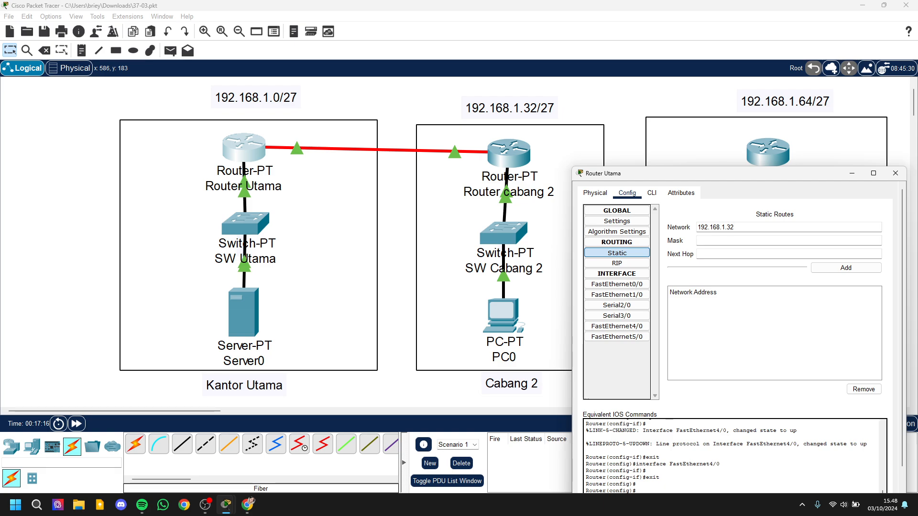
left_click(717, 241)
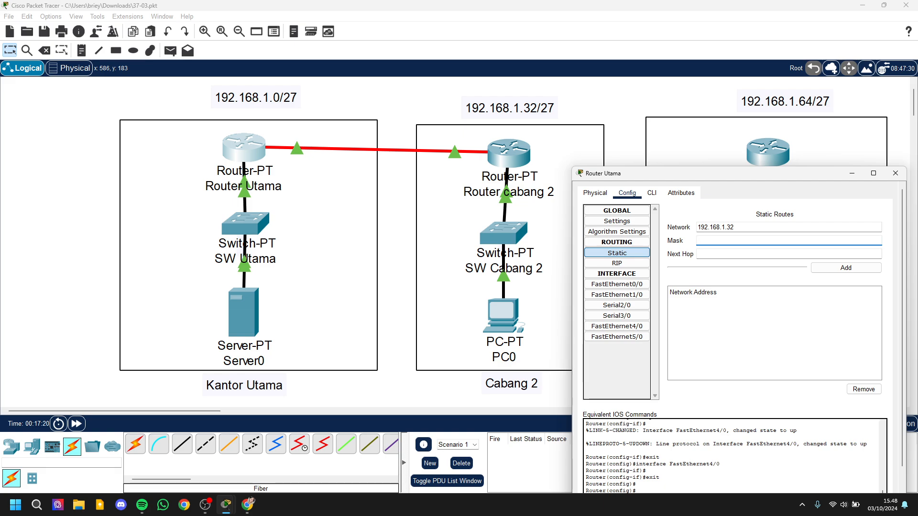
type("255.")
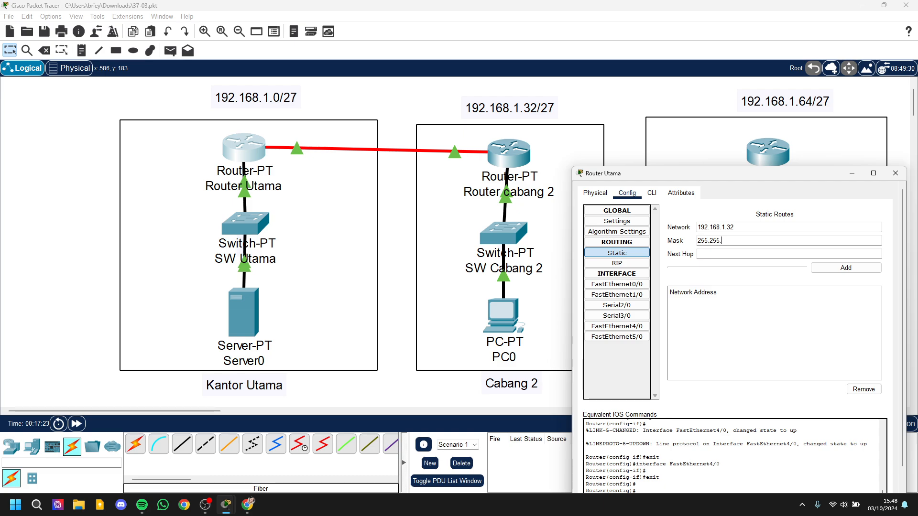
type("255.224")
key("Tab")
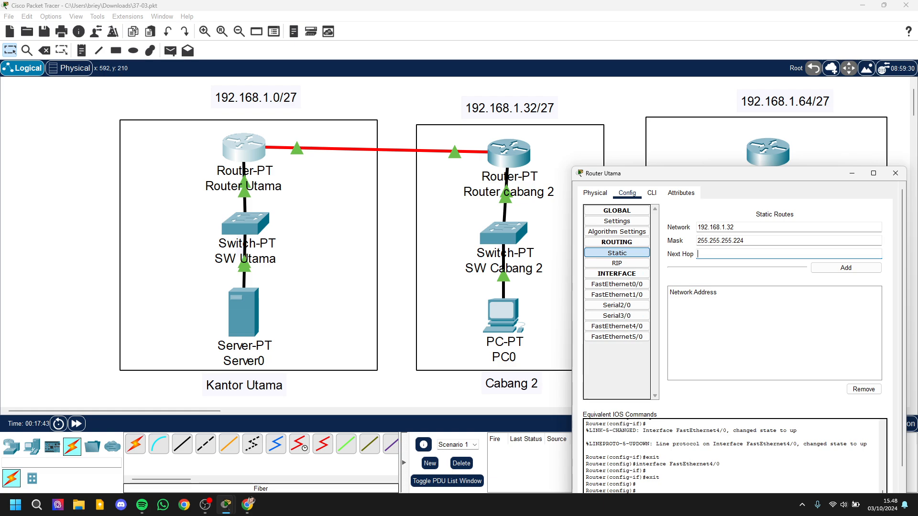
Step: Look up the IPv4 address of Router cabang 2's FastEthernet4/0 and return to Router Utama's static route form
left_click(852, 173)
left_click(509, 154)
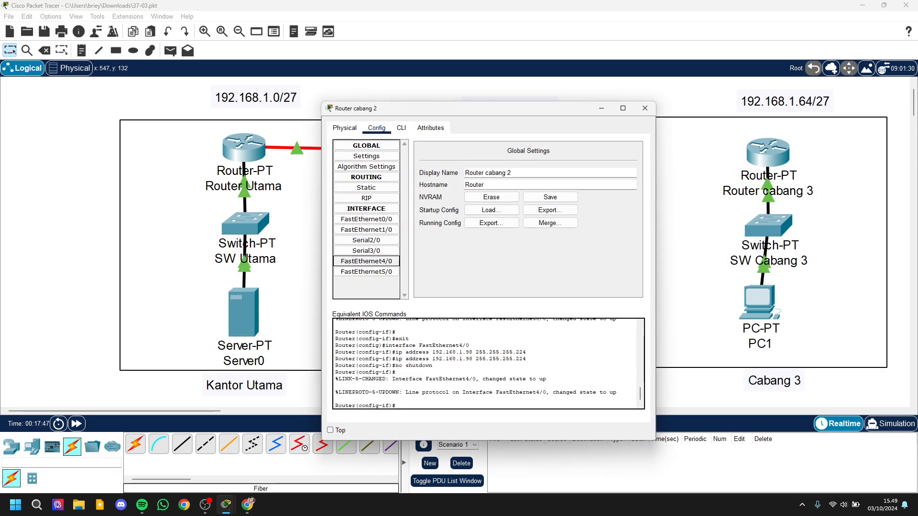
left_click(367, 261)
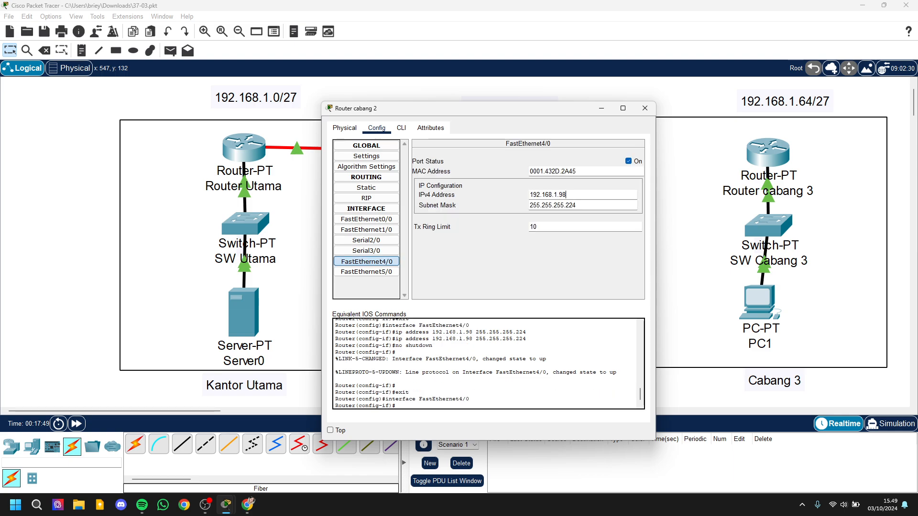
left_click_drag(567, 195, 532, 195)
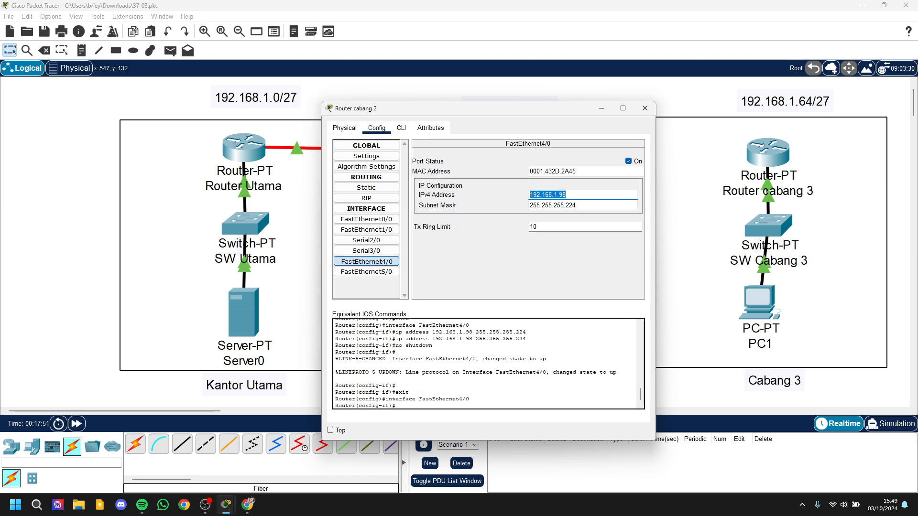
left_click(601, 108)
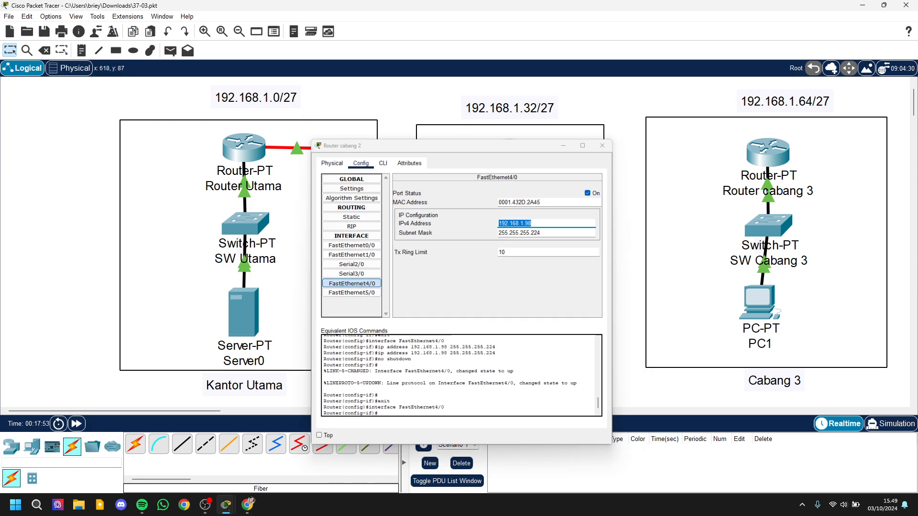
mouse_move(226, 504)
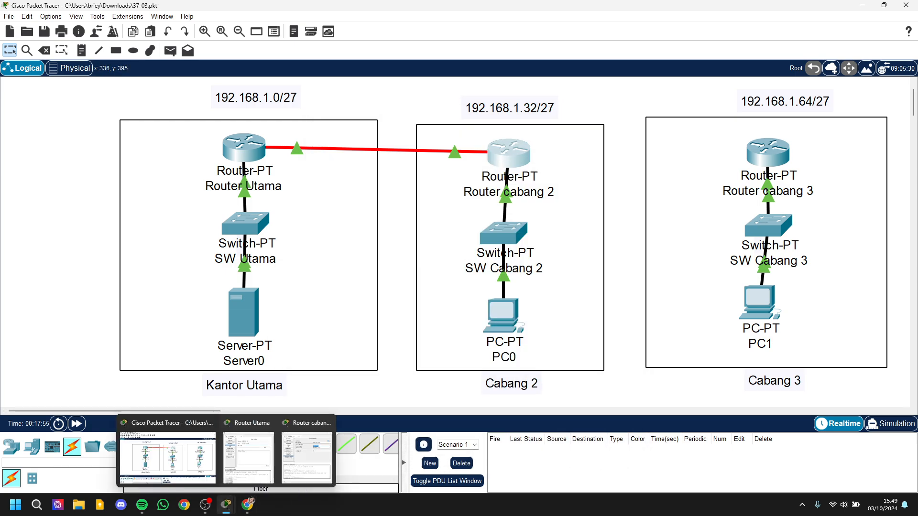
left_click(249, 451)
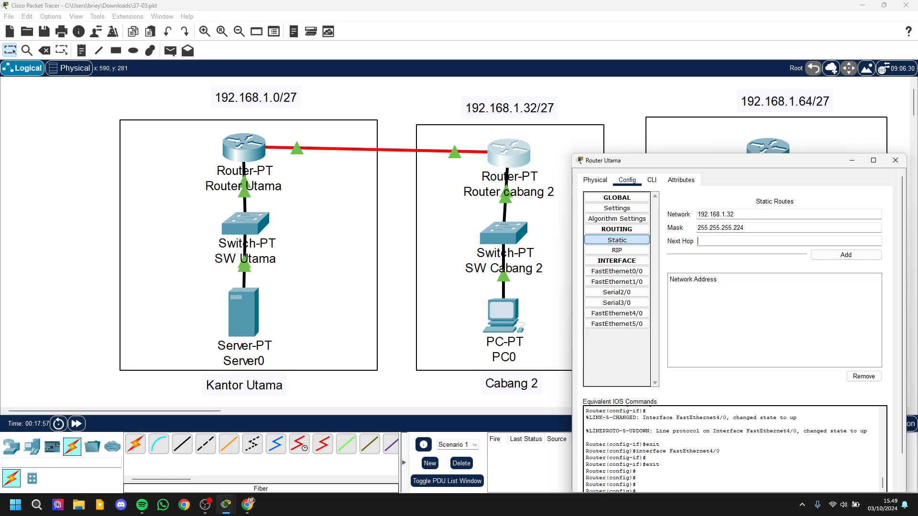
Step: Set the next hop to 192.168.1.98, add the static route and close Router Utama's window
type("192.168.1.98")
key("Tab")
key("Return")
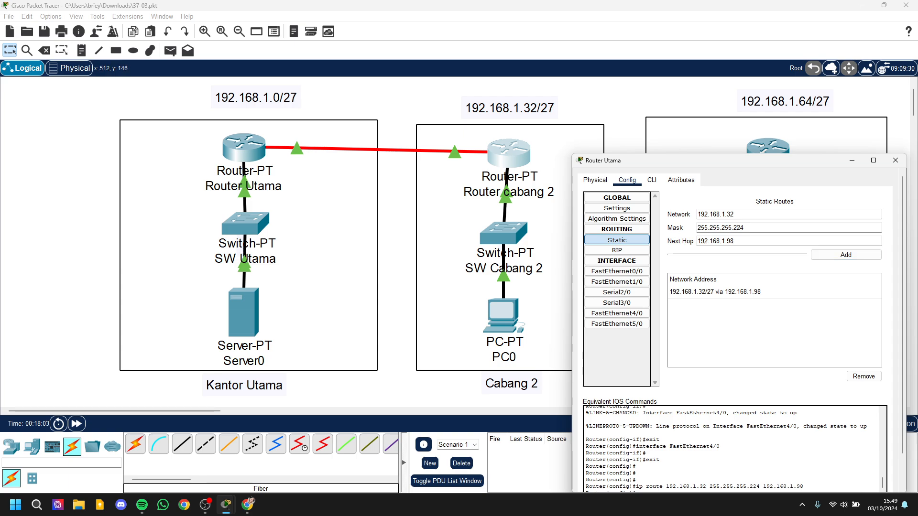
left_click(895, 161)
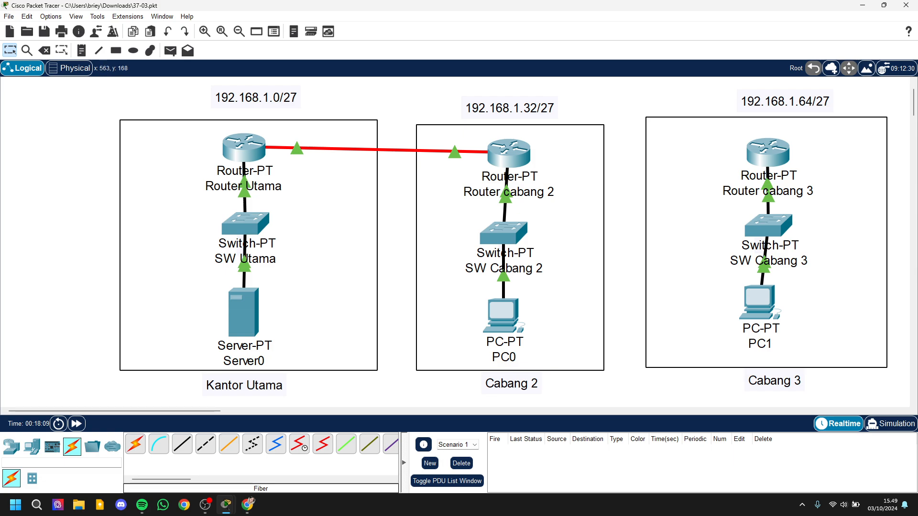
Step: Enter network 192.168.1.0 with mask 255.255.255.224 for a static route on Router cabang 2
left_click(508, 152)
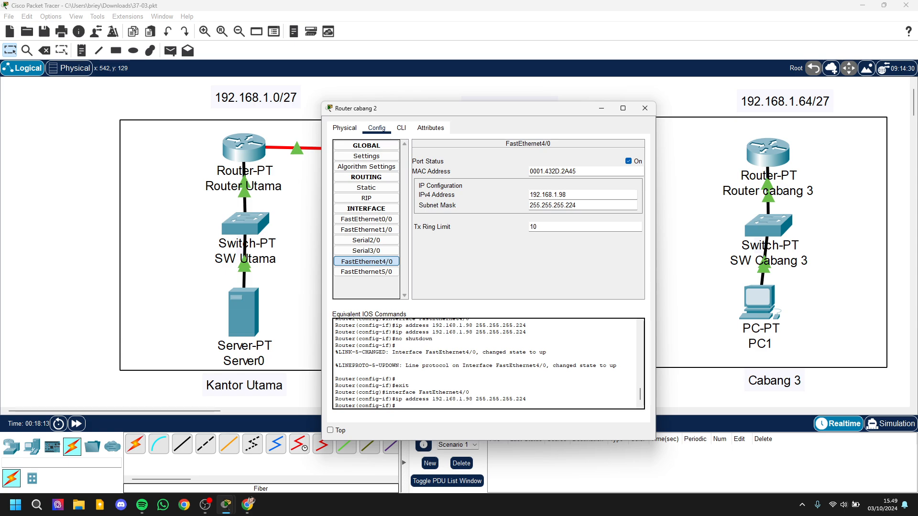
left_click(366, 188)
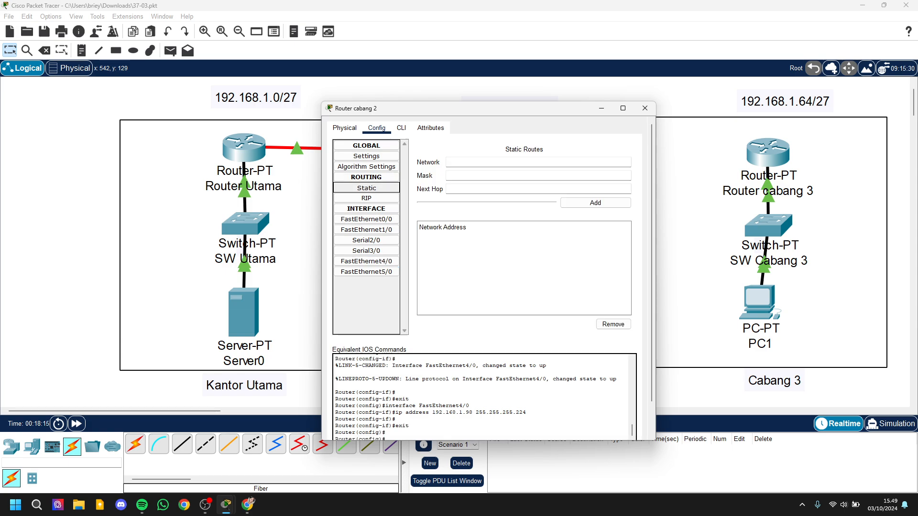
left_click(497, 163)
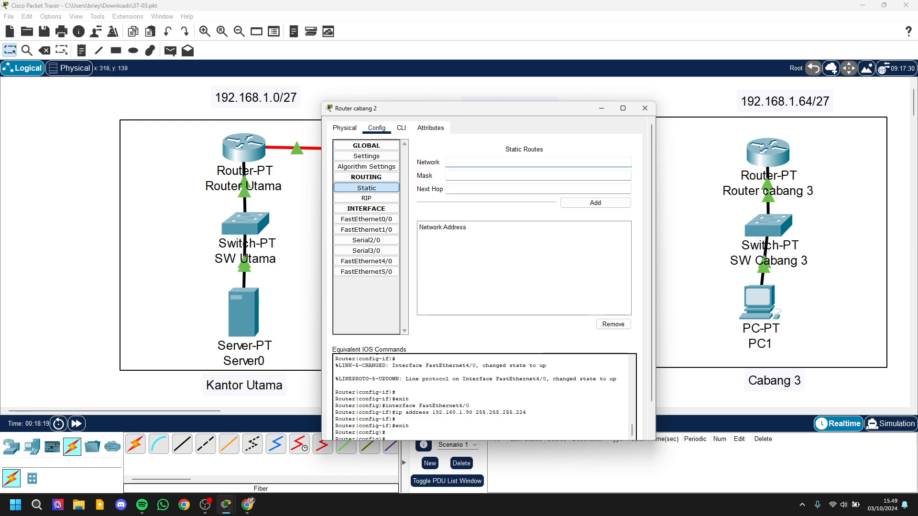
type("192.1")
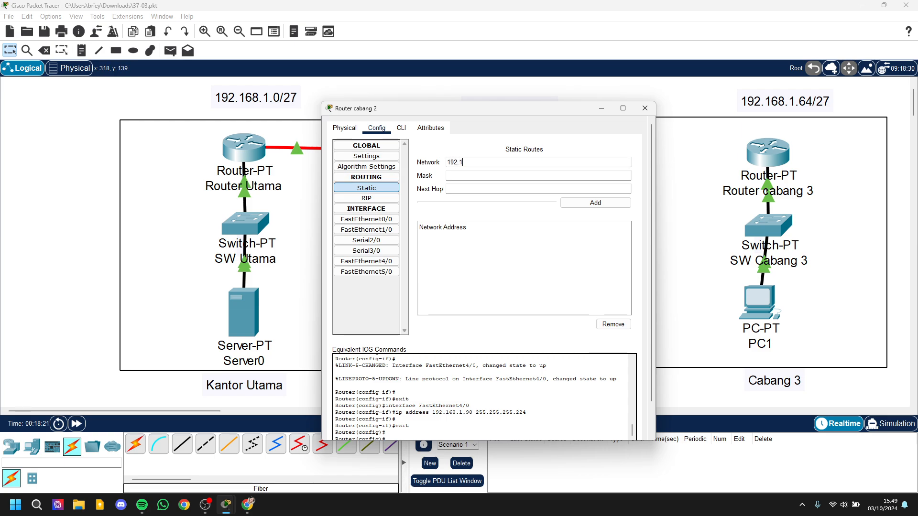
type("68.1.0")
key("Tab")
type("2")
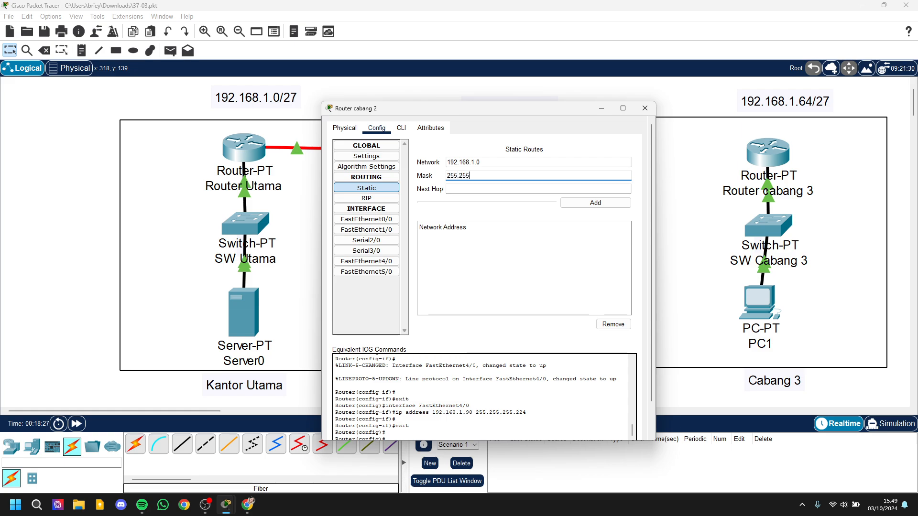
type("55.255.255.224")
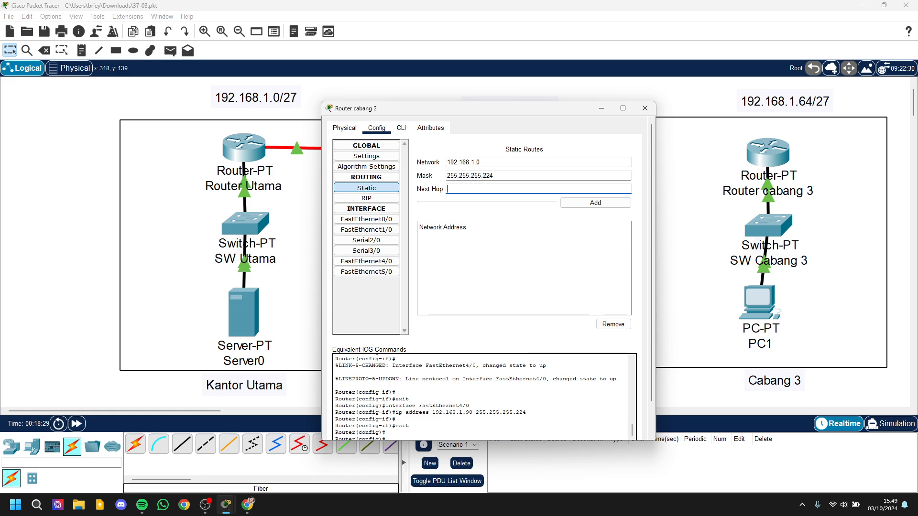
key("Tab")
Step: Set the next hop to 192.168.1.97, add the static route and close Router cabang 2's window
left_click_drag(445, 109, 523, 111)
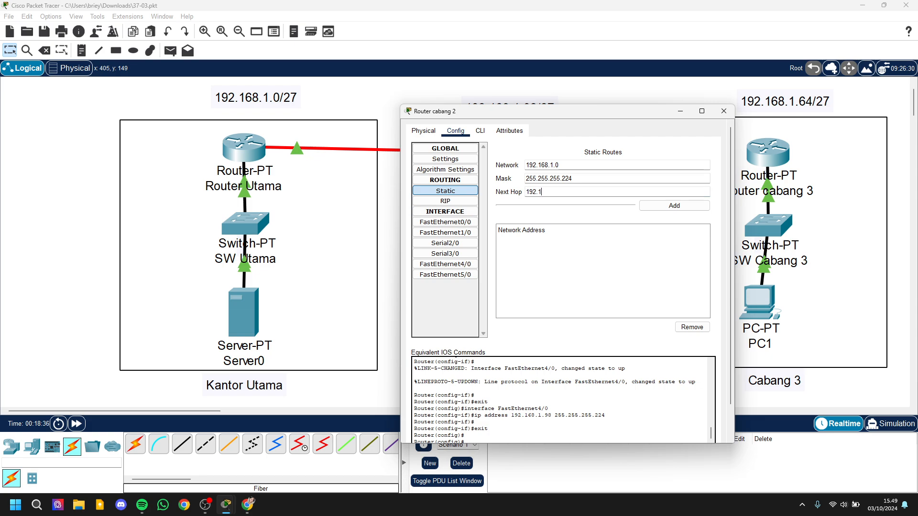
type("68")
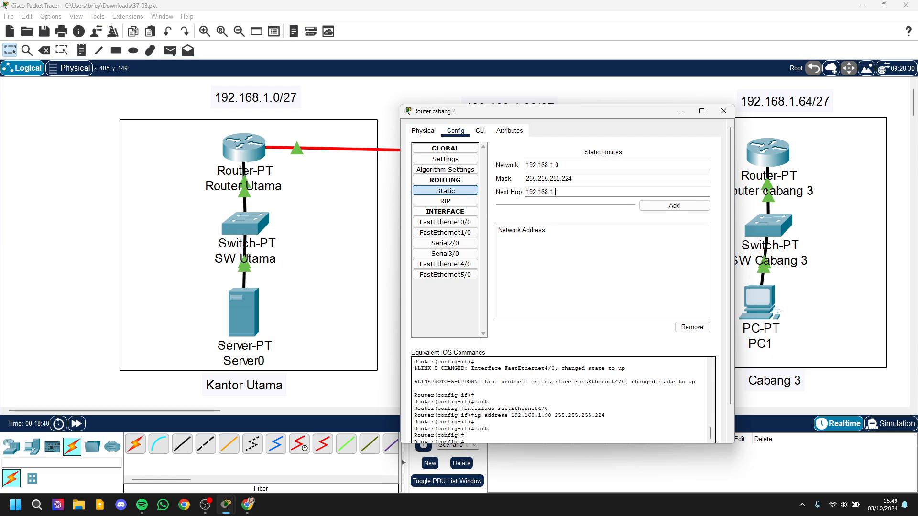
type(".1.97")
left_click(675, 206)
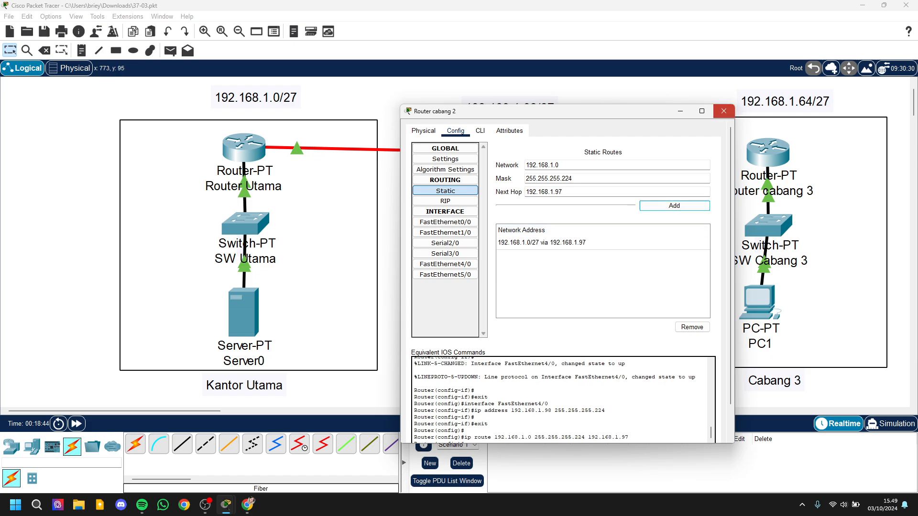
left_click(723, 110)
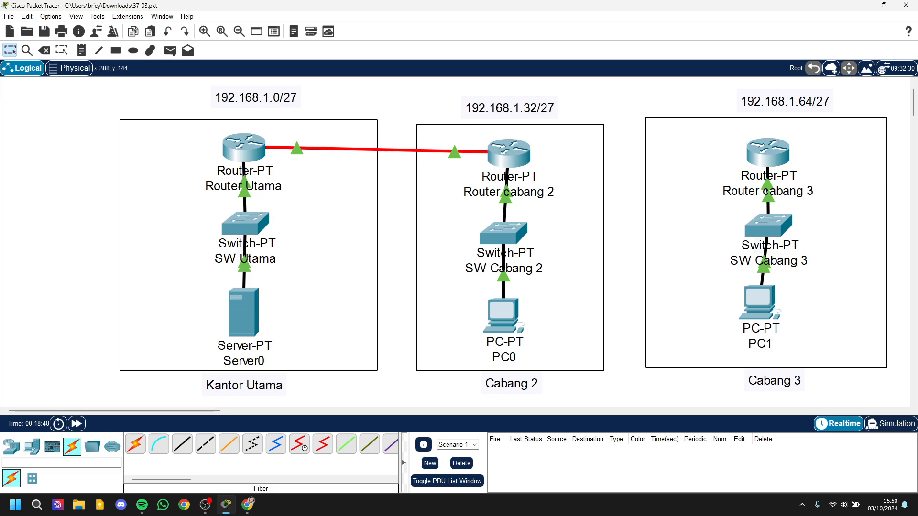
Step: Create a simple PDU from Server0 to PC0 in simulation mode and play the simulation
key("shift+s")
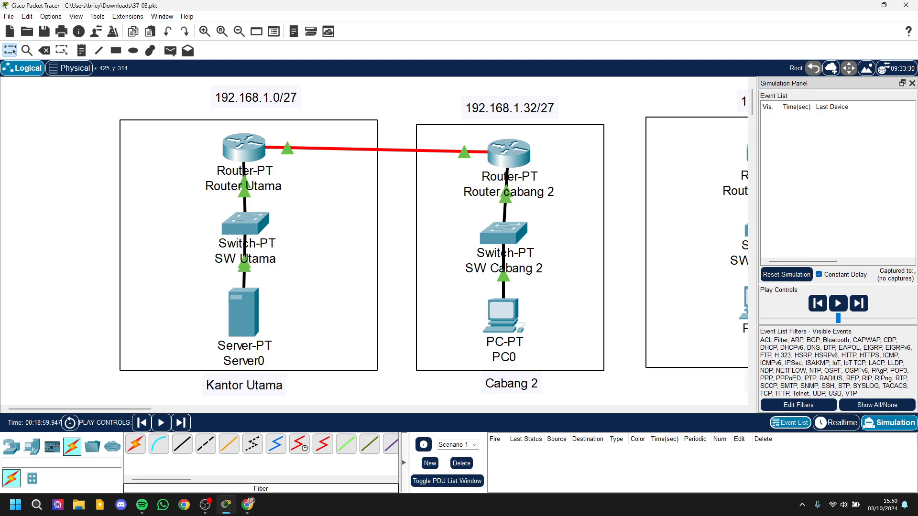
left_click(170, 50)
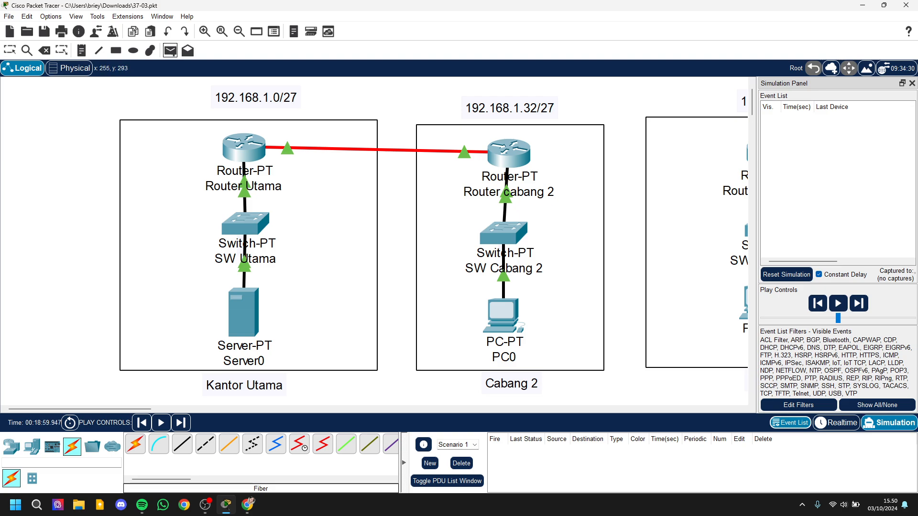
left_click(501, 315)
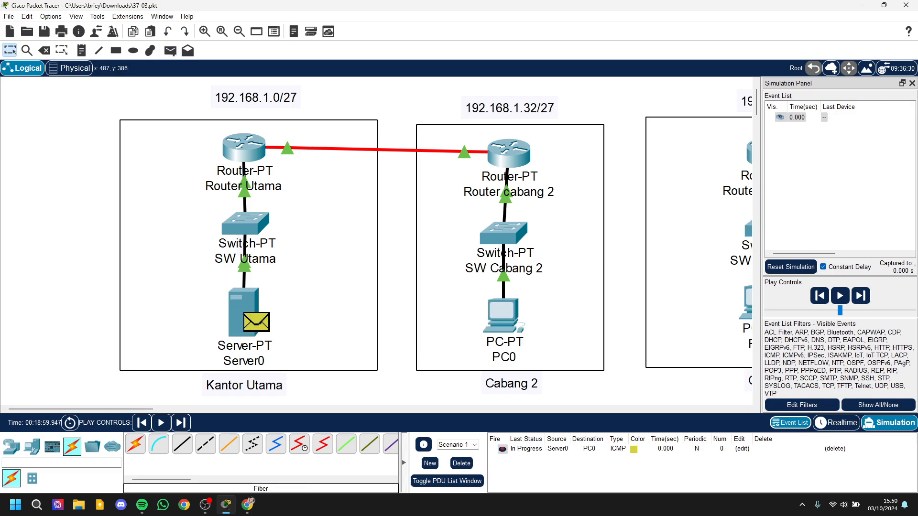
left_click(840, 296)
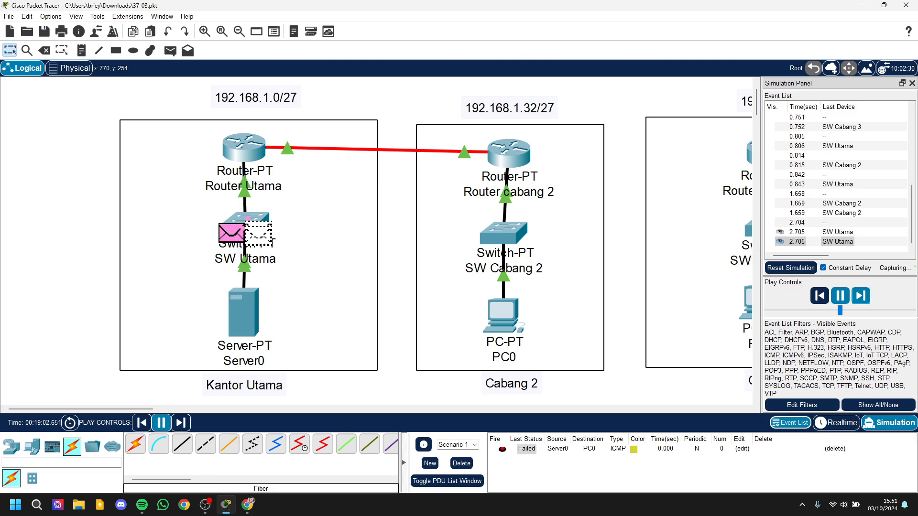
Step: Delete the current PDU scenario and send a simple PDU from Server0 to PC0 in Realtime mode
left_click(461, 464)
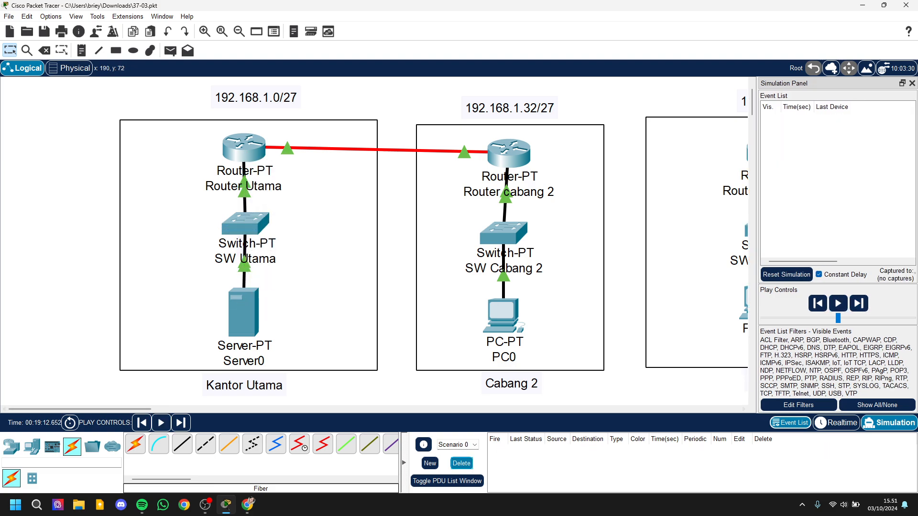
key("p")
left_click(836, 423)
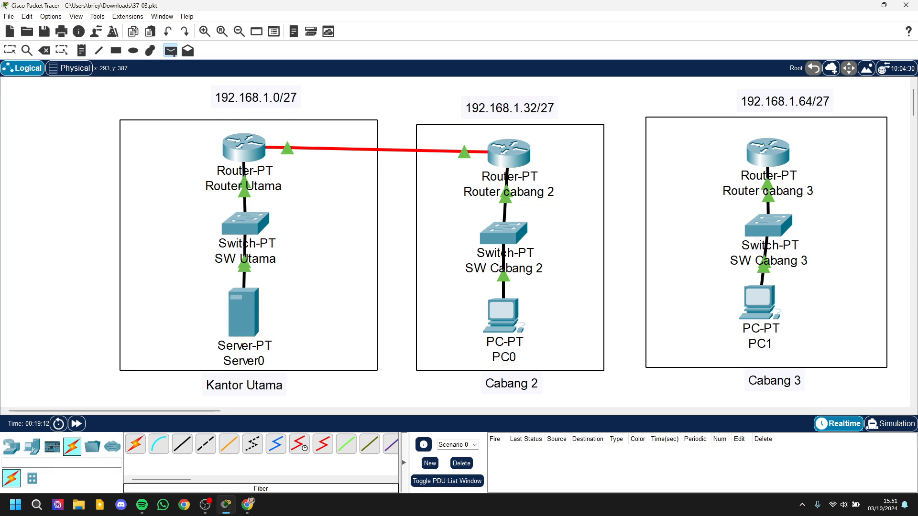
left_click(243, 312)
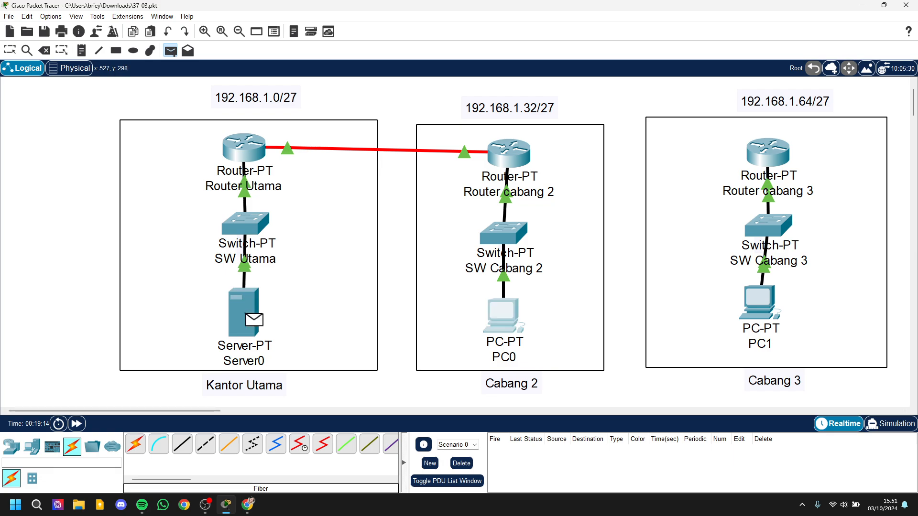
left_click(502, 315)
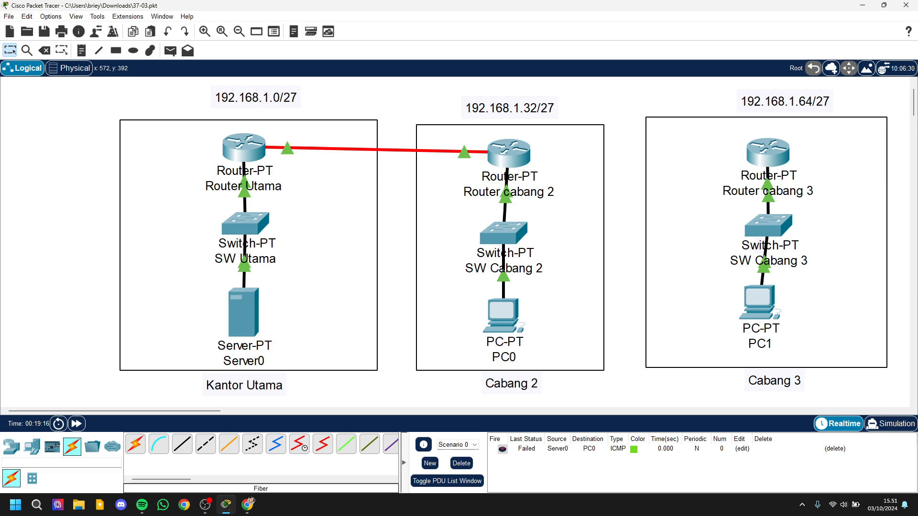
Step: Send a simple PDU from Server0 to Router cabang 2 and another from Server0 to PC0
left_click(170, 50)
left_click(244, 312)
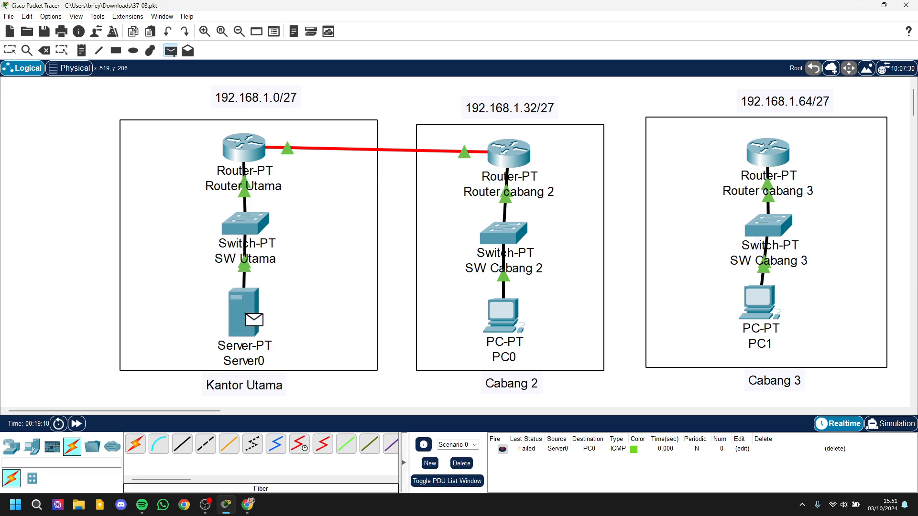
left_click(508, 152)
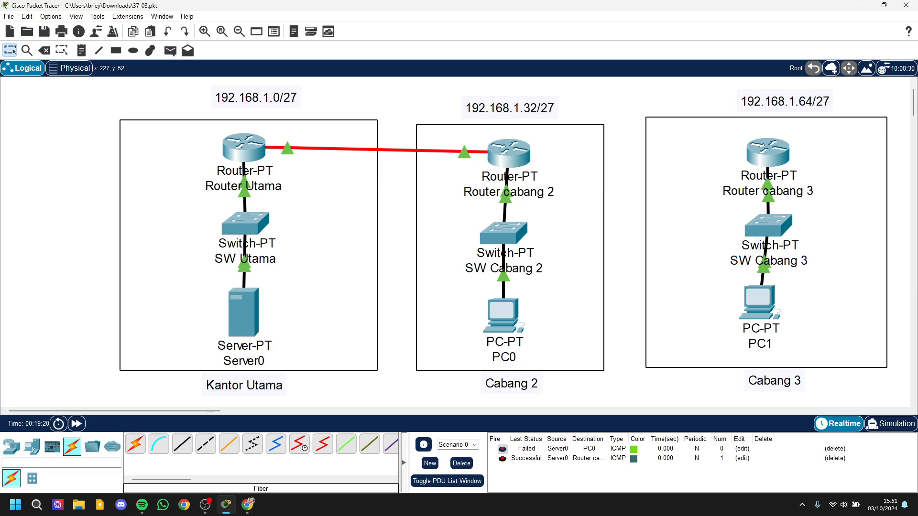
left_click(170, 50)
left_click(503, 315)
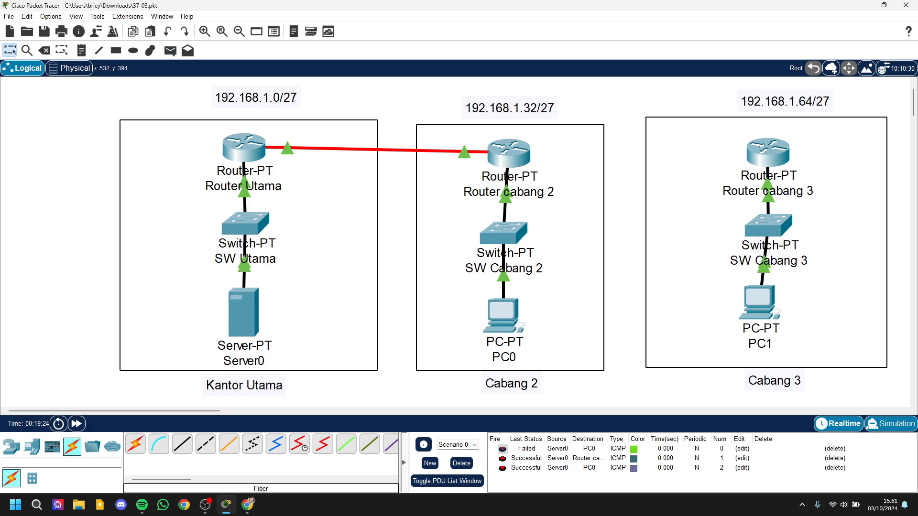
Step: Play one fresh simple PDU from Server0 to PC0 in Simulation mode and clear the scenario
left_click(890, 424)
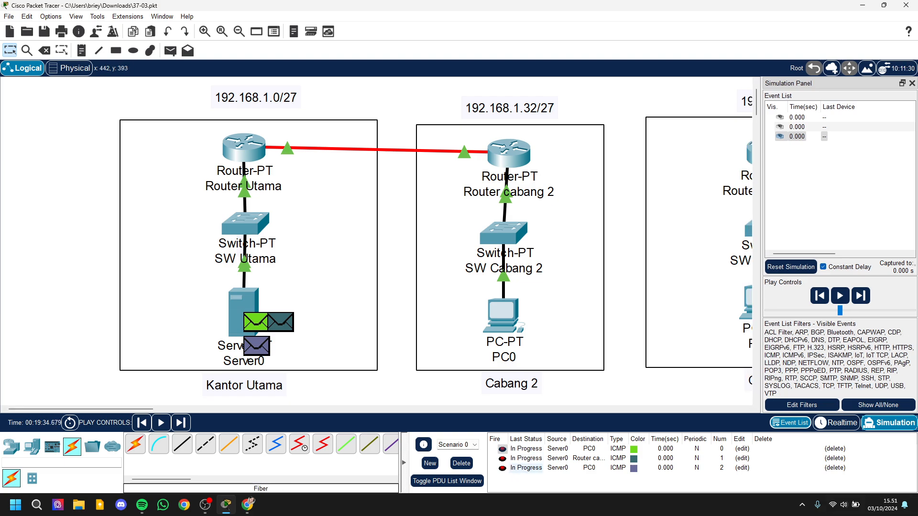
left_click(461, 464)
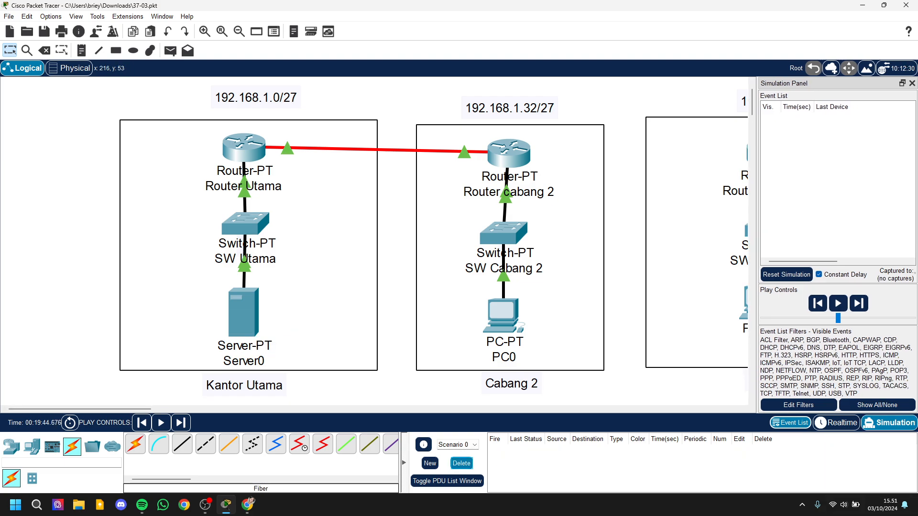
left_click(171, 50)
left_click(505, 316)
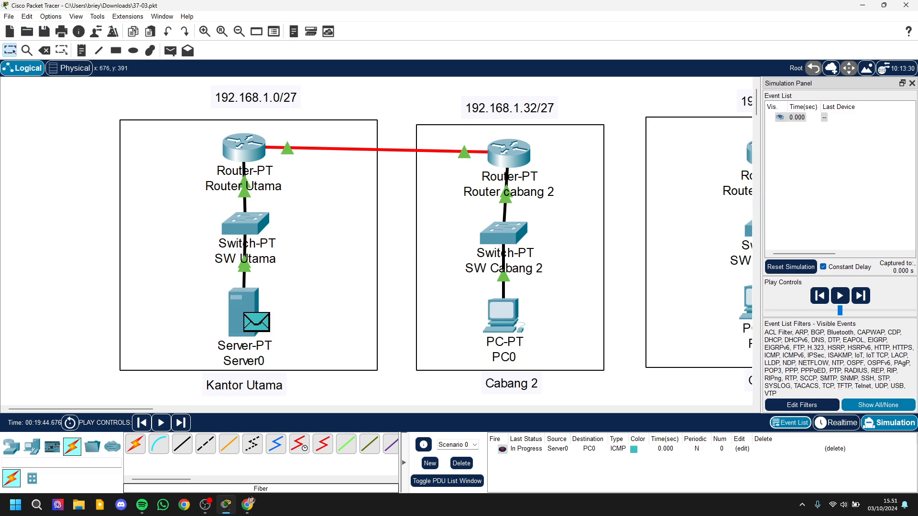
left_click(840, 297)
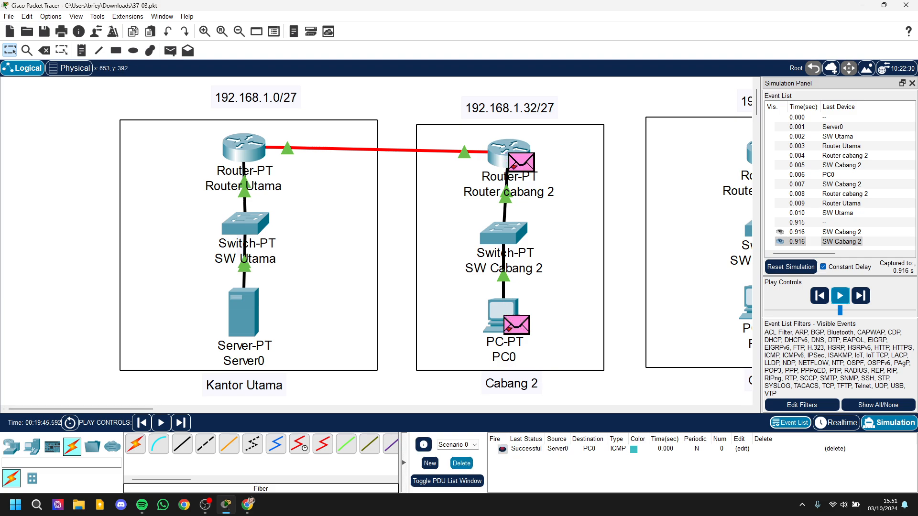
left_click(461, 463)
left_click(912, 83)
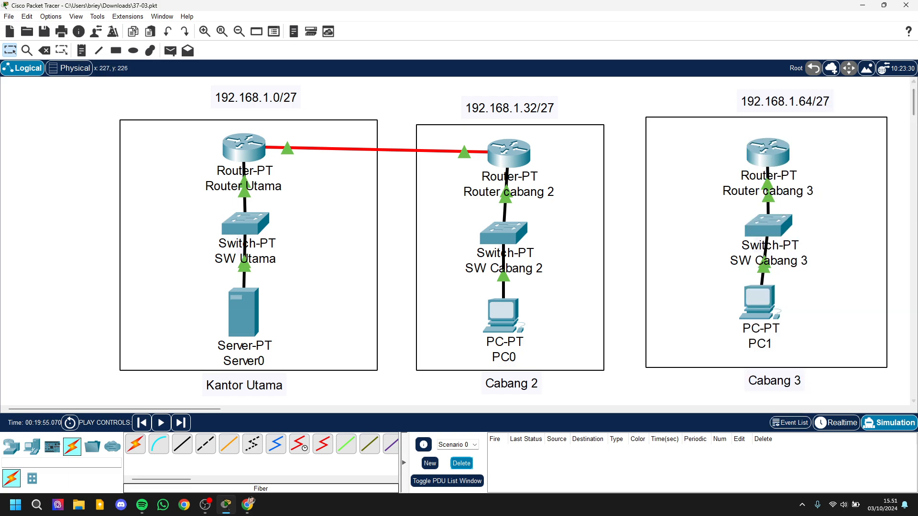
scroll(459, 239, "up", 1)
scroll(459, 239, "down", 2)
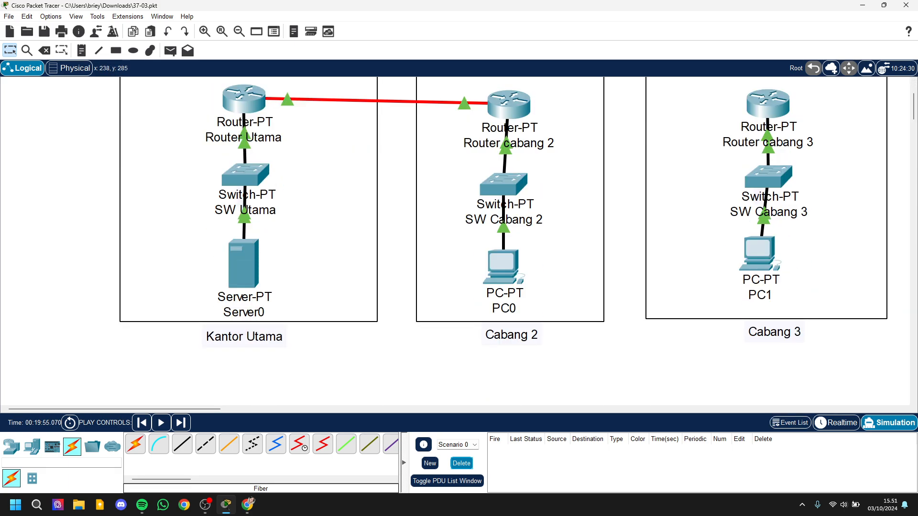
scroll(459, 239, "up", 3)
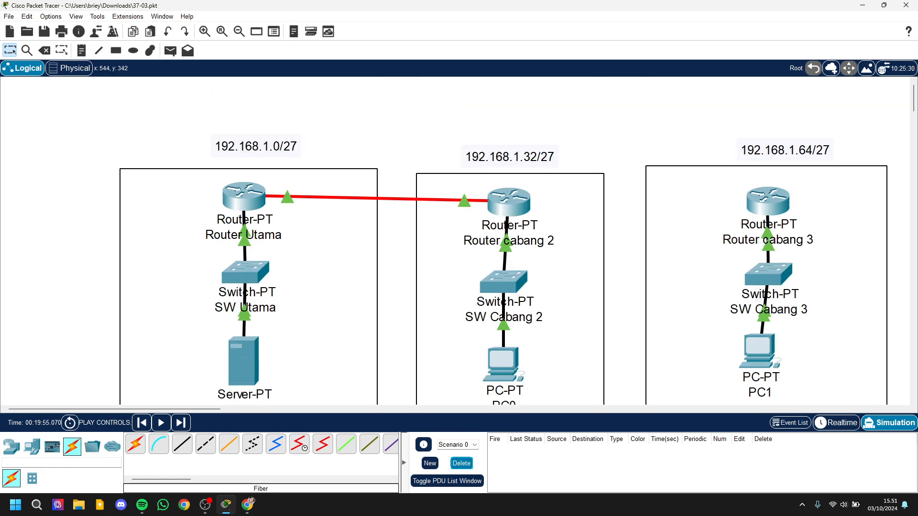
scroll(459, 239, "down", 3)
scroll(459, 239, "up", 3)
scroll(459, 239, "down", 3)
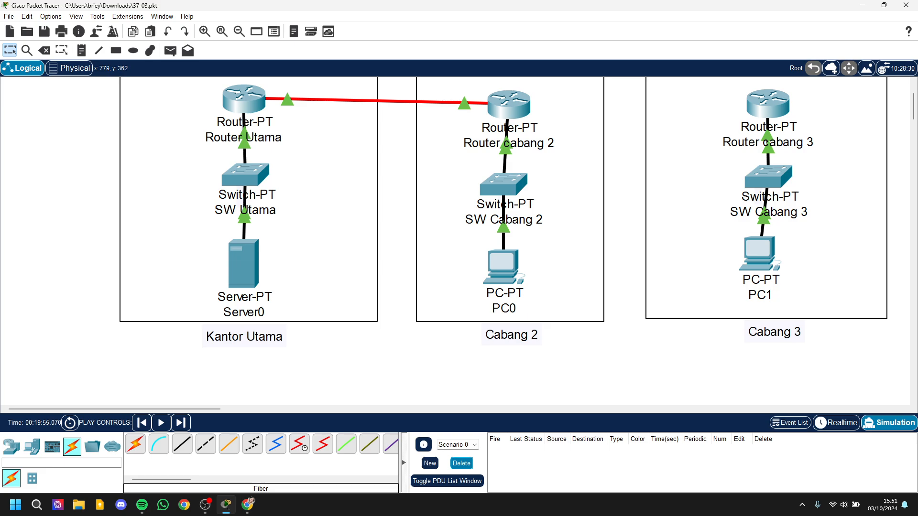
left_click(205, 505)
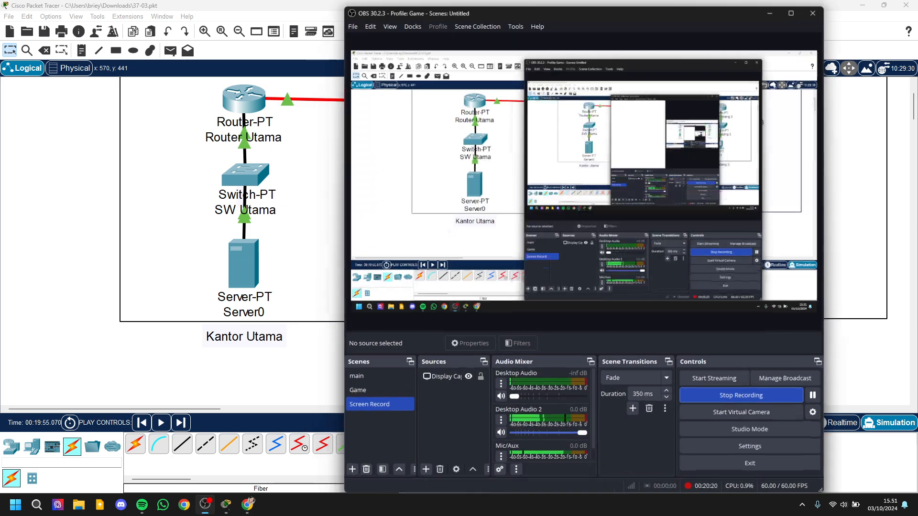
left_click(205, 505)
scroll(455, 241, "up", 3)
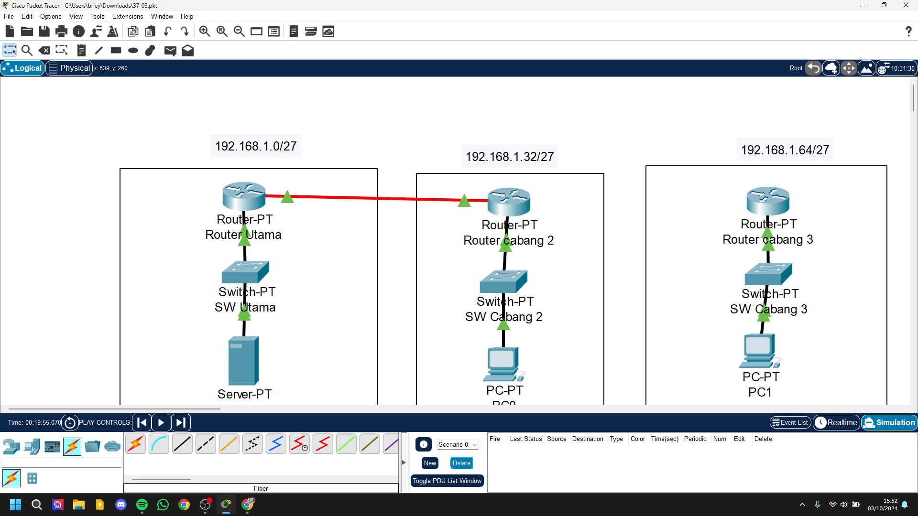
scroll(455, 242, "down", 3)
scroll(504, 233, "up", 1)
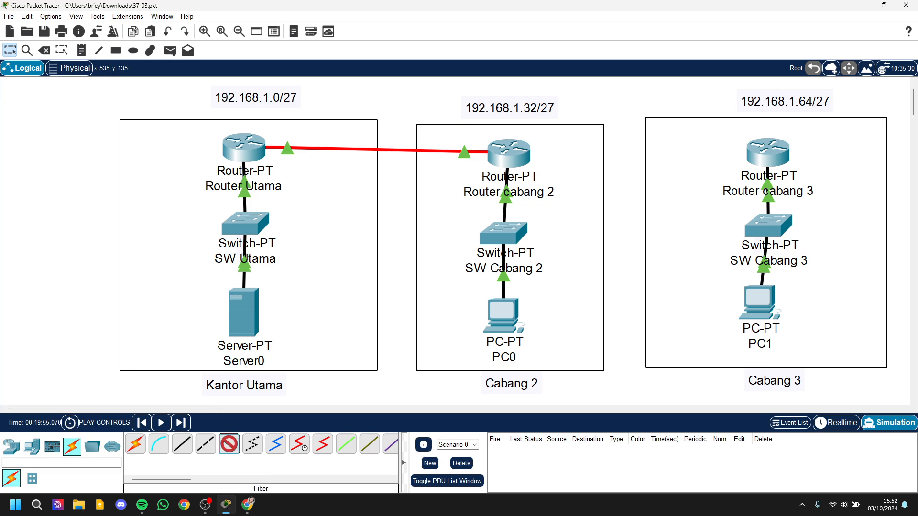
Step: Connect Router cabang 2's FastEthernet5/0 to Router cabang 3's FastEthernet5/0 with a fiber cable
left_click(509, 154)
left_click(545, 213)
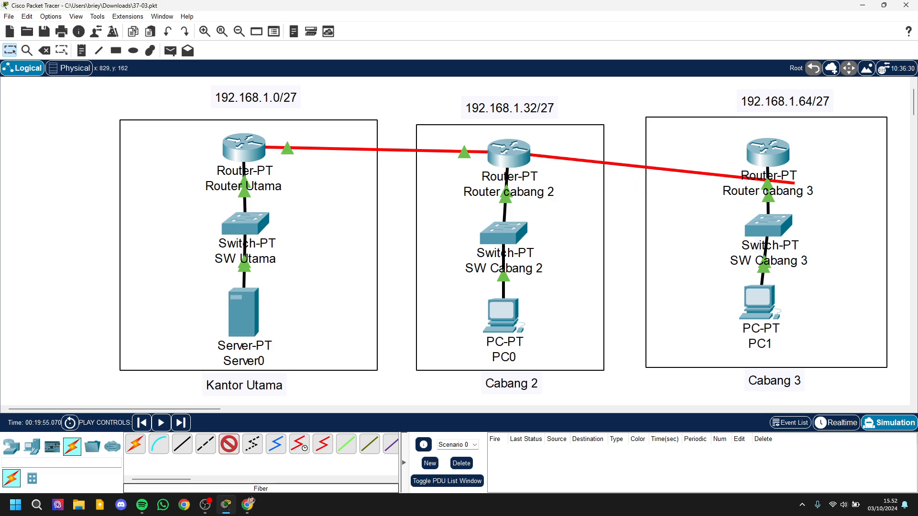
left_click(768, 153)
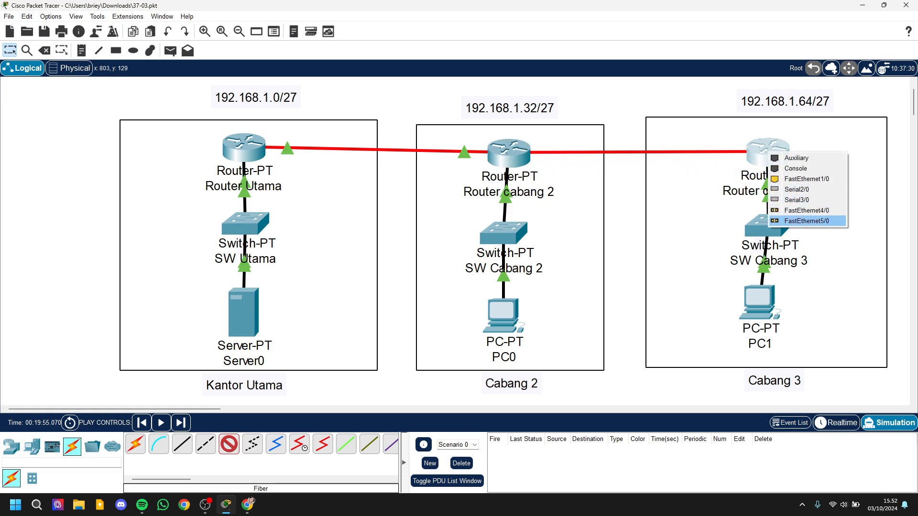
left_click(807, 221)
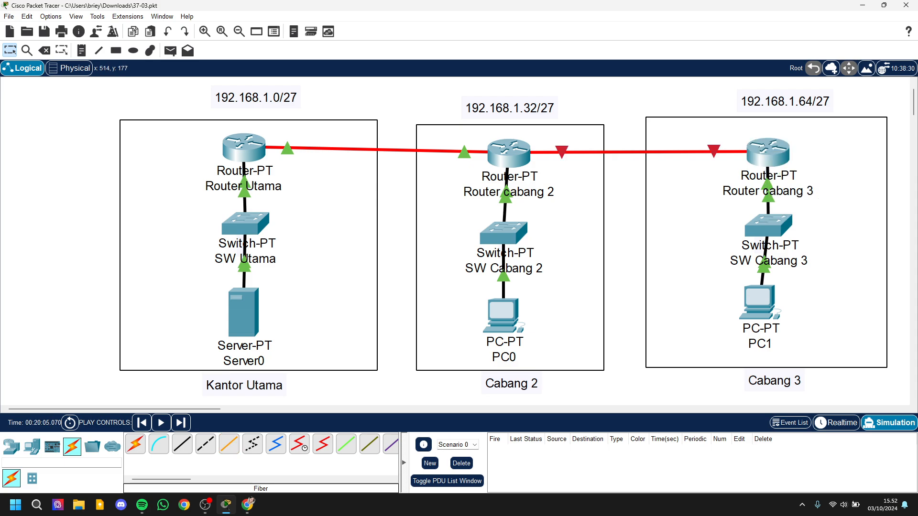
Step: Open the FastEthernet5/0 interface settings of Router cabang 2
scroll(504, 261, "up", 1)
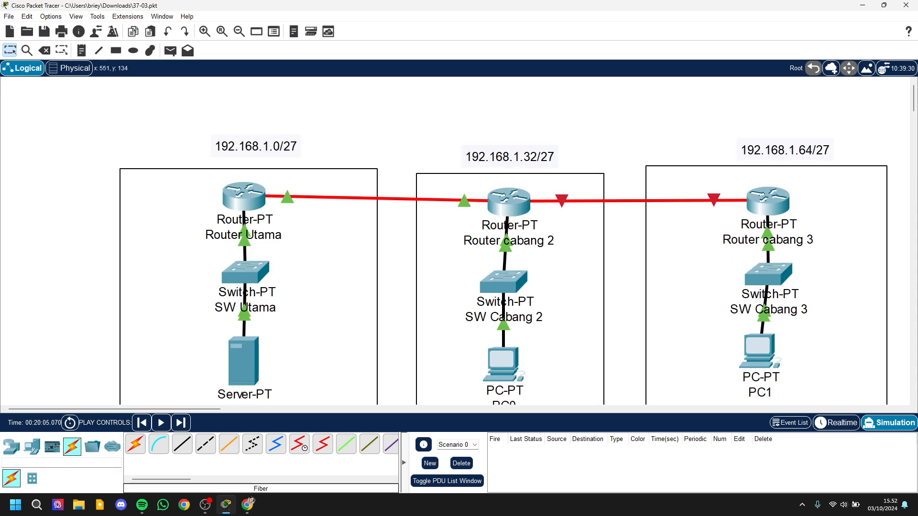
left_click(509, 201)
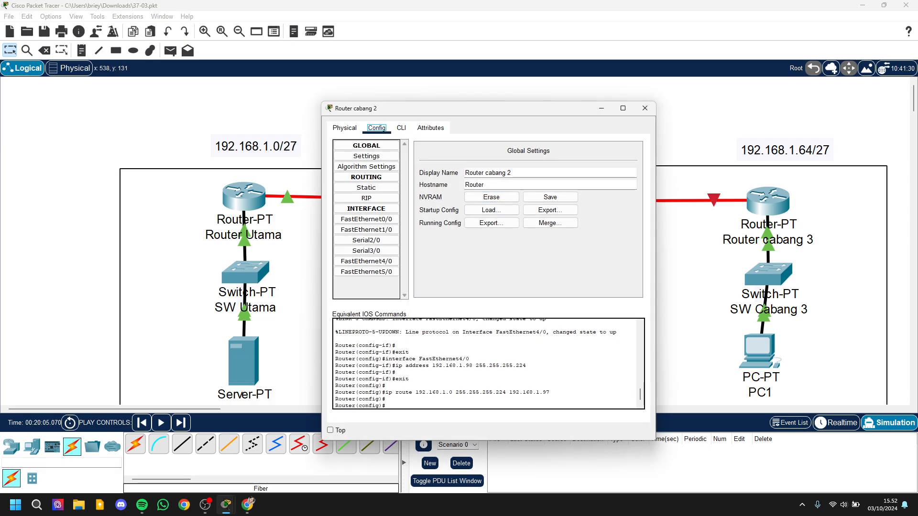
left_click(366, 271)
left_click(564, 205)
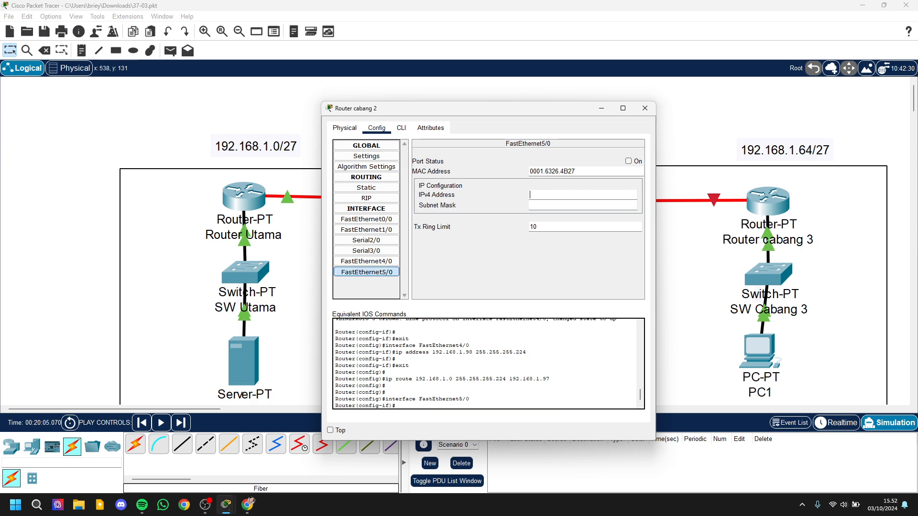
Step: Switch to the IP calculator in the browser and examine the host range of subnet 192.168.1.128/27
left_click(248, 504)
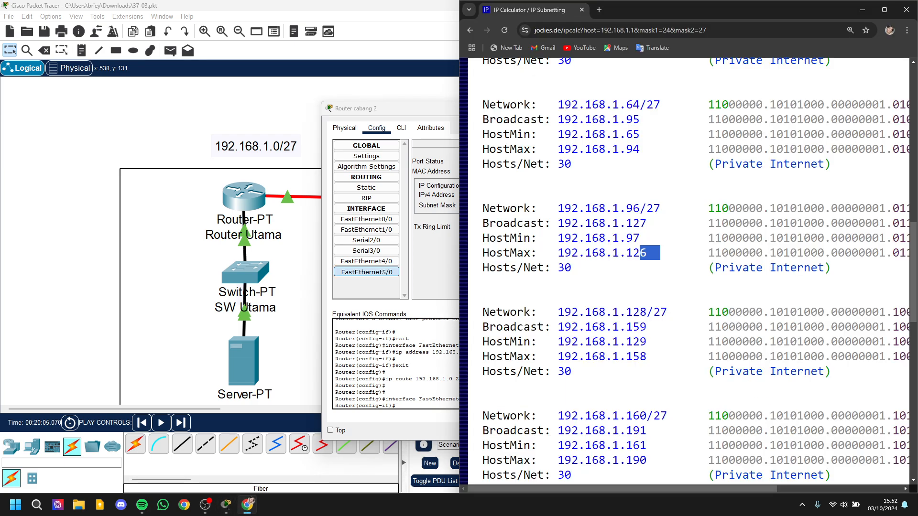
mouse_move(226, 504)
left_click(297, 423)
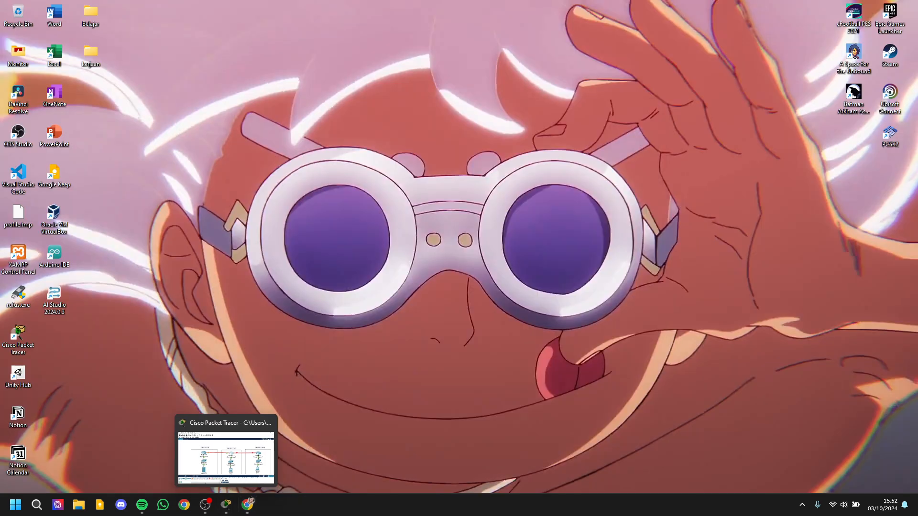
scroll(688, 271, "down", 1)
scroll(688, 272, "down", 1)
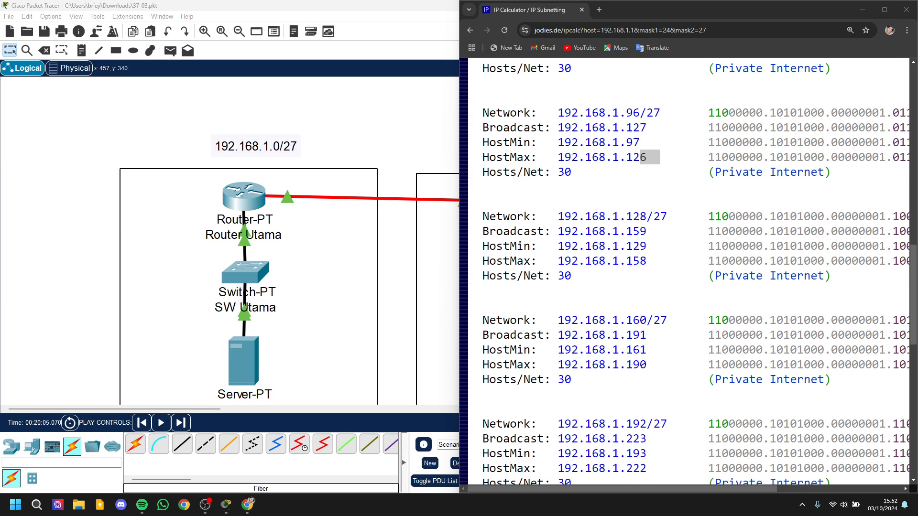
left_click_drag(599, 172, 558, 113)
left_click(558, 113)
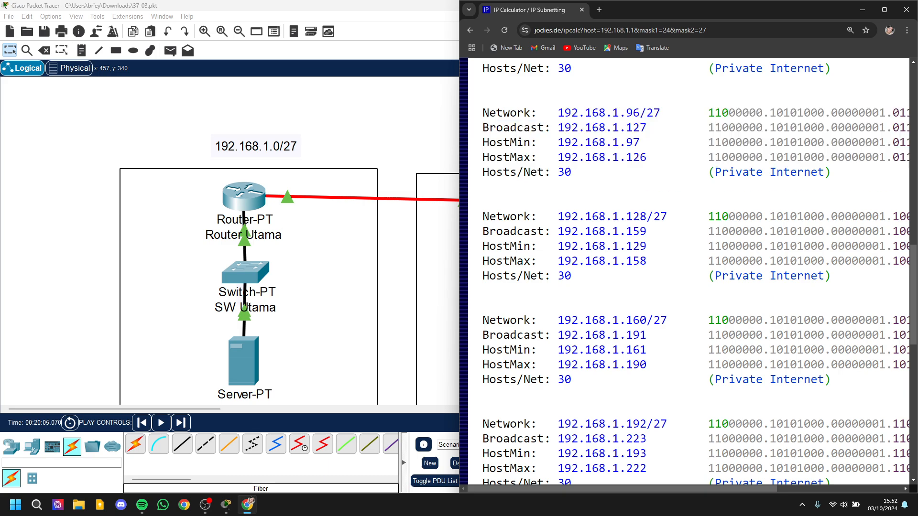
left_click_drag(557, 217, 578, 276)
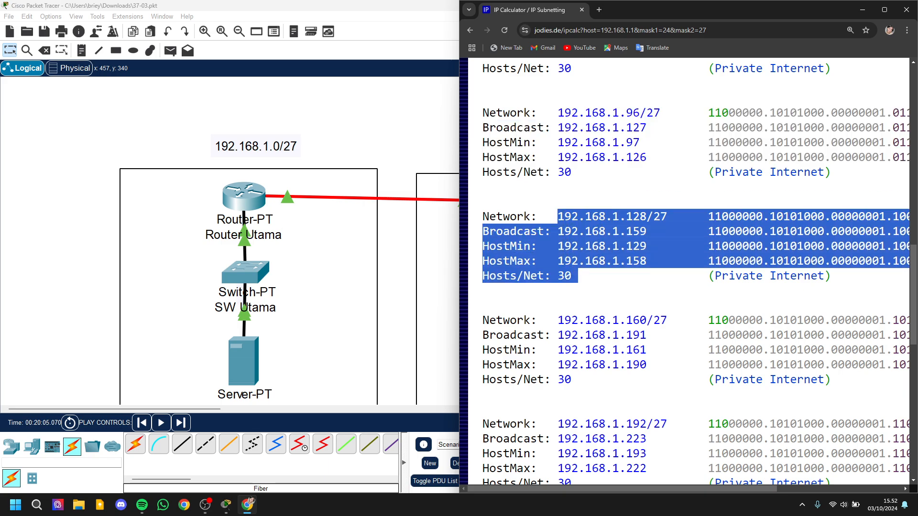
left_click(577, 276)
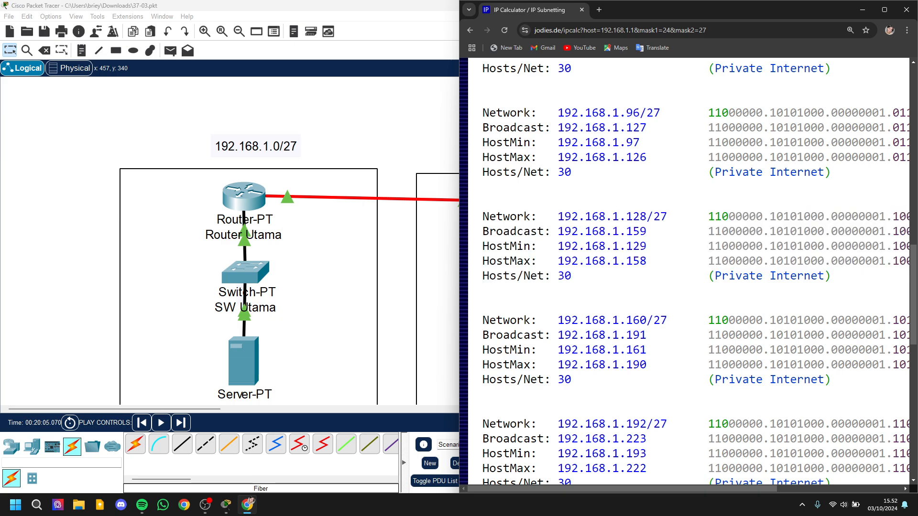
left_click_drag(626, 246, 647, 261)
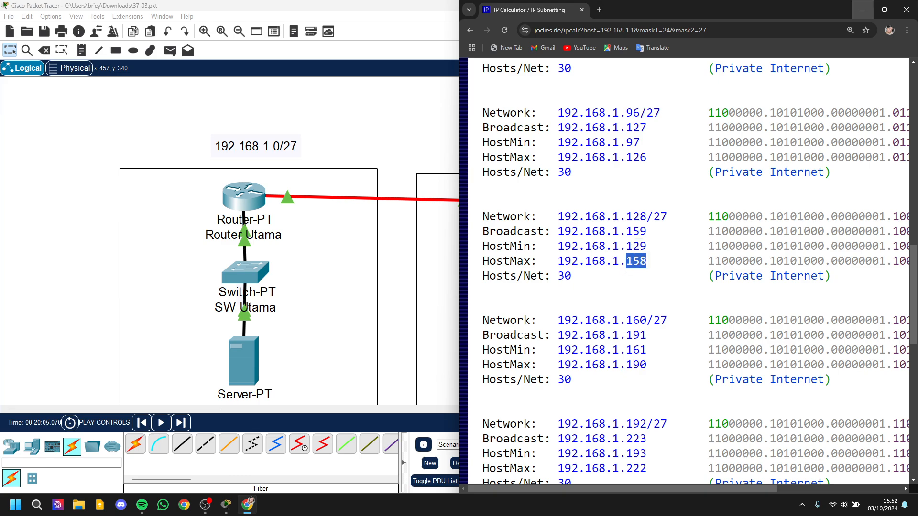
left_click(863, 10)
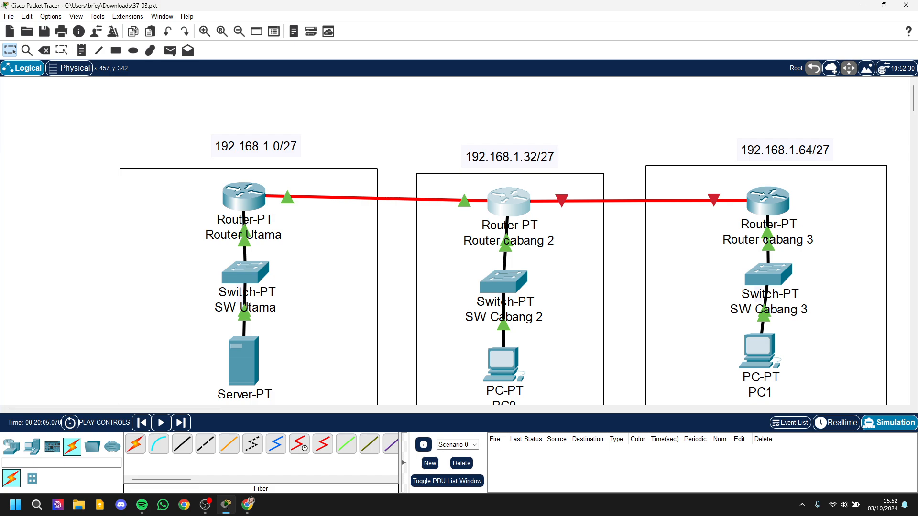
Step: Assign Router cabang 2's FastEthernet5/0 the IPv4 address 192.168.1.129 with mask 255.255.255.224 and turn the port on
left_click(508, 201)
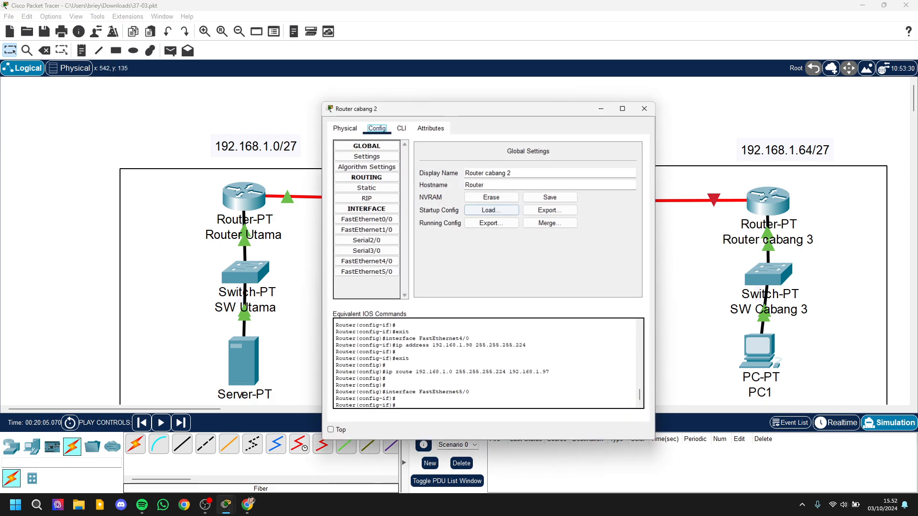
left_click(345, 128)
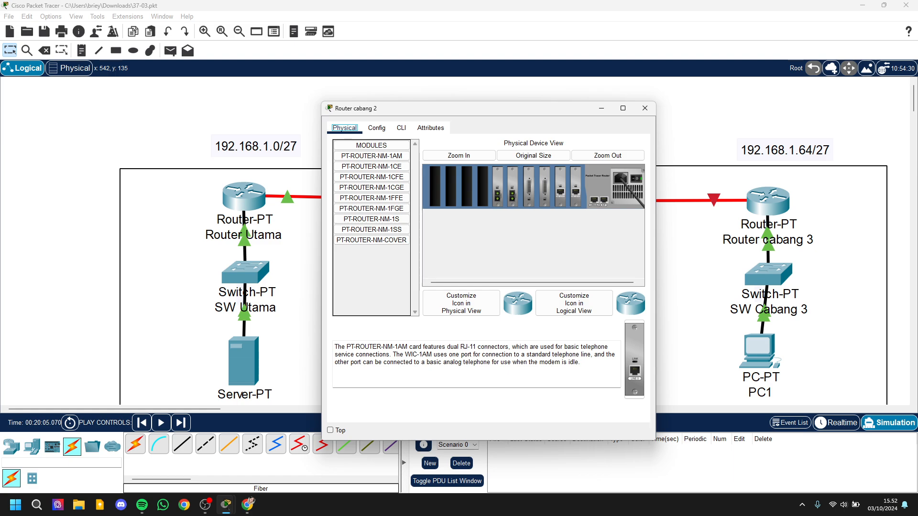
left_click(377, 128)
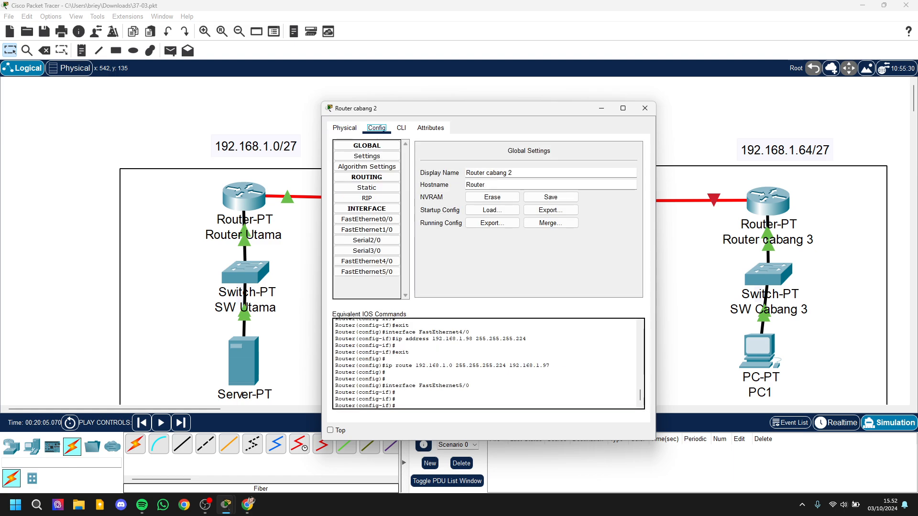
left_click(367, 272)
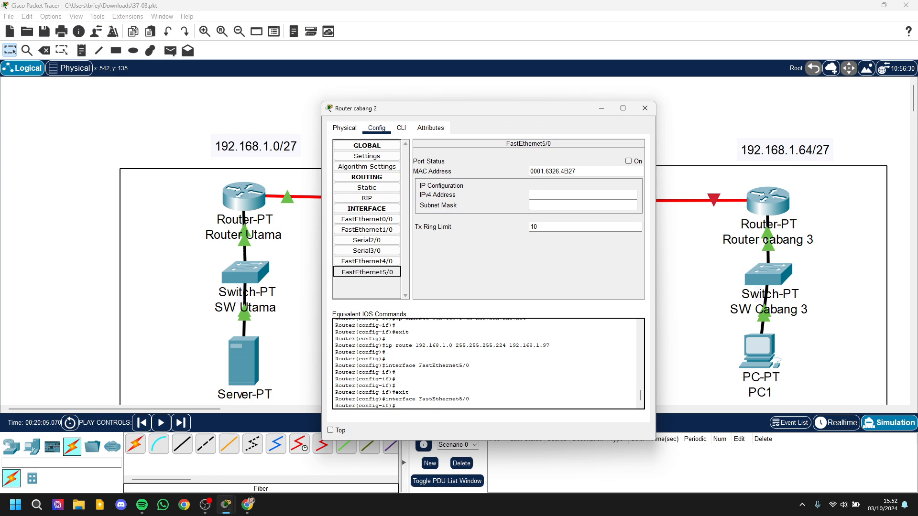
type("192")
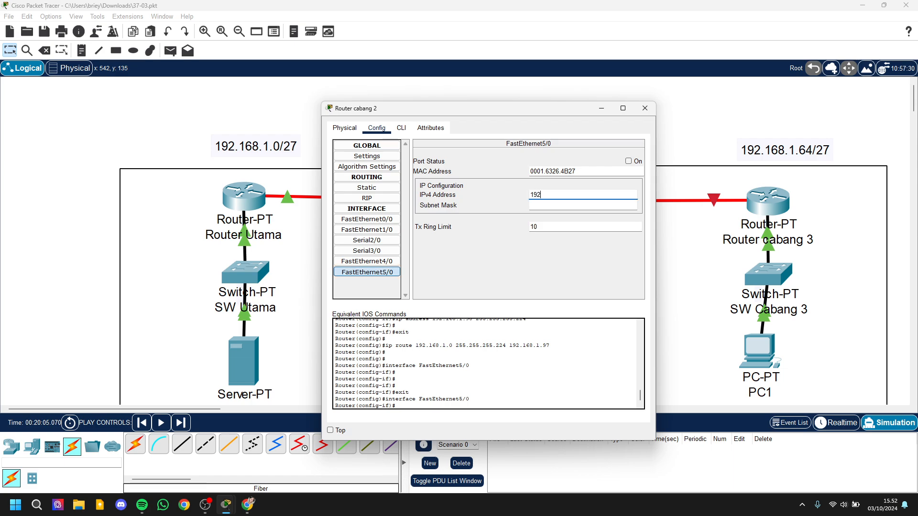
type(".168.1.129")
key("Tab")
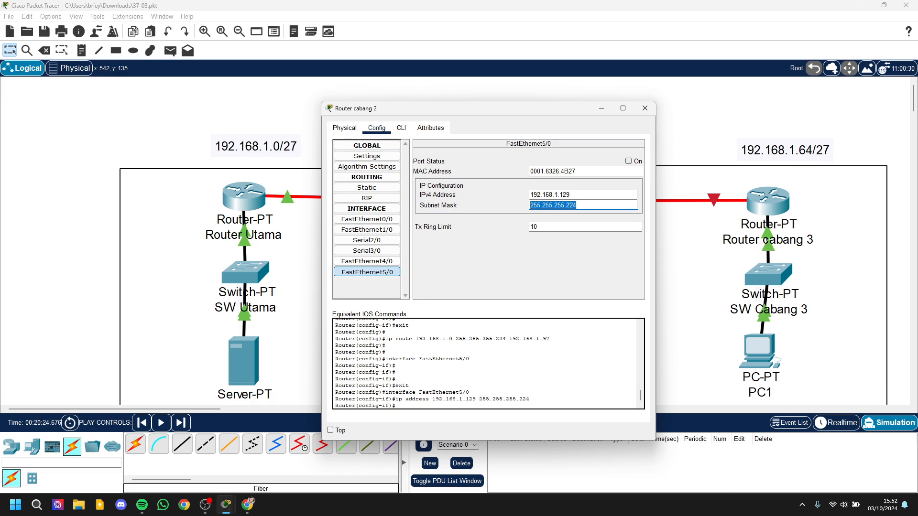
left_click(629, 161)
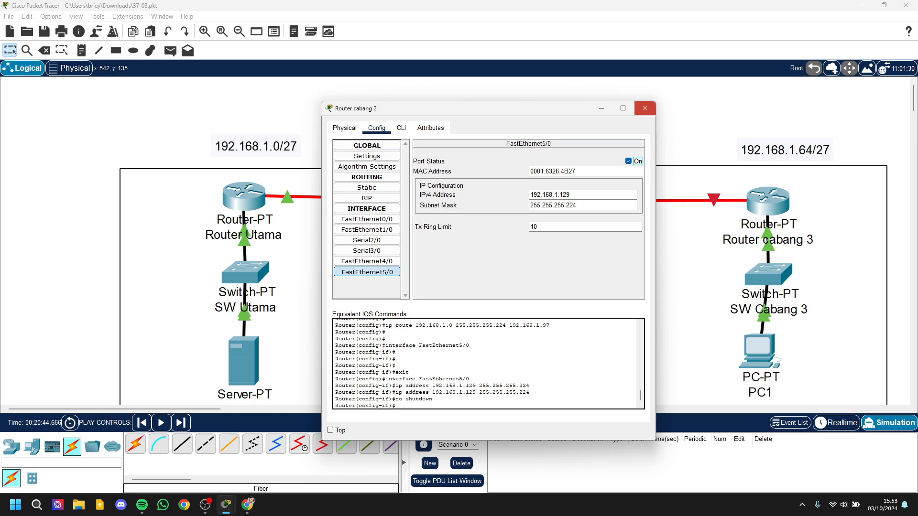
left_click(645, 108)
Step: Assign Router cabang 3's FastEthernet5/0 the IPv4 address 192.168.1.130 with mask 255.255.255.224 and turn the port on
left_click(768, 201)
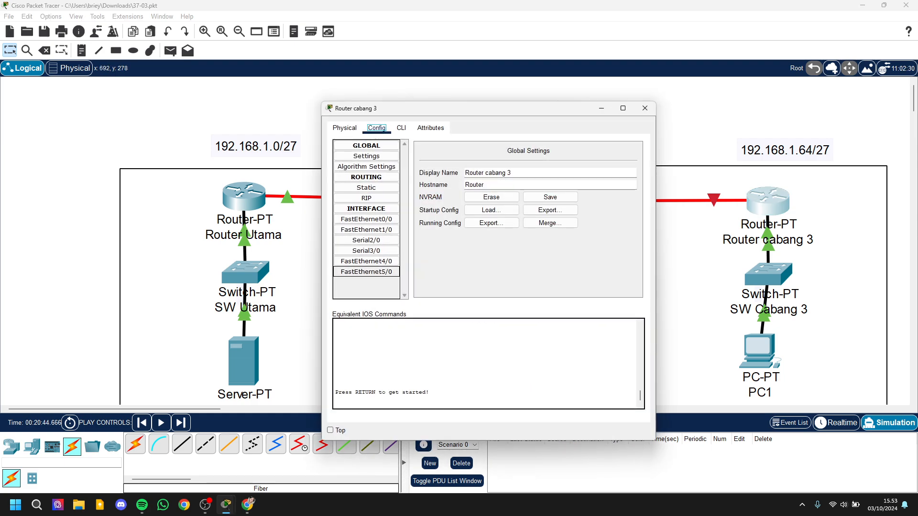
left_click(367, 272)
left_click(582, 194)
type("192.")
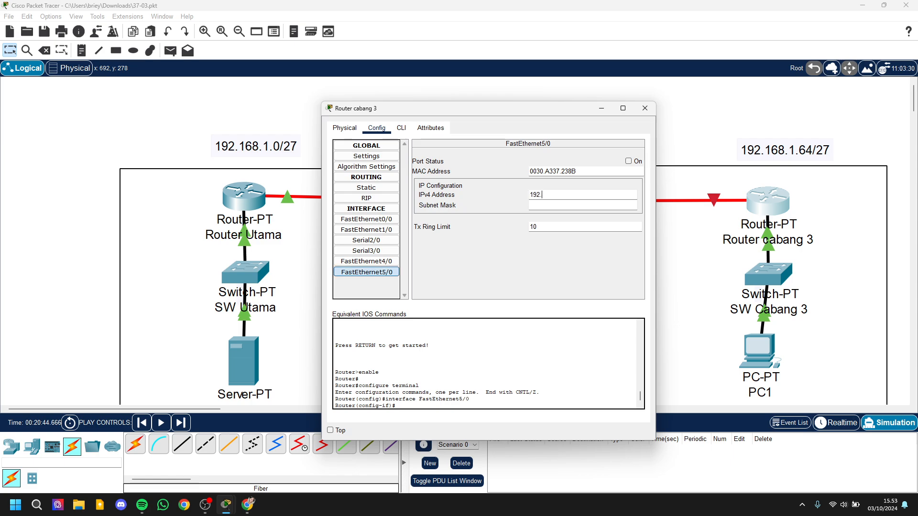
type("168.")
type("1")
type(".1")
type("3-")
key("Tab")
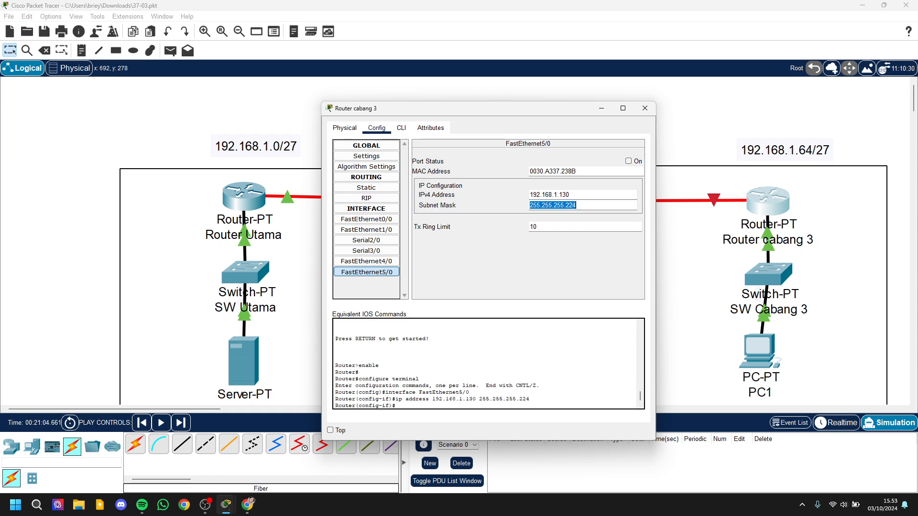
left_click(629, 161)
left_click(645, 108)
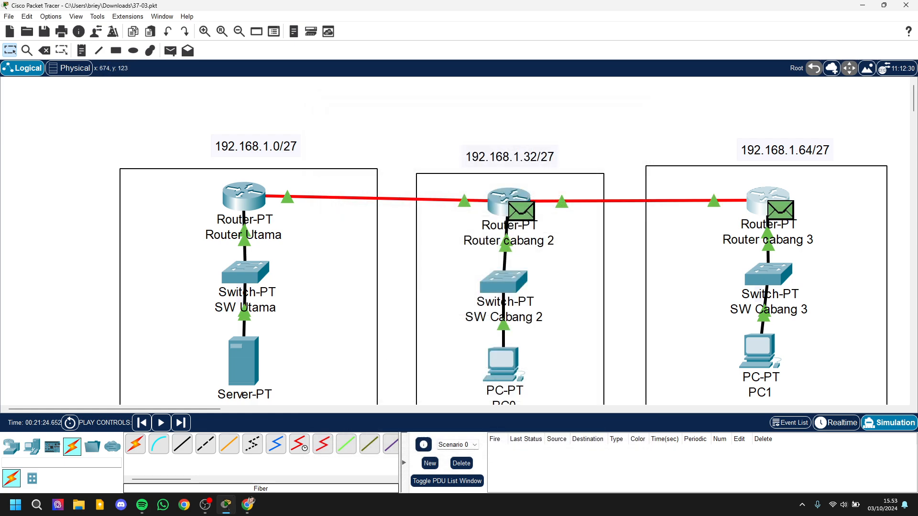
Step: Enter network 192.168.1.64 with mask 255.255.255.224 for a new static route on Router cabang 2
left_click(507, 198)
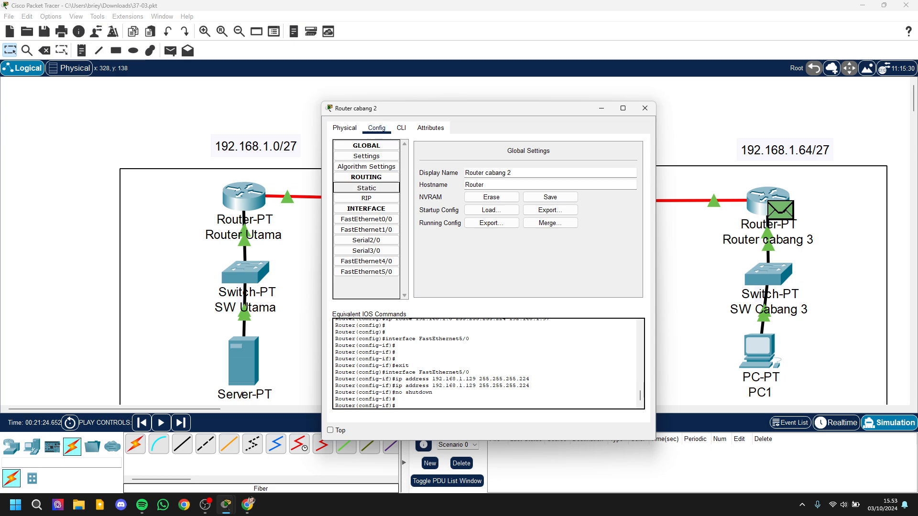
left_click(366, 187)
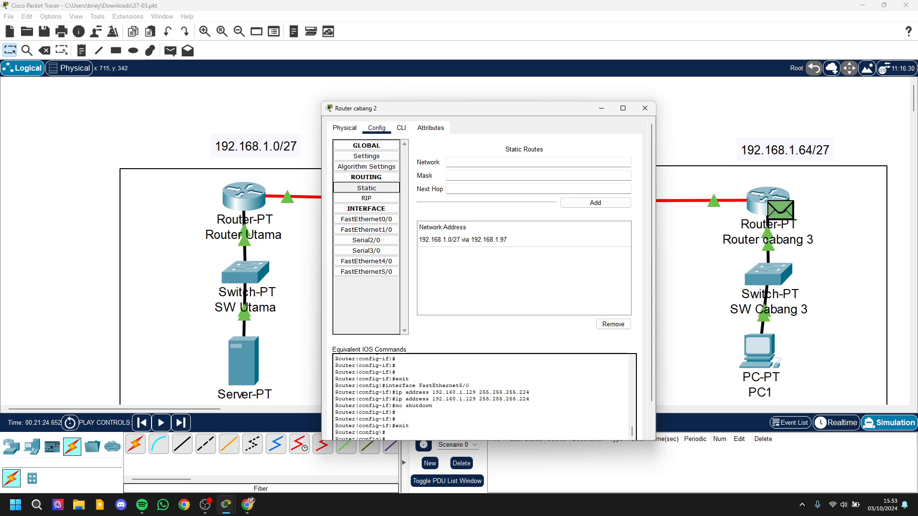
left_click_drag(488, 108, 264, 132)
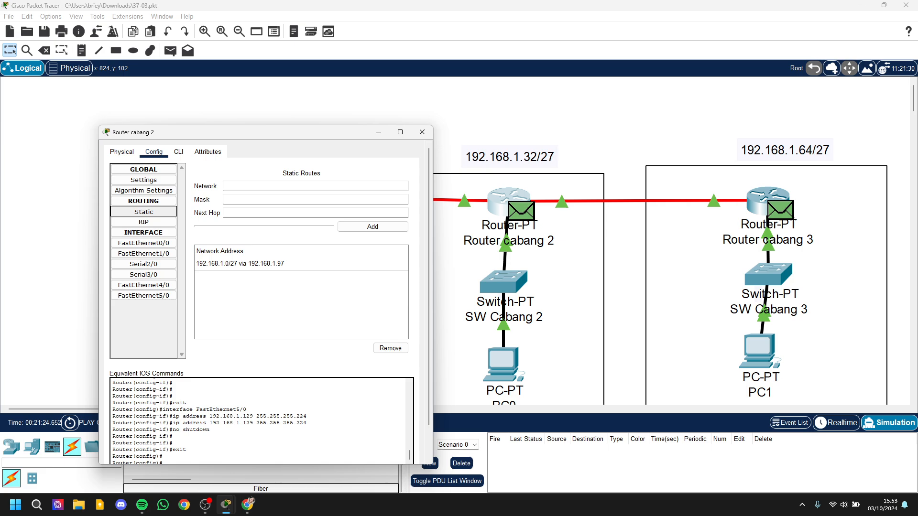
left_click_drag(314, 132, 511, 131)
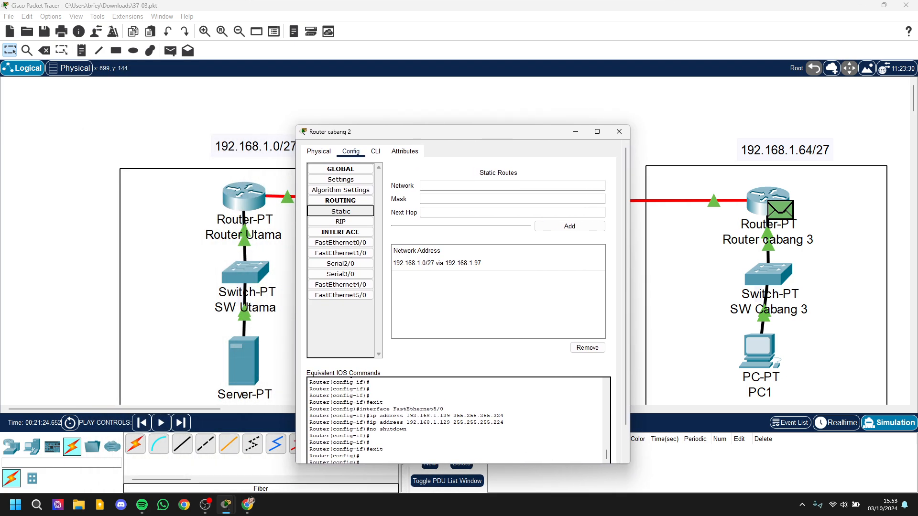
left_click(480, 185)
type("192.1")
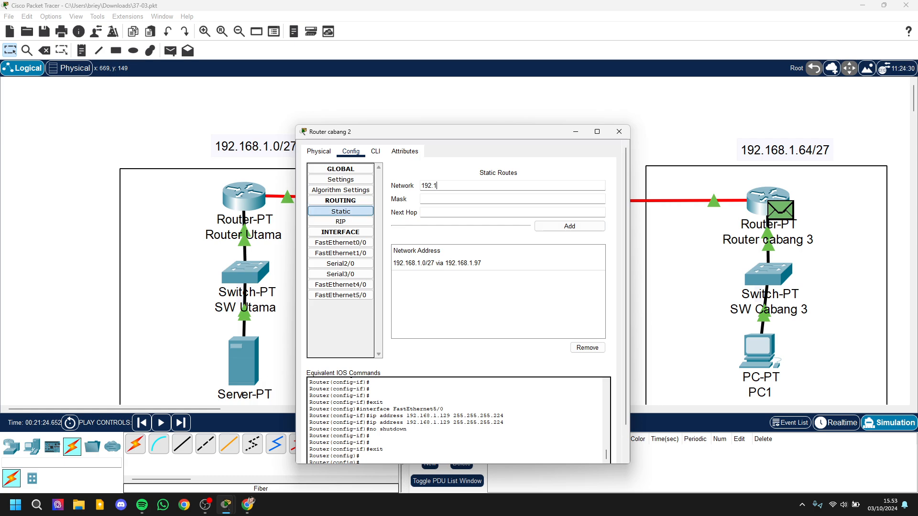
type("68.1.64")
key("Tab")
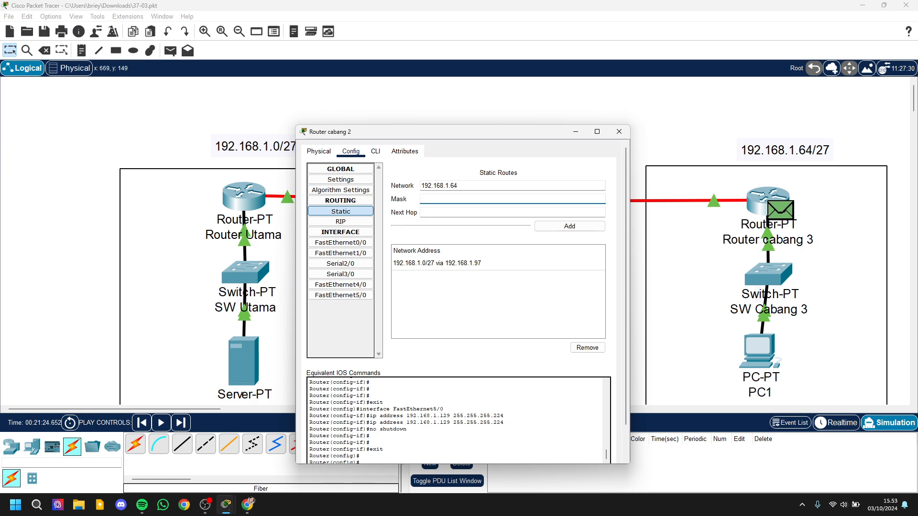
type("255.255.255.224")
key("Tab")
Step: Set the next hop of Router cabang 2's new route to 192.168.1.130 and add the route
left_click_drag(496, 136, 414, 130)
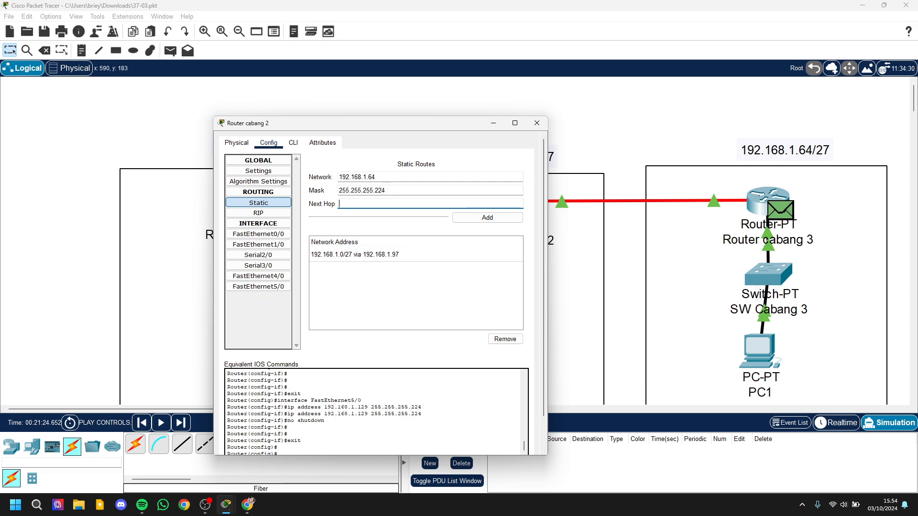
type("192.168.1.130")
left_click_drag(428, 123, 257, 120)
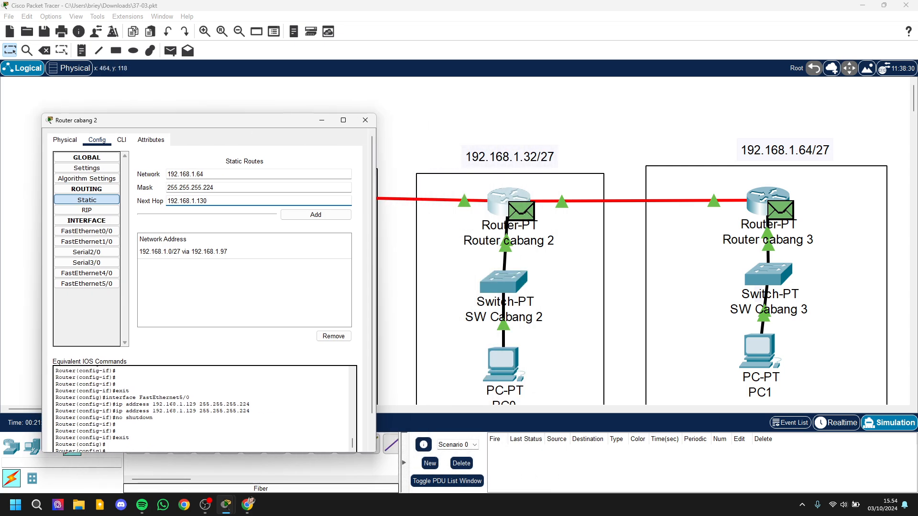
left_click_drag(191, 120, 405, 120)
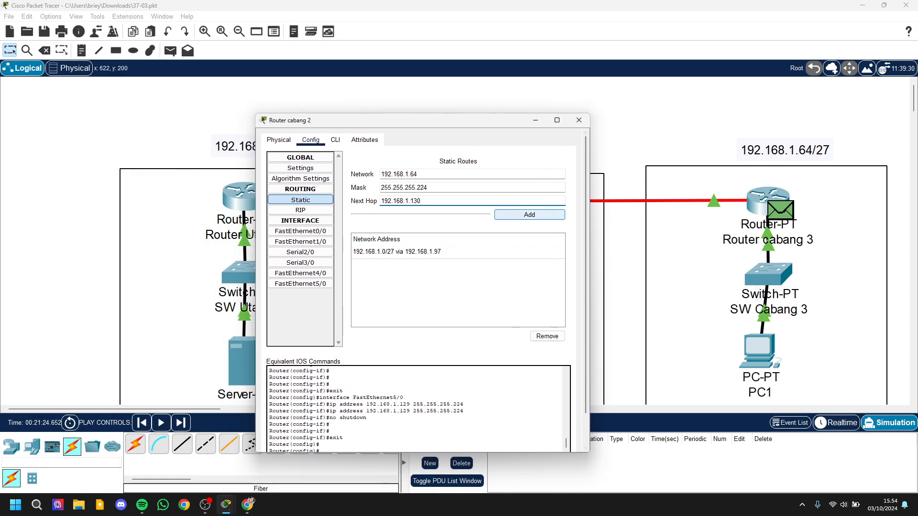
left_click(529, 214)
left_click(579, 121)
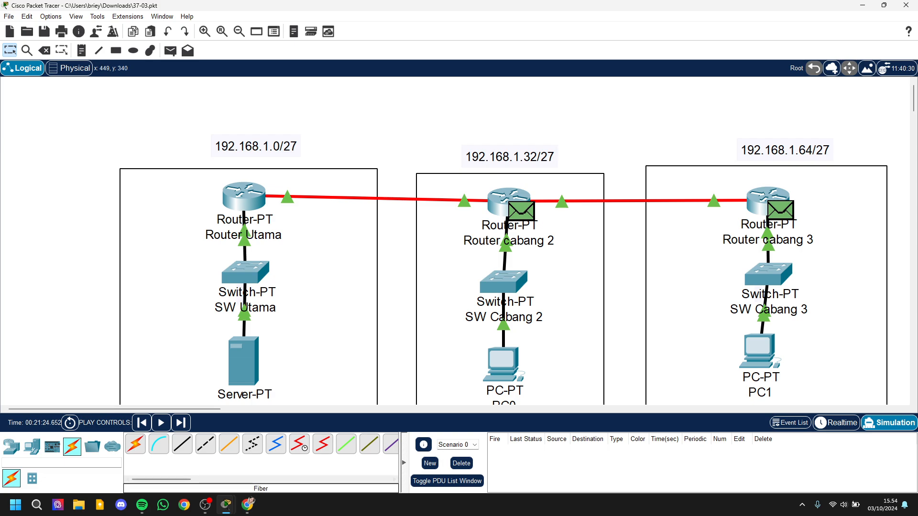
mouse_move(226, 506)
left_click(298, 423)
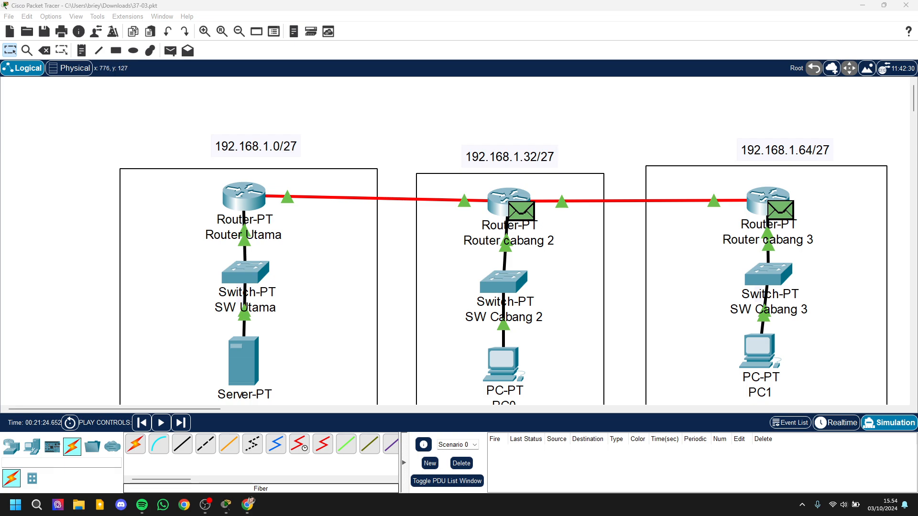
Step: Enter network 192.168.1.32 with mask 255.255.255.224 for a new static route on Router cabang 3
left_click(768, 199)
left_click(366, 188)
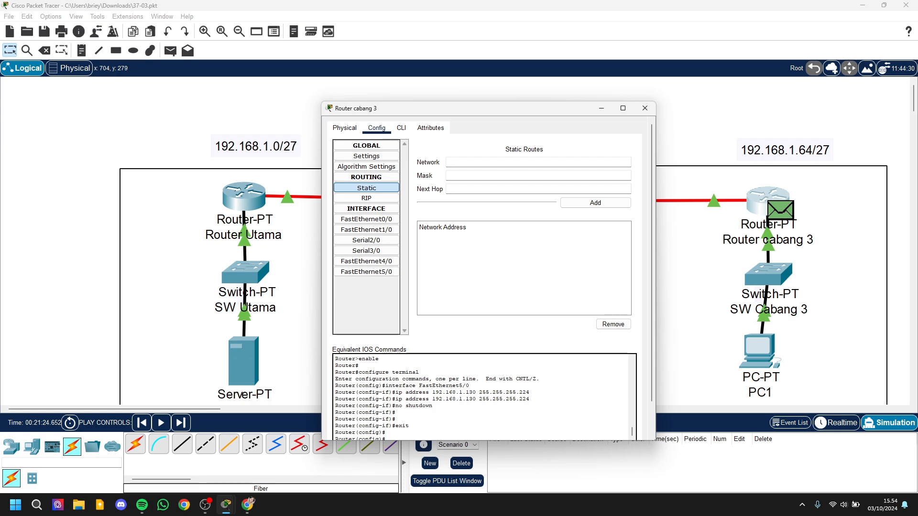
left_click_drag(548, 111, 790, 195)
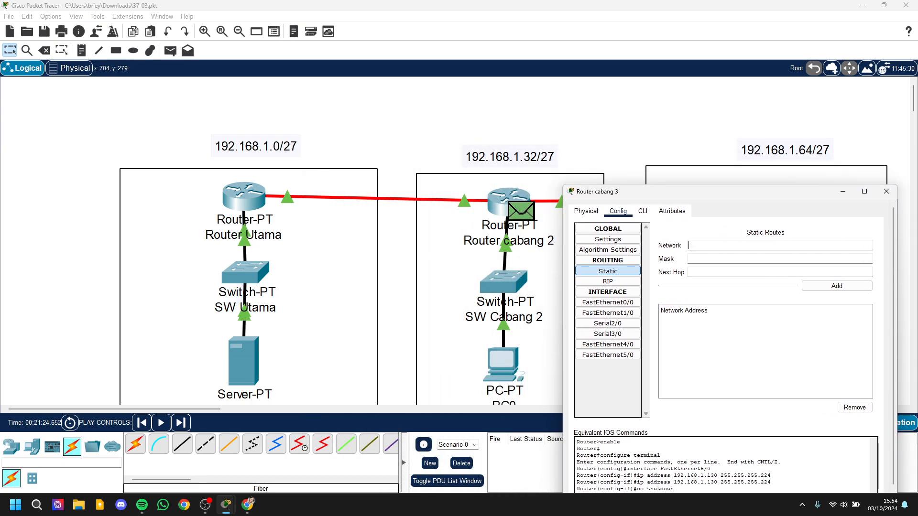
type("192.")
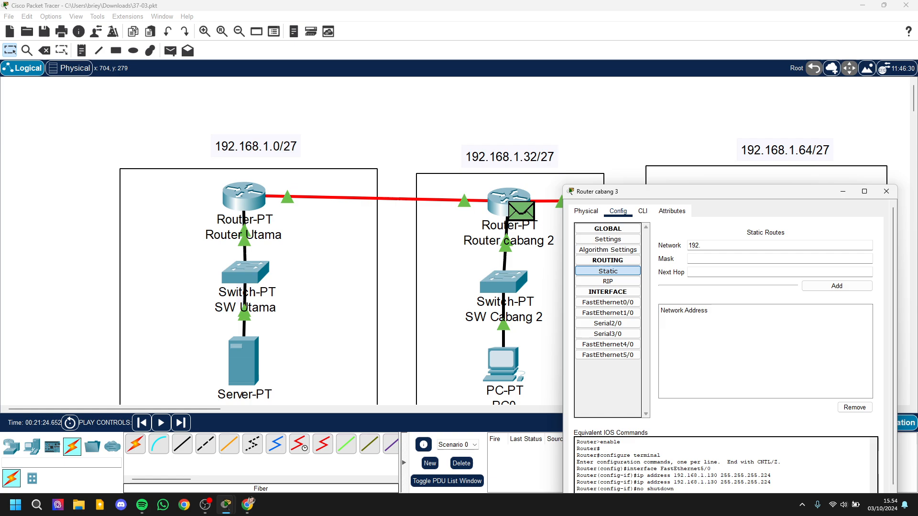
type("168.1.43")
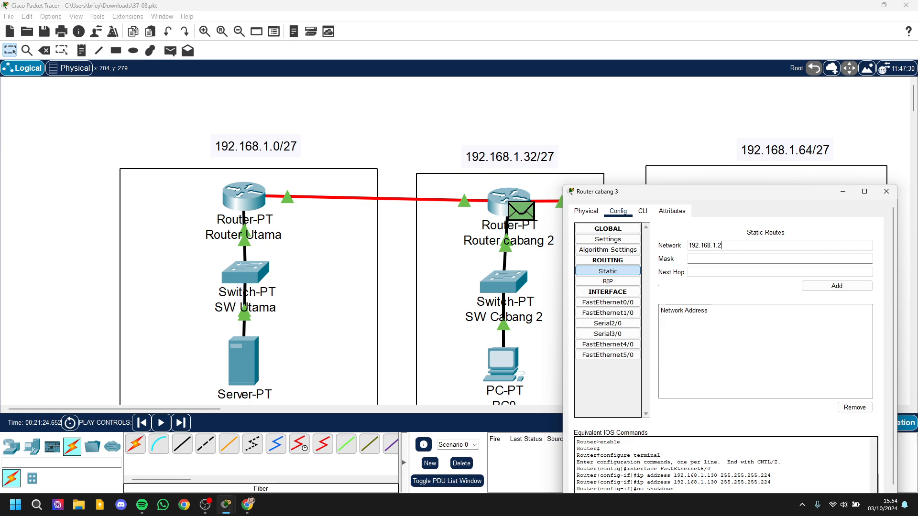
key("BackSpace")
key("BackSpace")
type("32")
key("Tab")
type("255.255")
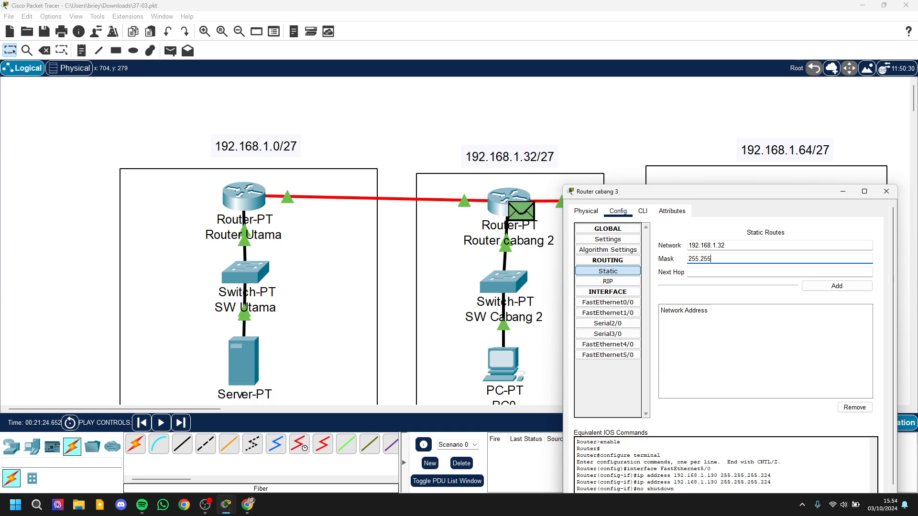
type(".255.224")
key("Tab")
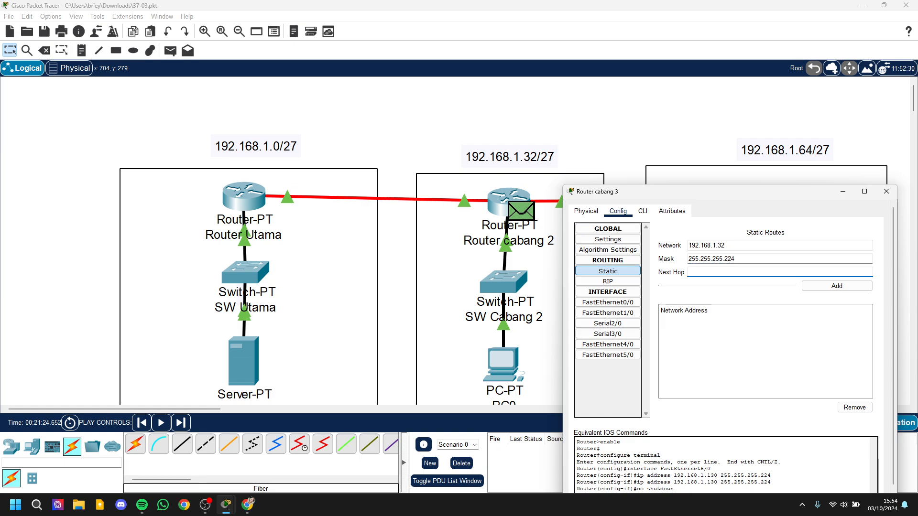
Step: Set the next hop of Router cabang 3's new route to 192.168.1.129 and add the route
type("192.168.1.129")
left_click(836, 285)
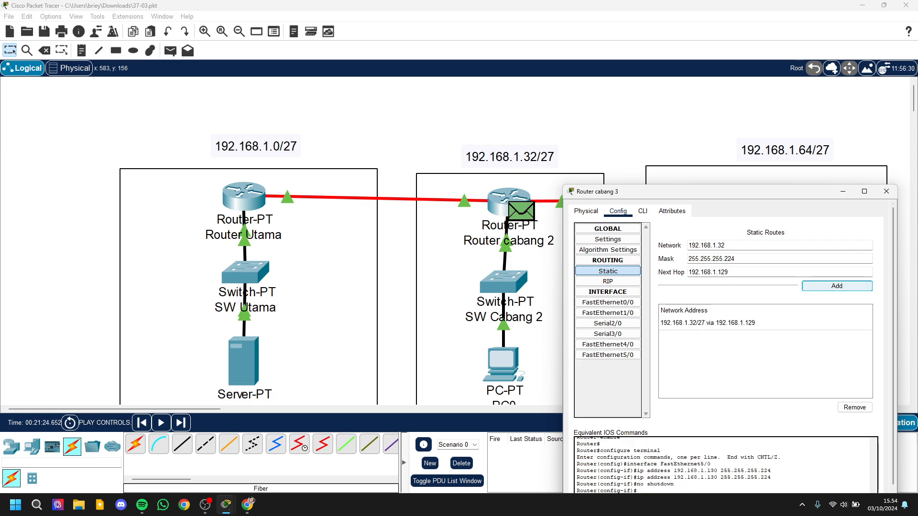
left_click(886, 191)
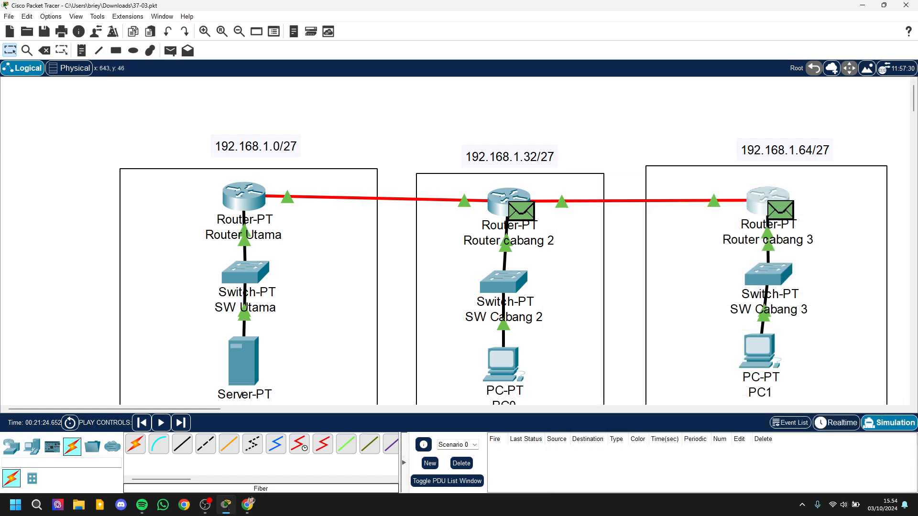
Step: Send a simple PDU from PC0 to PC1 and play it in Simulation mode
scroll(459, 223, "down", 5)
scroll(478, 229, "up", 3)
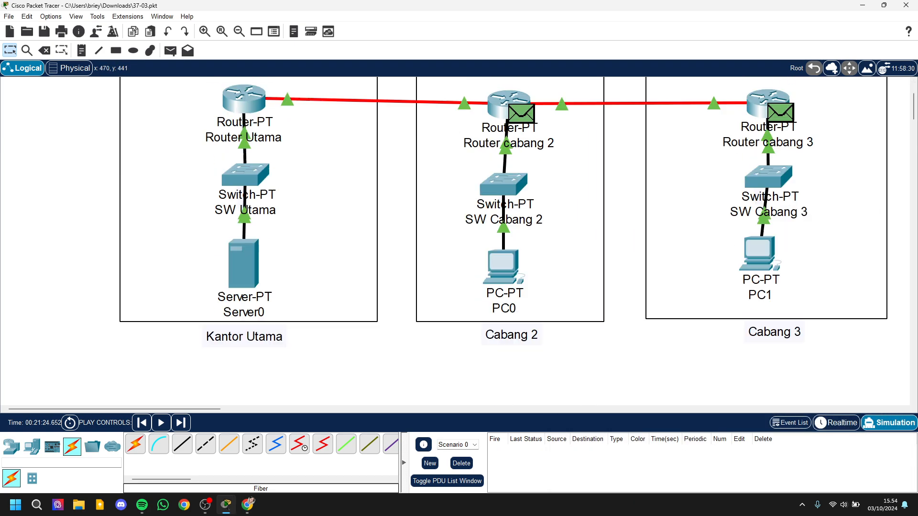
scroll(459, 239, "up", 3)
scroll(459, 239, "down", 5)
scroll(459, 239, "up", 5)
scroll(459, 239, "down", 2)
left_click(169, 50)
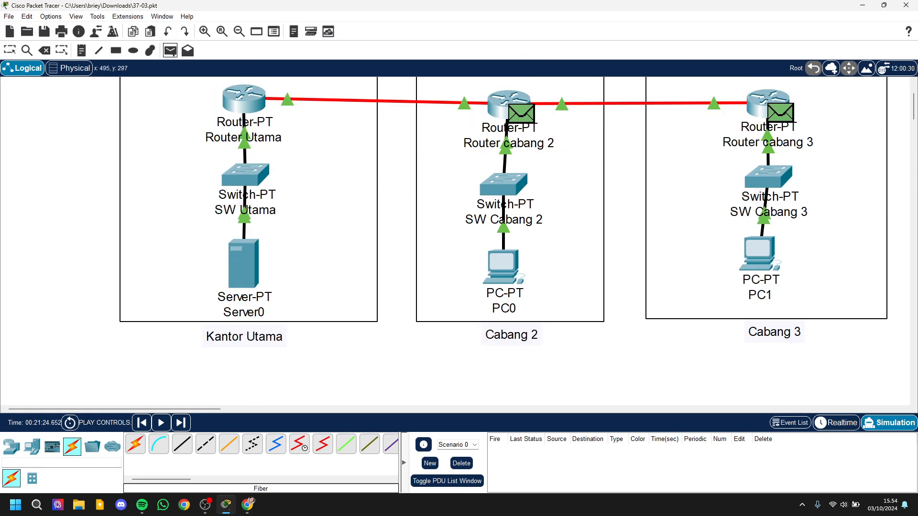
left_click(502, 265)
left_click(759, 253)
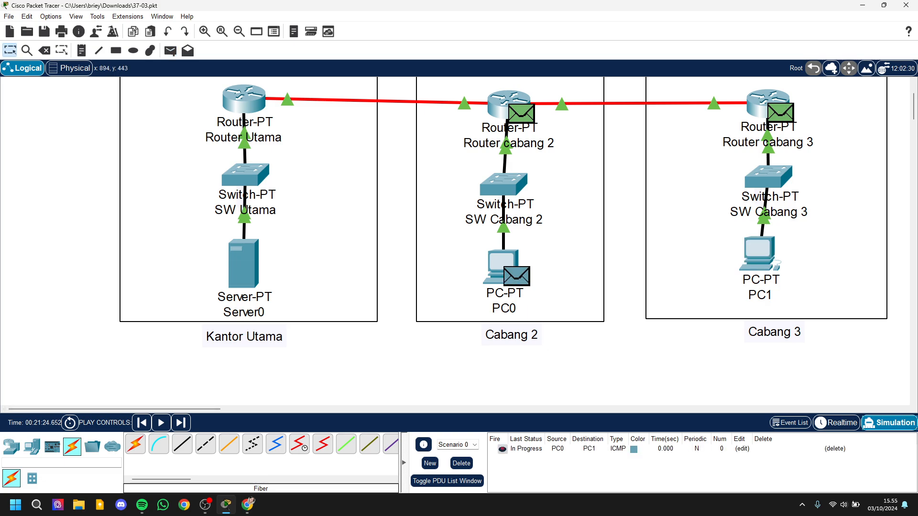
left_click(161, 422)
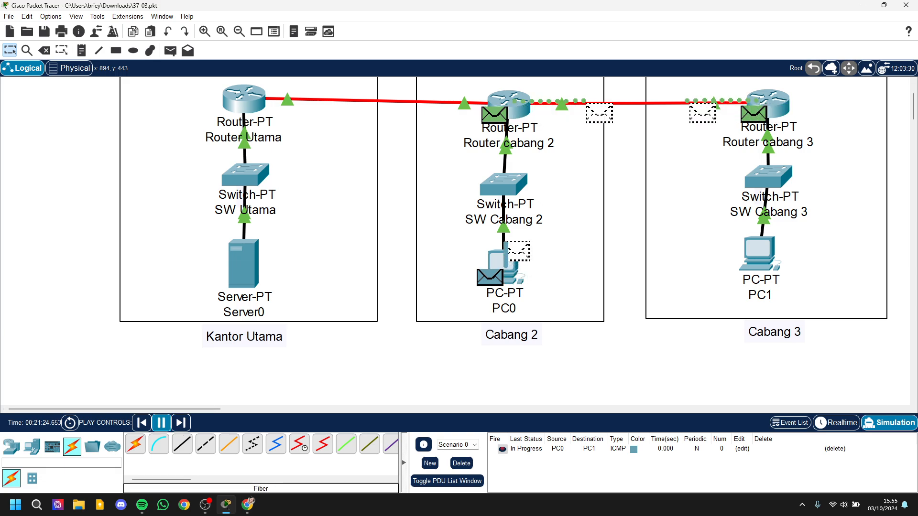
scroll(601, 281, "up", 2)
scroll(503, 261, "down", 1)
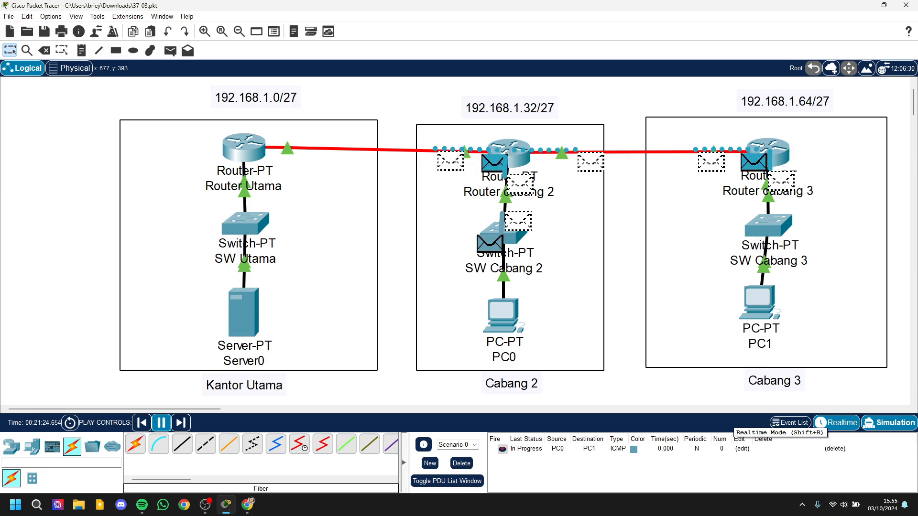
Step: Show the simulation event list, then reset the simulation and delete the PDU scenario
left_click(792, 423)
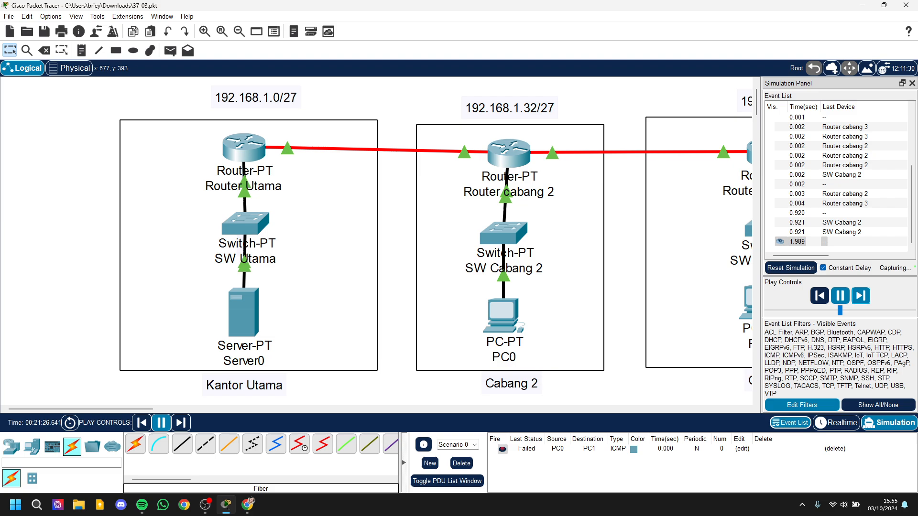
left_click(791, 267)
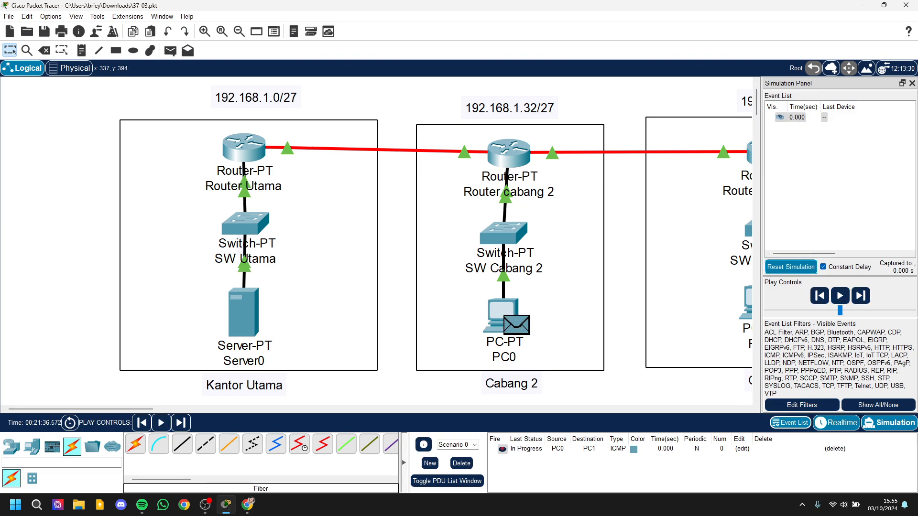
key("p")
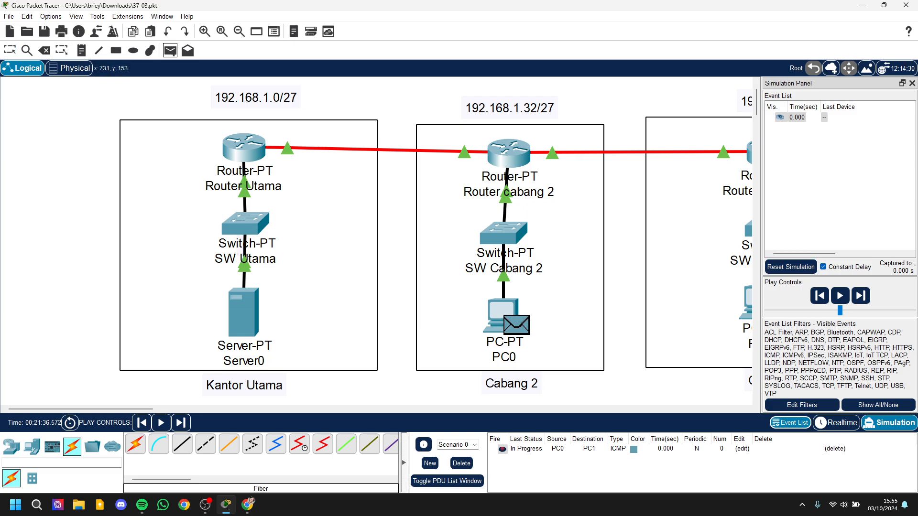
scroll(378, 258, "down", 1)
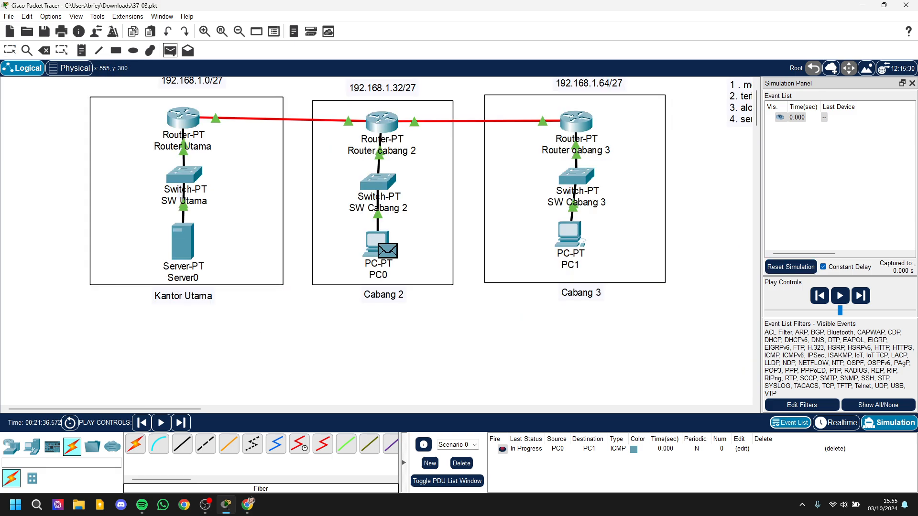
left_click(461, 463)
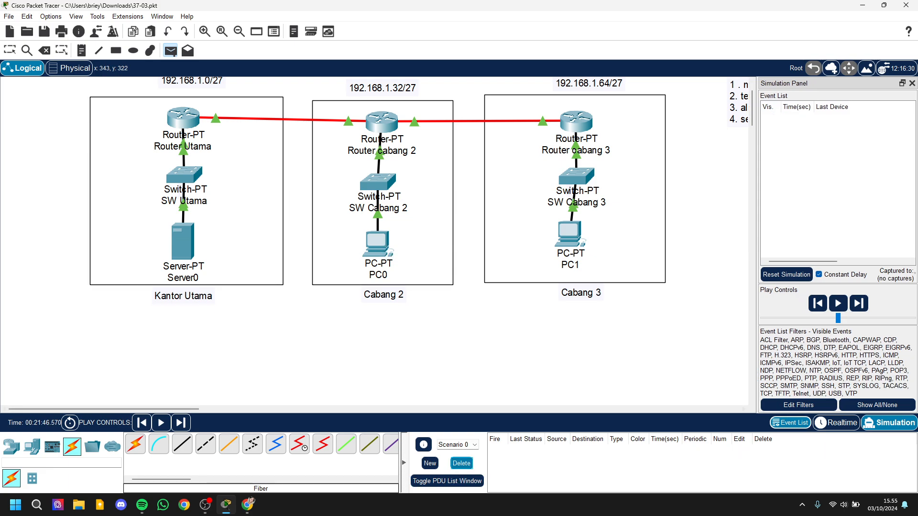
Step: Send a simple PDU from PC0 to PC1 and run the simulation until the reply returns
left_click(378, 242)
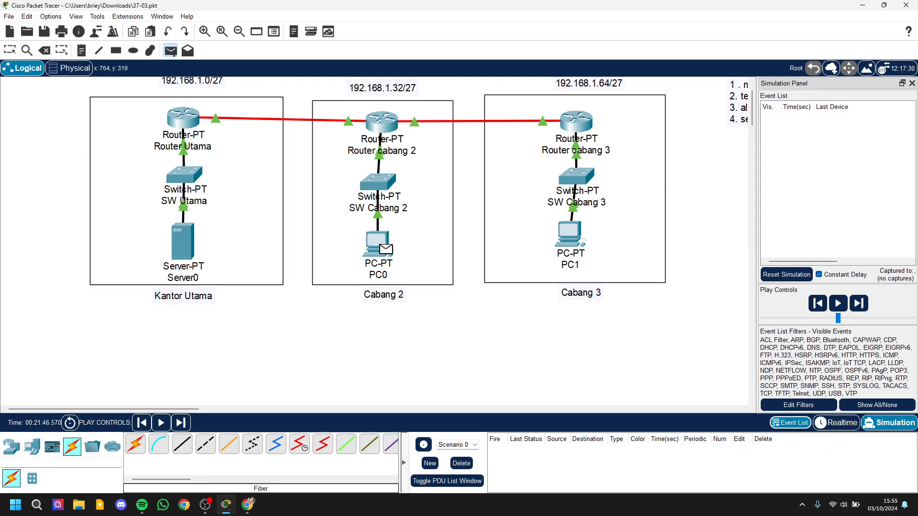
left_click(569, 234)
left_click(840, 295)
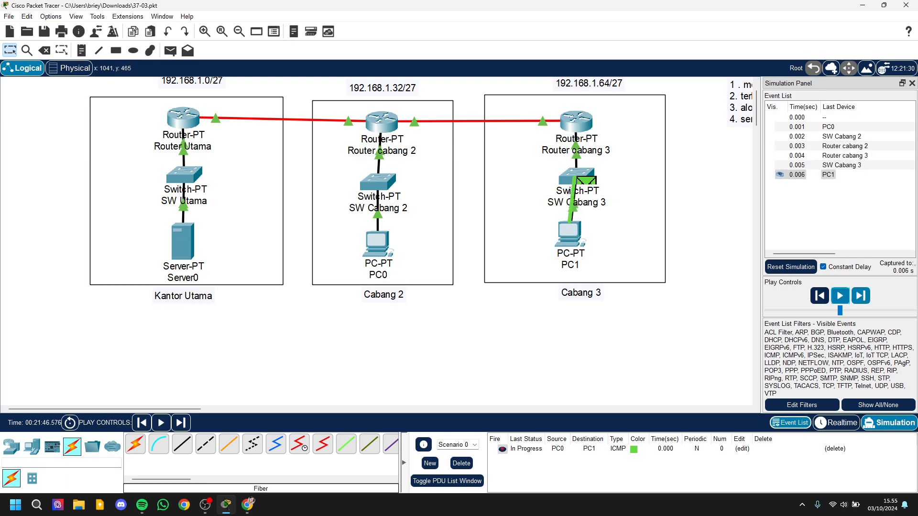
left_click(861, 295)
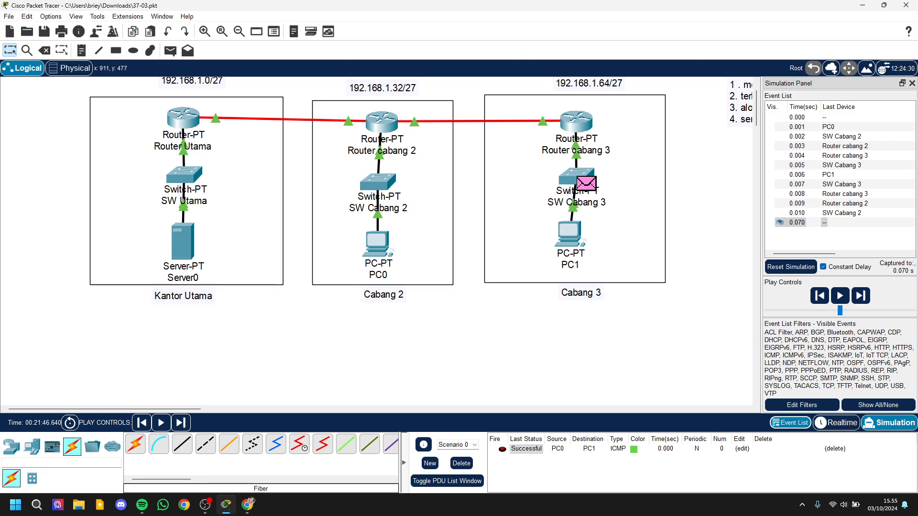
Step: Align Router Utama level with the other routers and create a simple PDU from Server0 to PC1
scroll(377, 214, "up", 1)
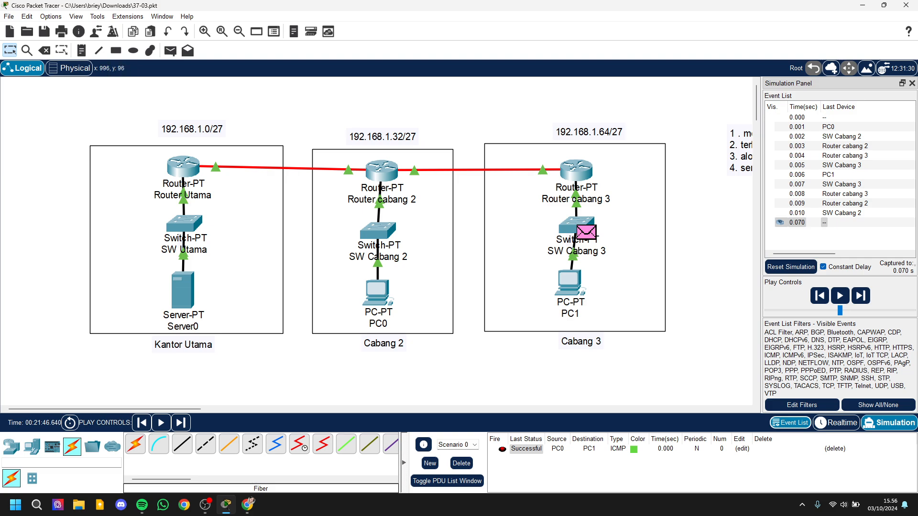
left_click_drag(183, 166, 185, 171)
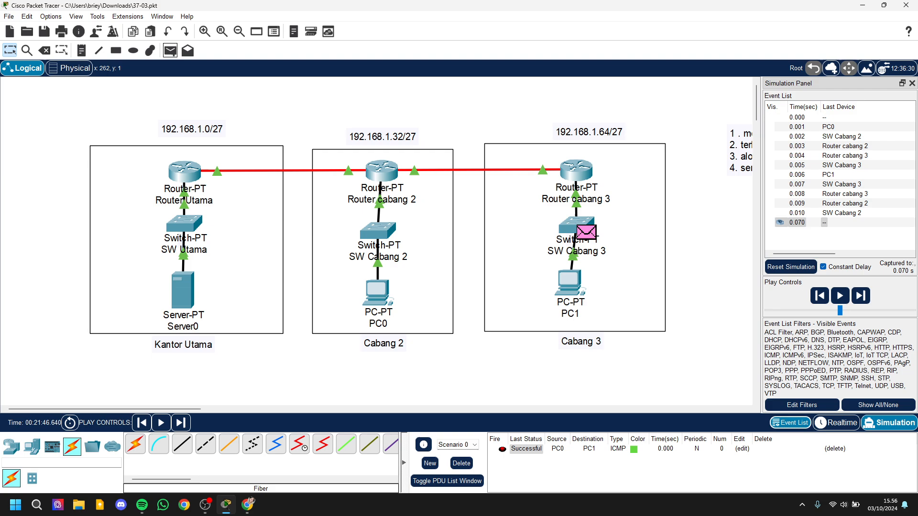
left_click(171, 50)
mouse_move(187, 297)
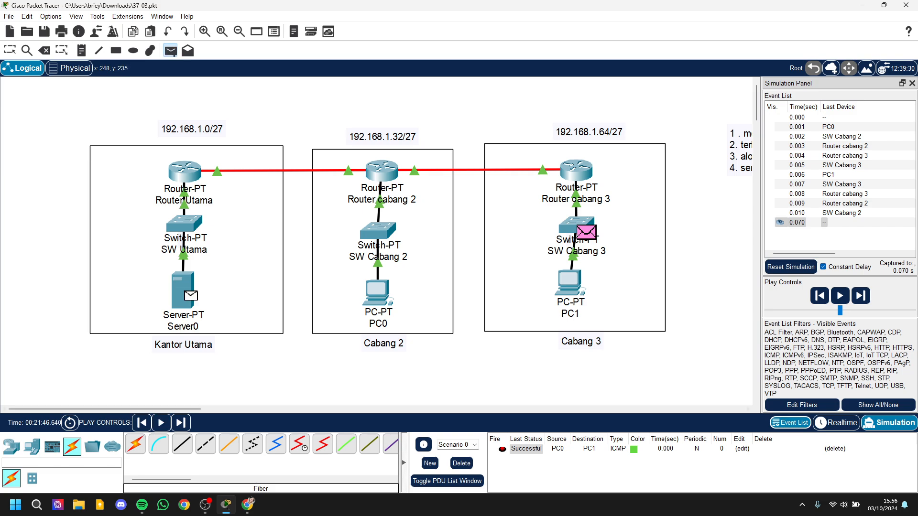
left_click(187, 296)
left_click(569, 285)
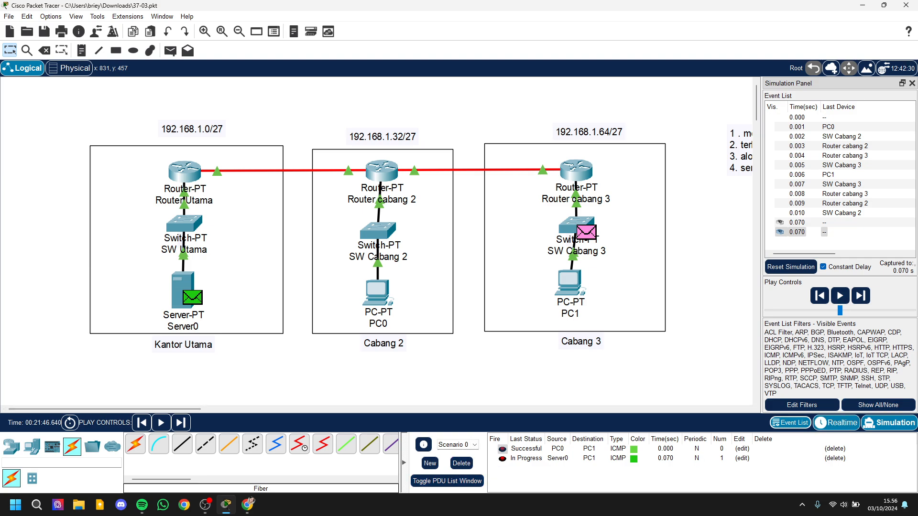
Step: Switch to Realtime mode and send another simple PDU from Server0 to PC1
left_click(837, 423)
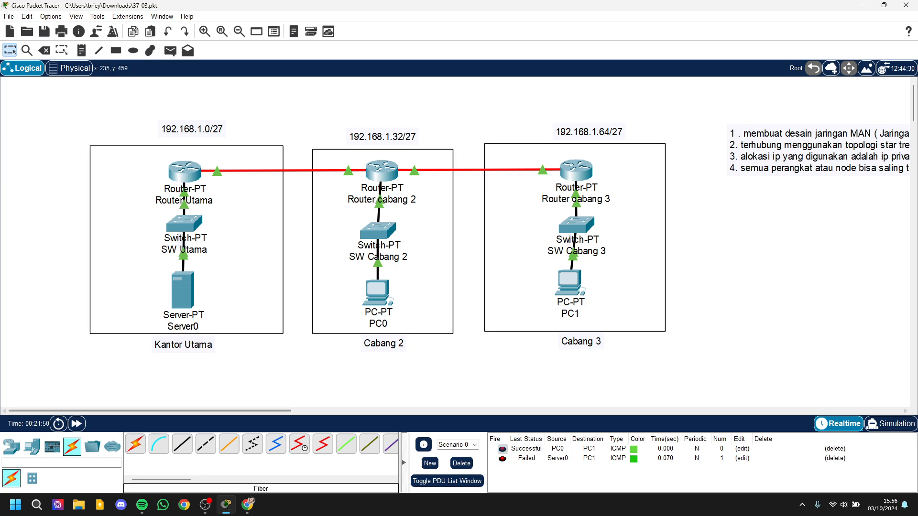
left_click(170, 50)
left_click(183, 289)
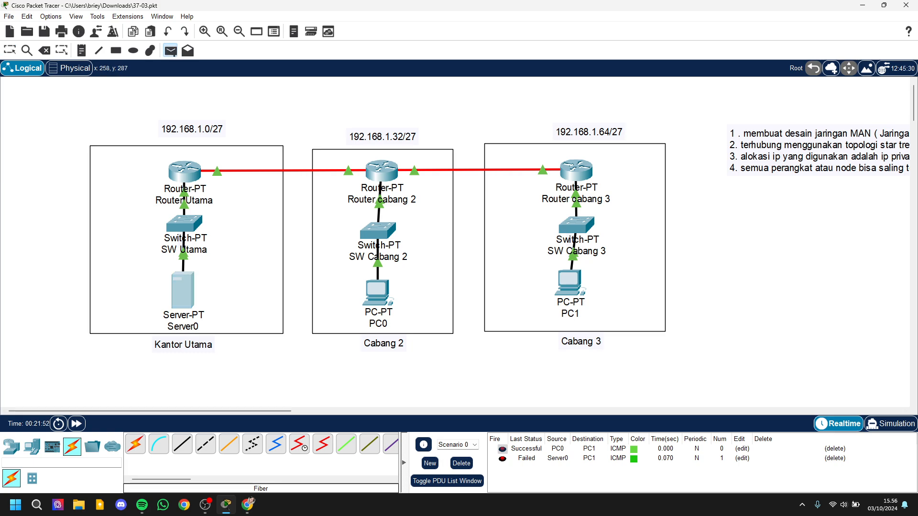
left_click(569, 282)
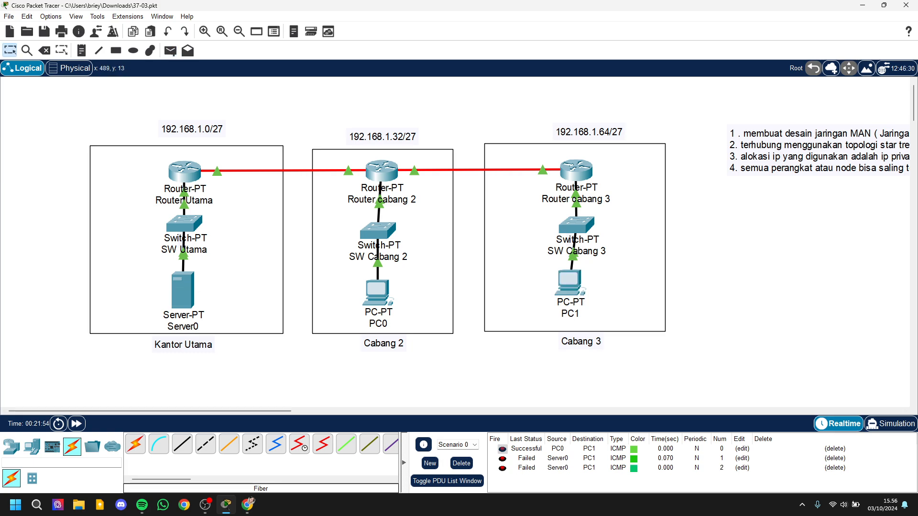
Step: Send a simple PDU from Server0 to Router cabang 3
left_click(170, 51)
left_click(191, 296)
left_click(576, 170)
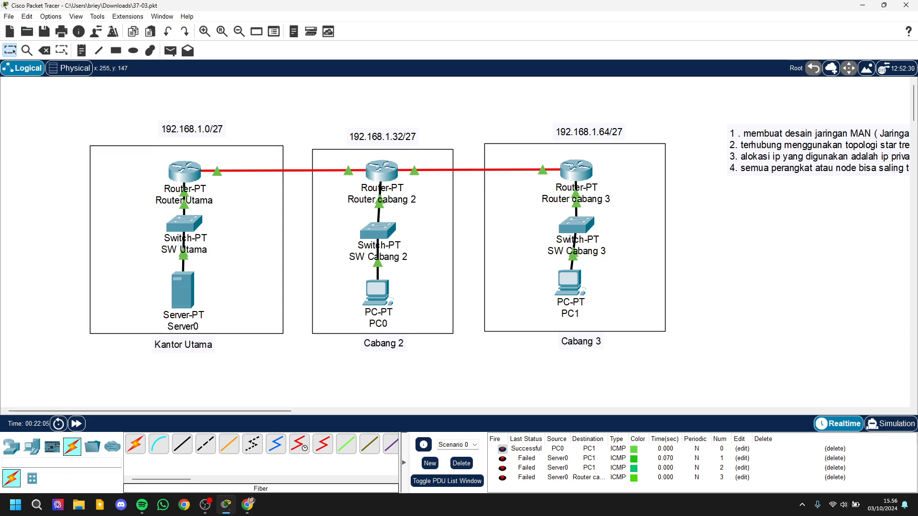
Step: Enter network 192.168.1.64 with mask 255.255.255.224 for a new static route on Router Utama
left_click(185, 170)
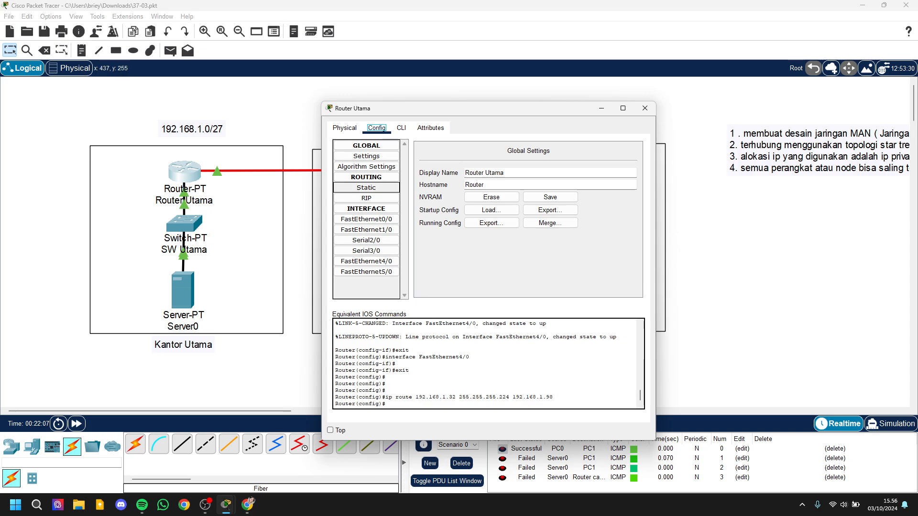
left_click(366, 187)
left_click_drag(487, 111, 367, 260)
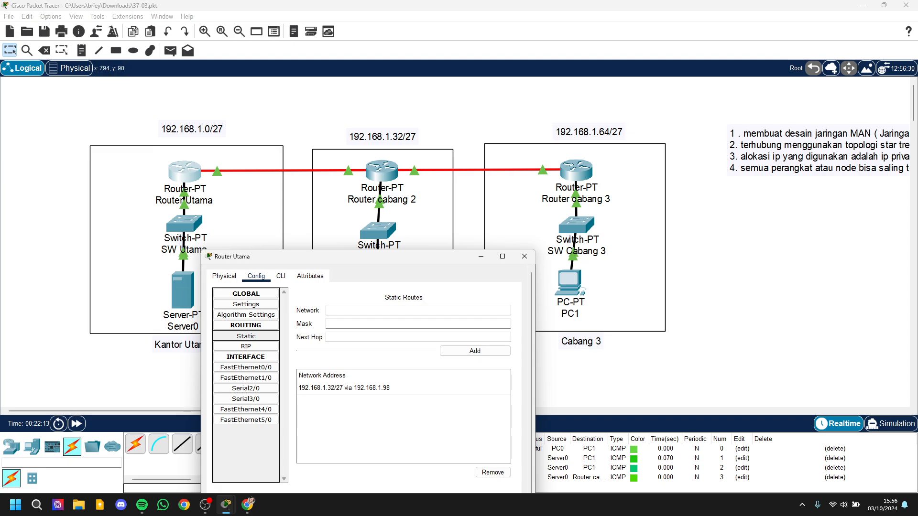
left_click(364, 311)
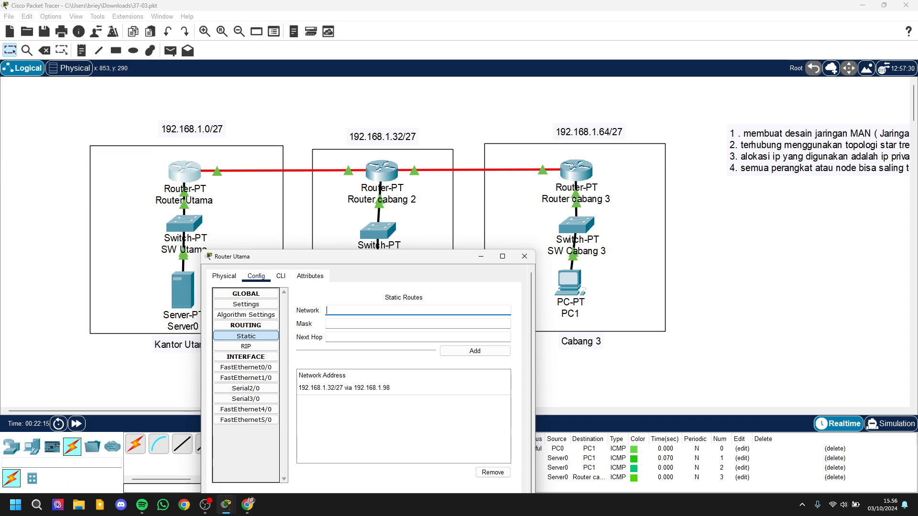
type("192.168.1.64")
key("Tab")
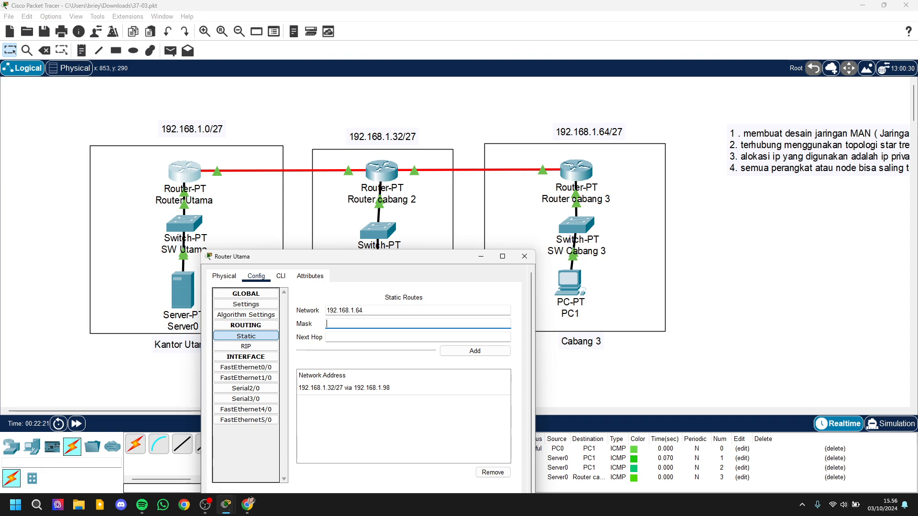
type("255.255.255.224")
key("Tab")
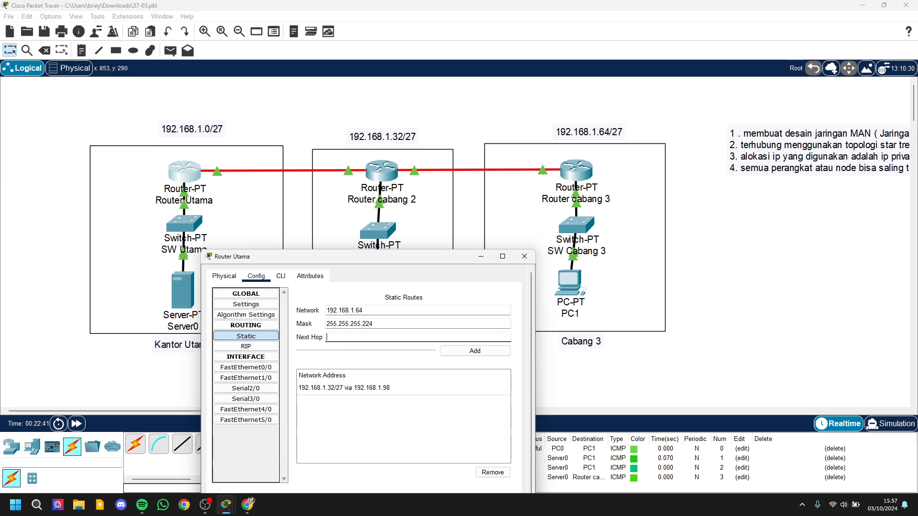
Step: Check the 192.168.1.96/27 range in the IP calculator, set Router Utama's next hop to 192.168.1.98 and add the route
type("192")
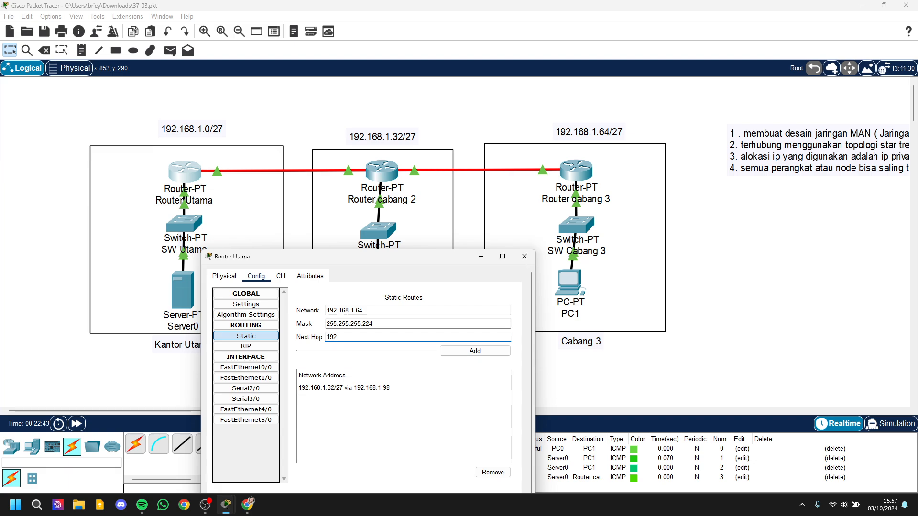
type(".168")
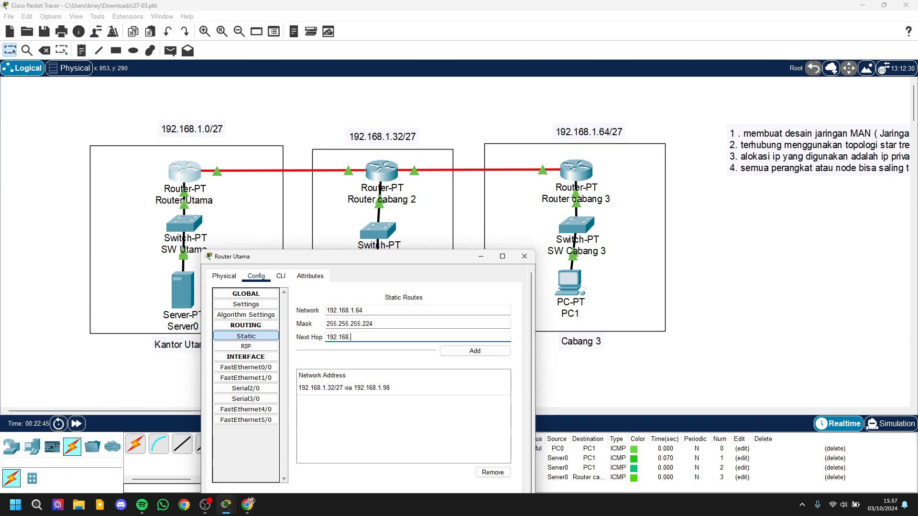
type(".1.")
key("alt+Tab")
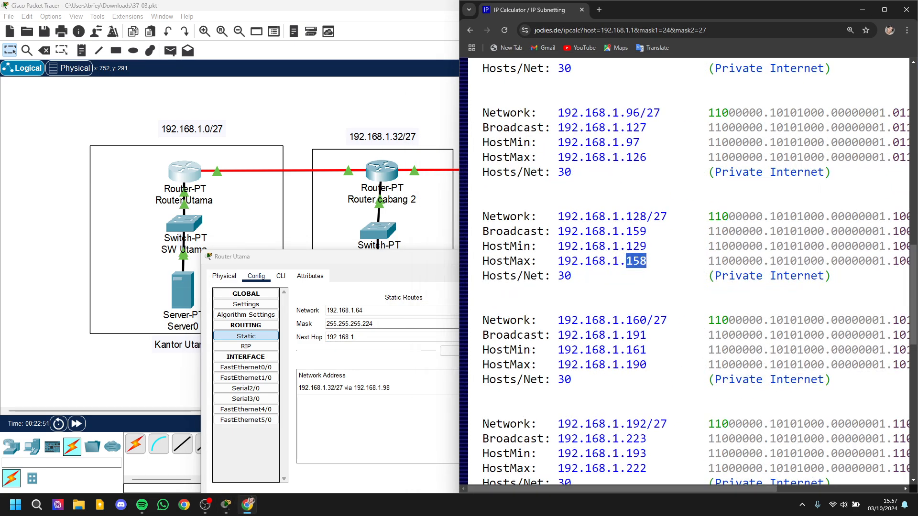
scroll(636, 253, "up", 2)
left_click_drag(620, 238, 633, 239)
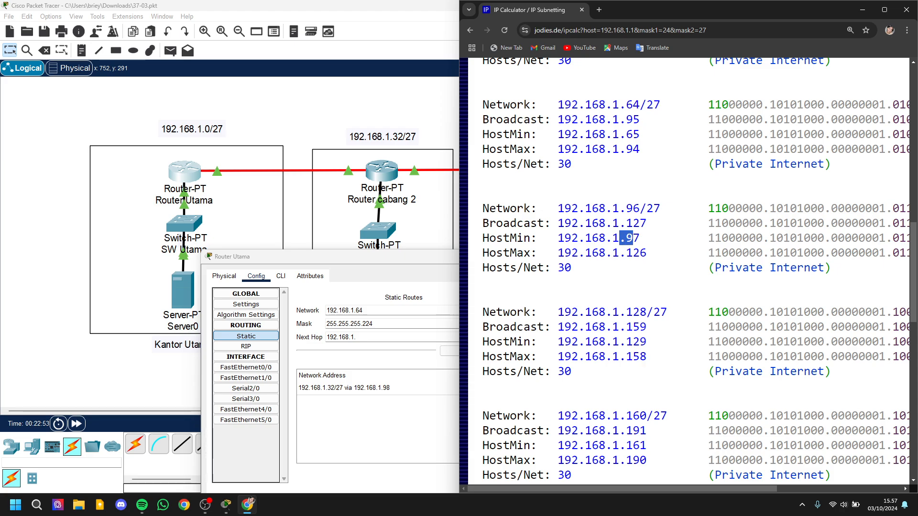
left_click(862, 10)
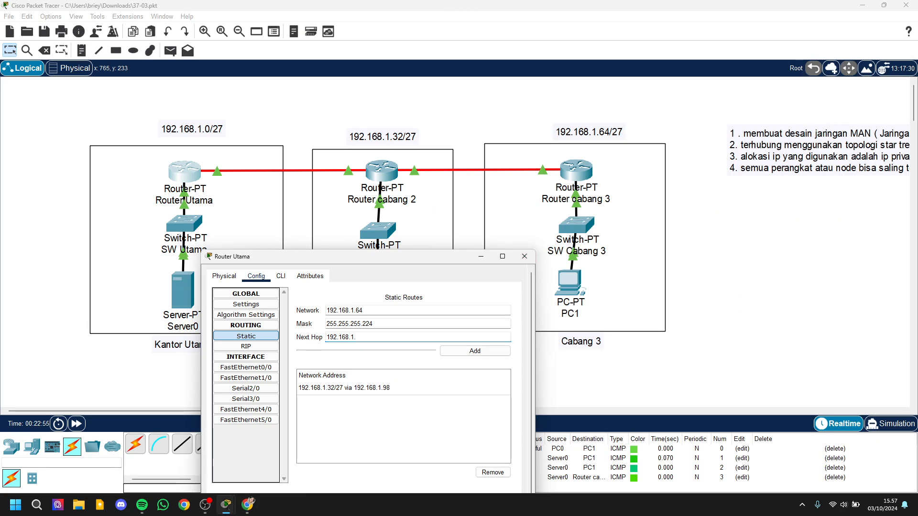
left_click(430, 338)
type("98")
left_click(475, 351)
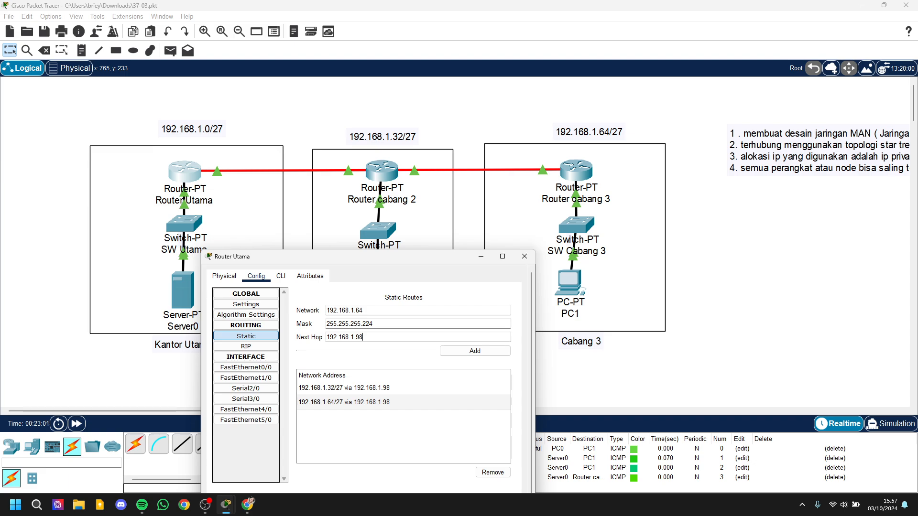
Step: Review the 192.168.1.128/27 host range in the IP calculator and close Router Utama's settings
key("BackSpace")
key("BackSpace")
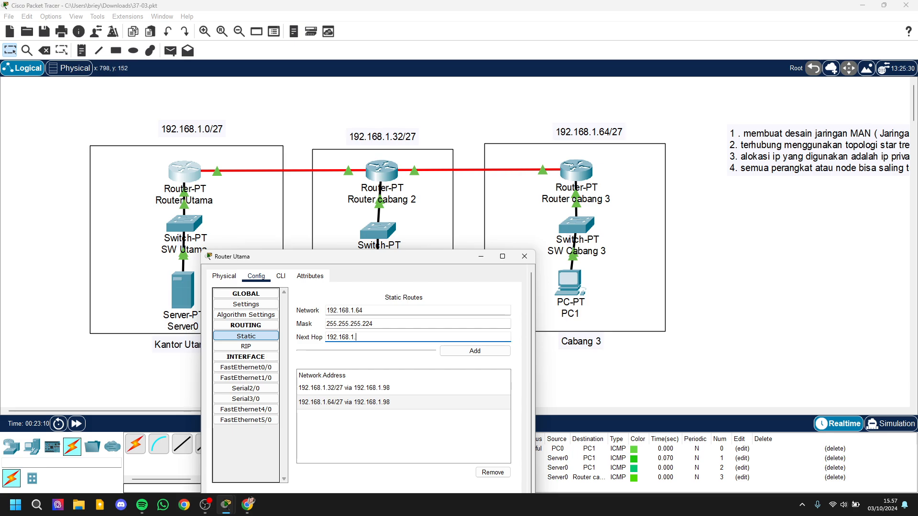
left_click(247, 504)
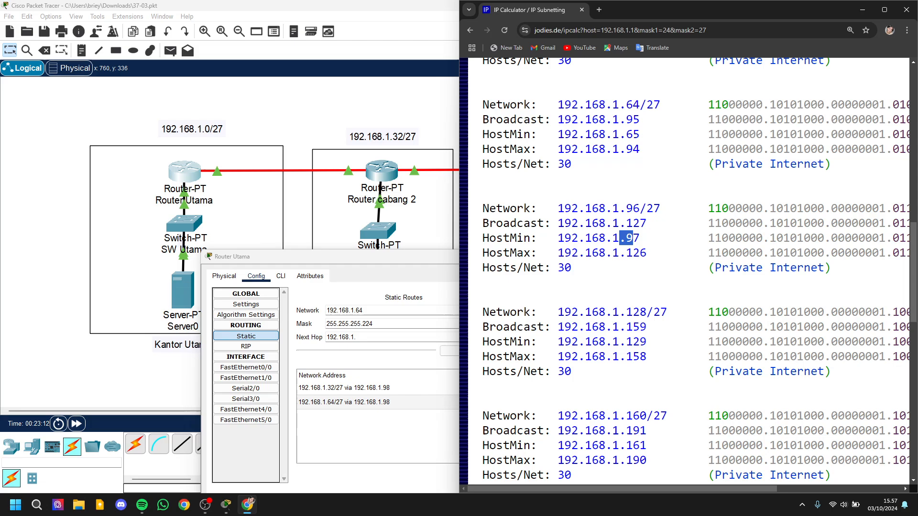
scroll(688, 271, "down", 3)
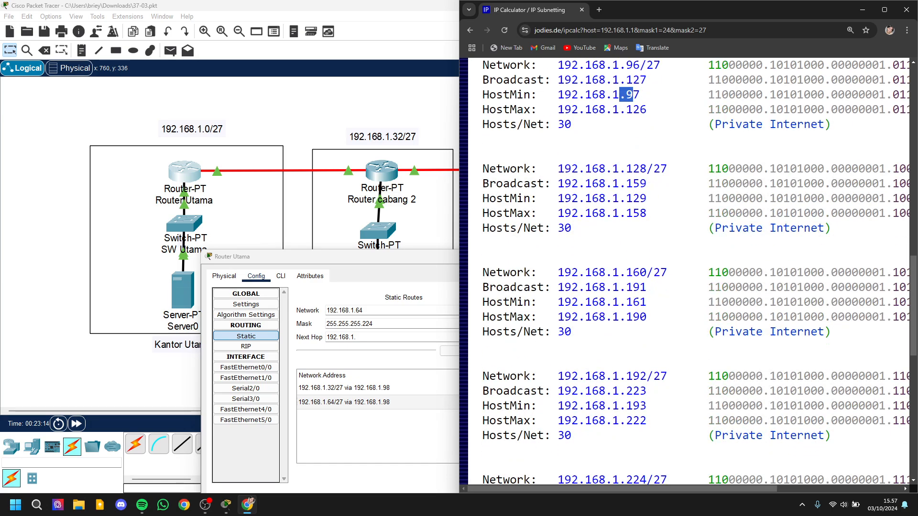
left_click(358, 257)
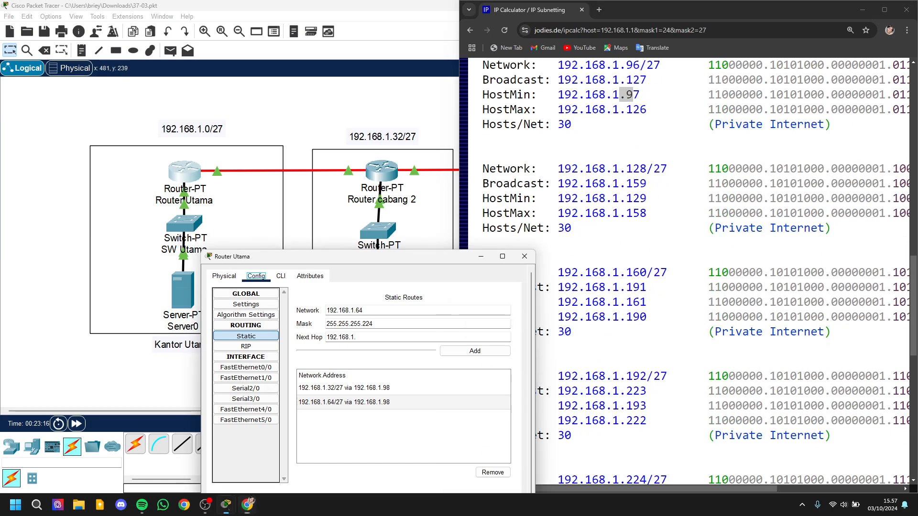
left_click(525, 256)
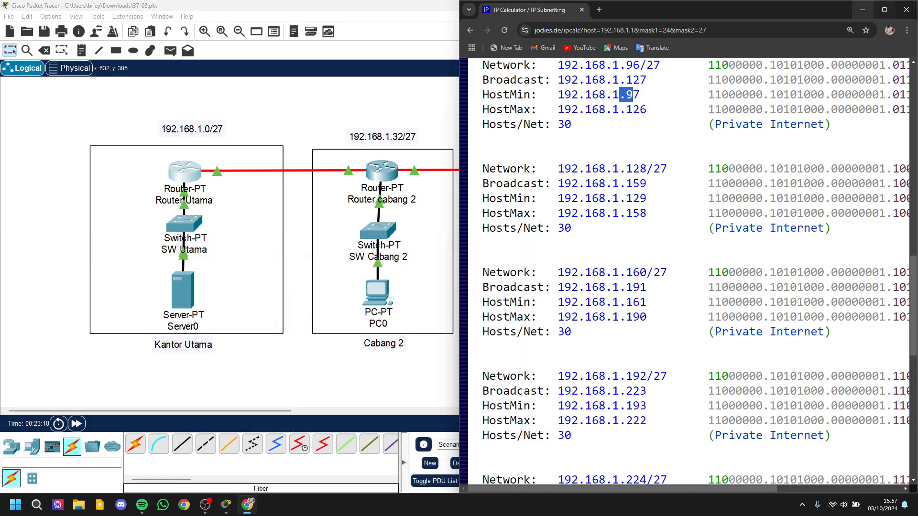
Step: Start a new static route on Router cabang 3 with network 192.168.1.0
left_click(416, 110)
left_click(577, 171)
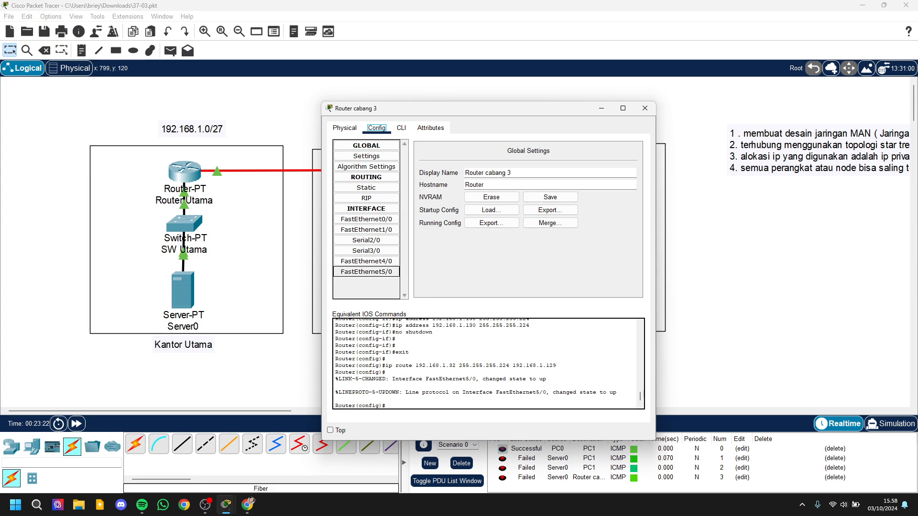
left_click(366, 188)
left_click(539, 162)
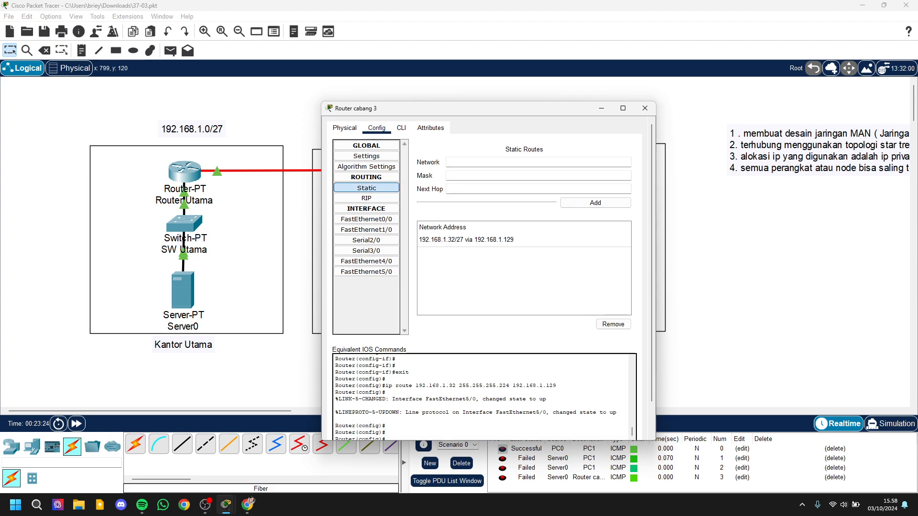
left_click_drag(430, 108, 605, 194)
type("192.")
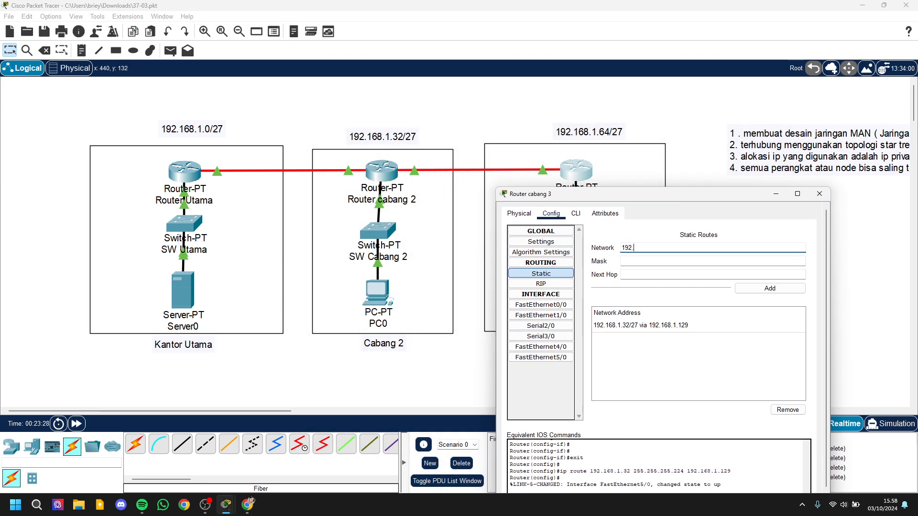
type("168.1")
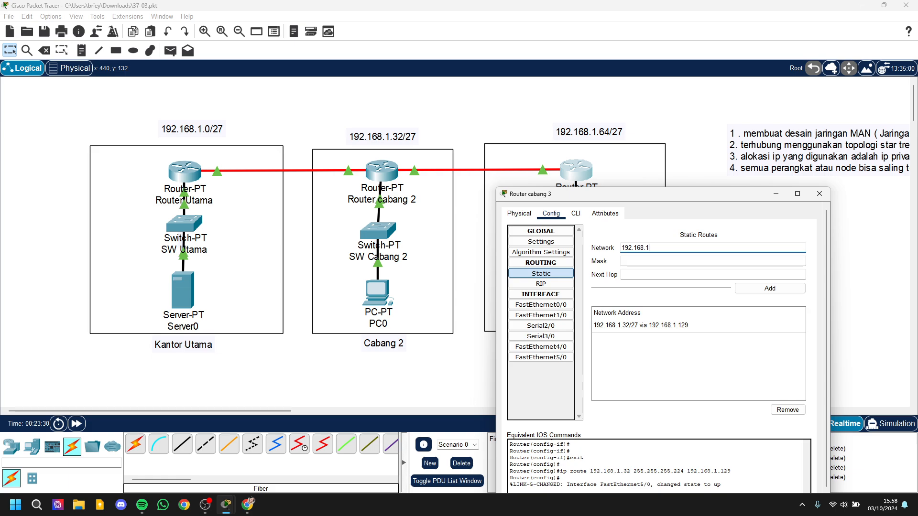
type(".1")
type("0")
Step: Set the mask of Router cabang 3's new static route to 255.255.255.224
key("Tab")
type("2")
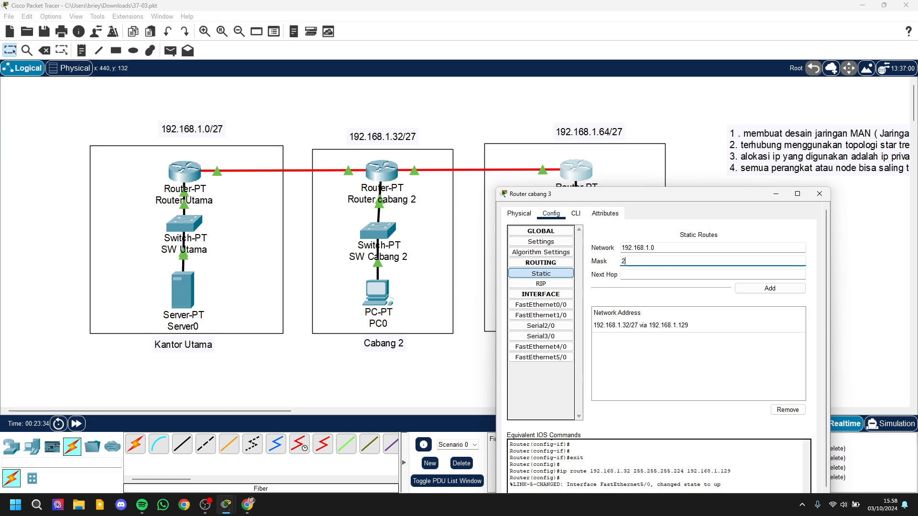
type("55.255.255.24")
key("Tab")
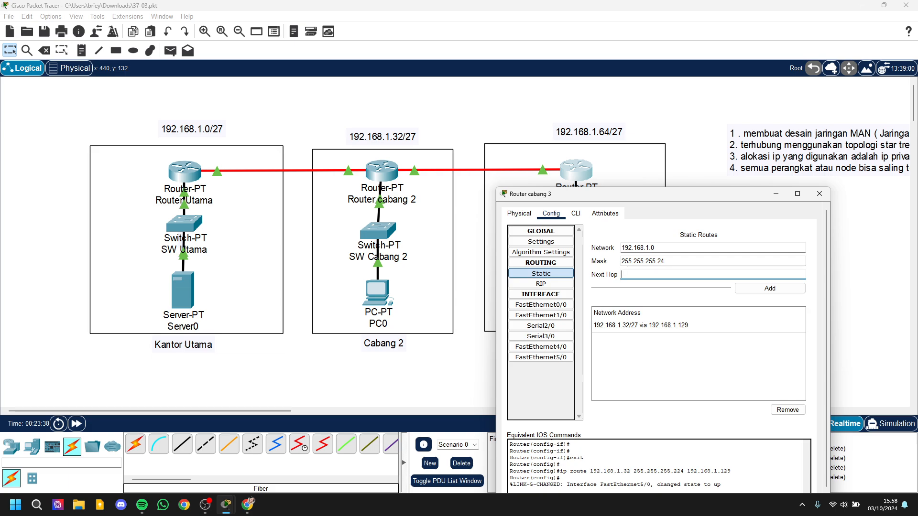
key("shift+Tab")
key("Left")
type("2")
Step: Check the 192.168.1.128/27 range in the IP calculator, set Router cabang 3's next hop to 192.168.1.129 and add the route
key("Tab")
type("1")
type("1")
key("alt+Tab")
scroll(688, 272, "down", 2)
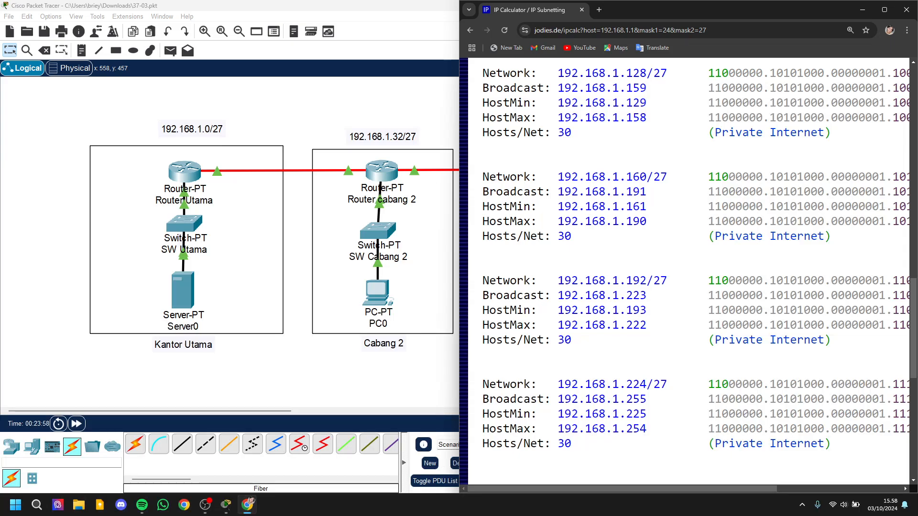
scroll(689, 272, "up", 3)
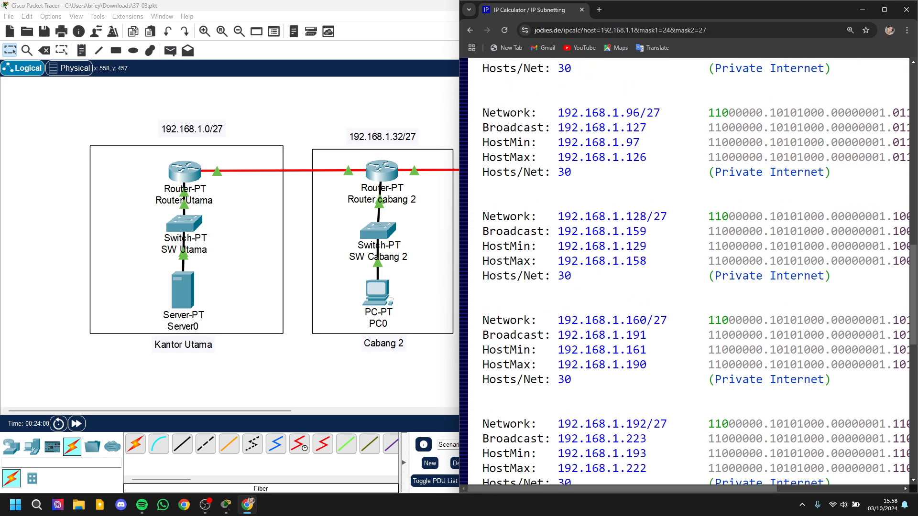
left_click_drag(625, 246, 646, 247)
key("alt+Tab")
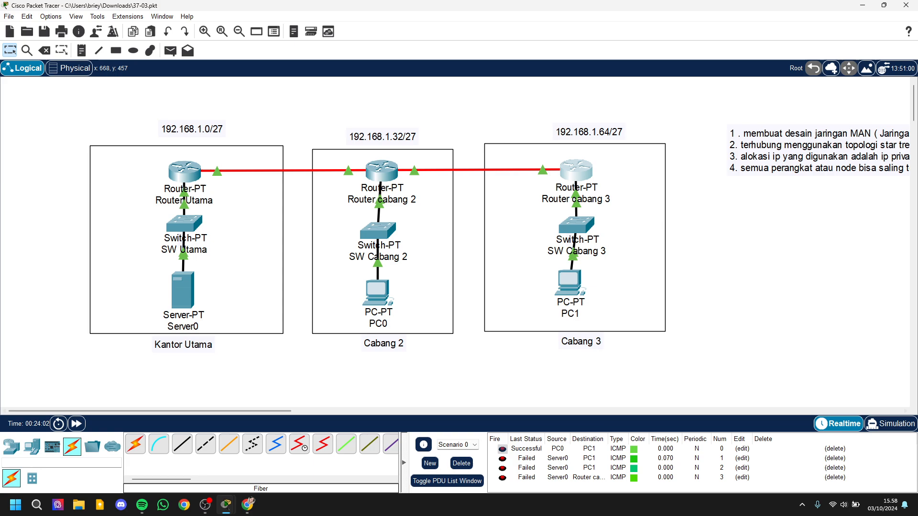
mouse_move(226, 505)
left_click(277, 457)
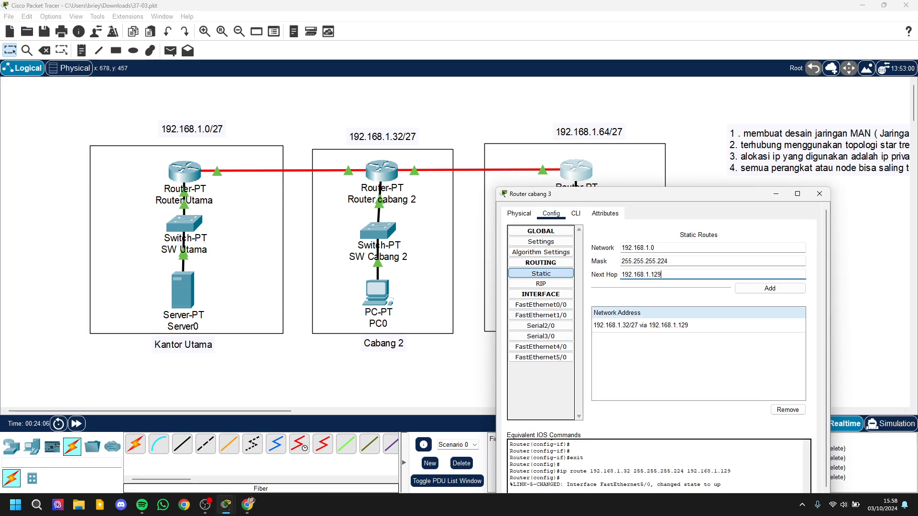
left_click(770, 288)
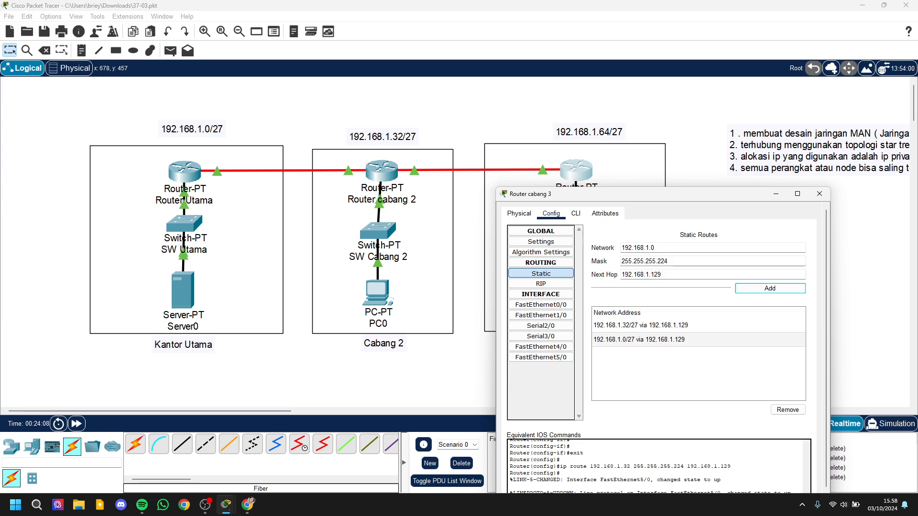
left_click(820, 193)
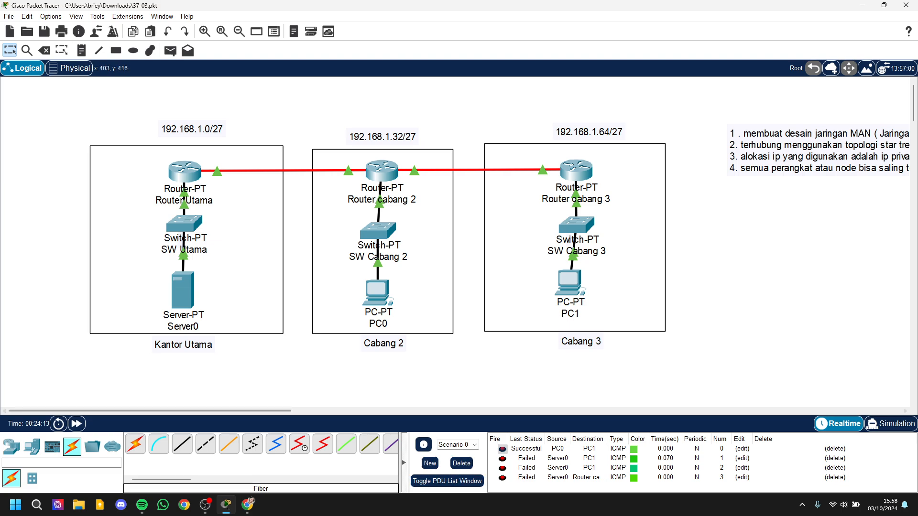
Step: Clear the old PDU test scenario and send a simple PDU from Server0 to PC1
mouse_move(182, 287)
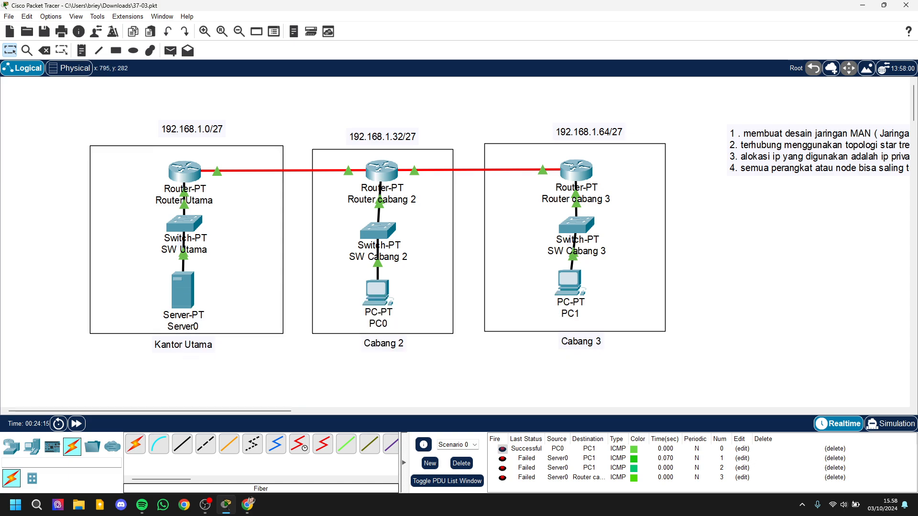
mouse_move(570, 278)
left_click(462, 464)
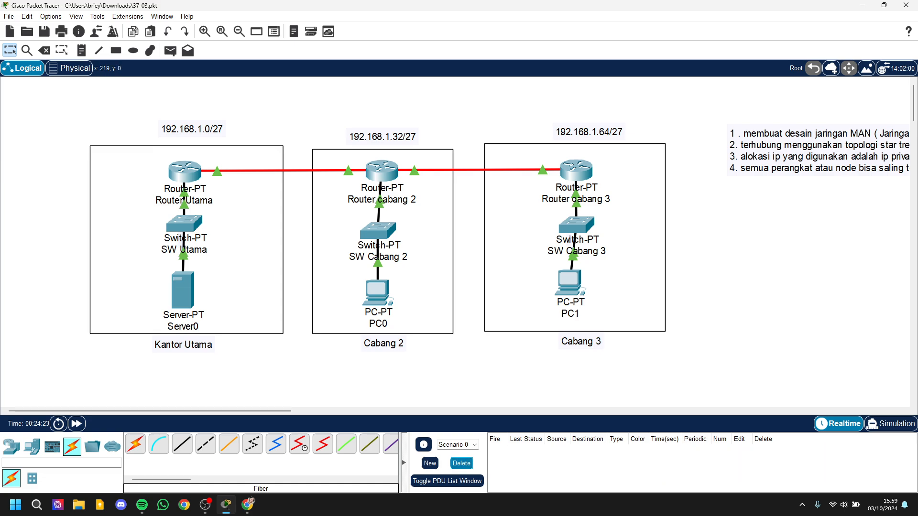
left_click(170, 50)
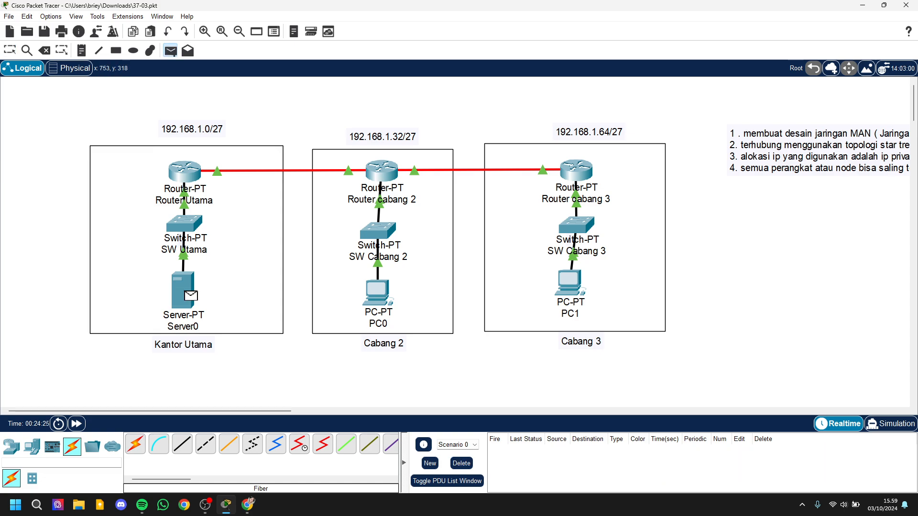
left_click(570, 283)
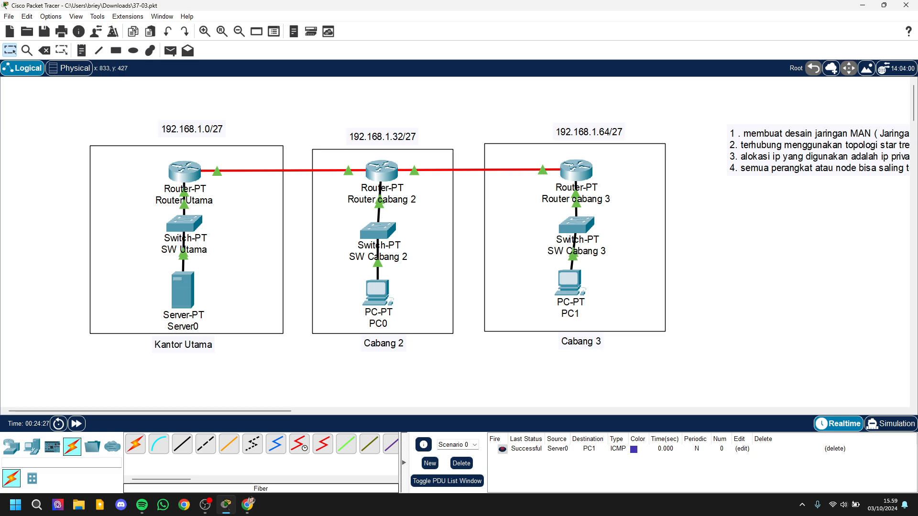
Step: Switch to simulation mode and add simple PDUs from PC1 to Server0 and from Server0 to PC0
left_click(890, 424)
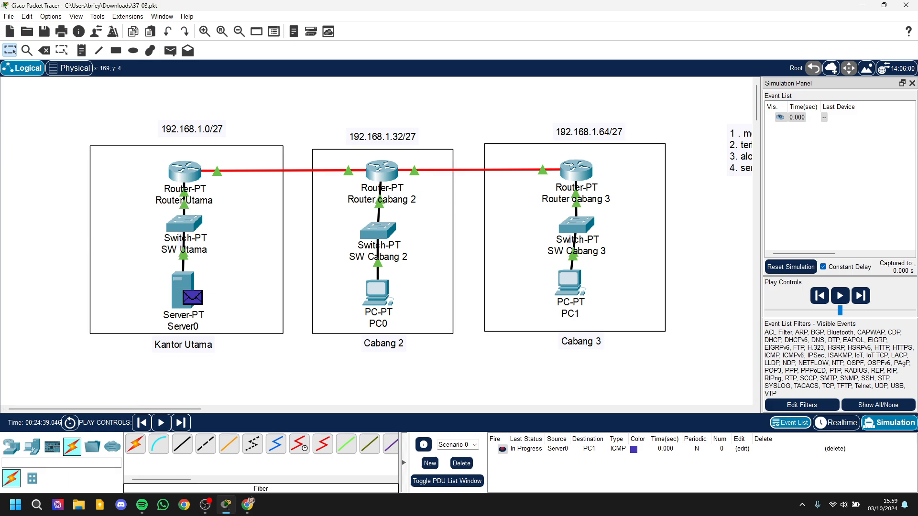
left_click(171, 50)
left_click(569, 287)
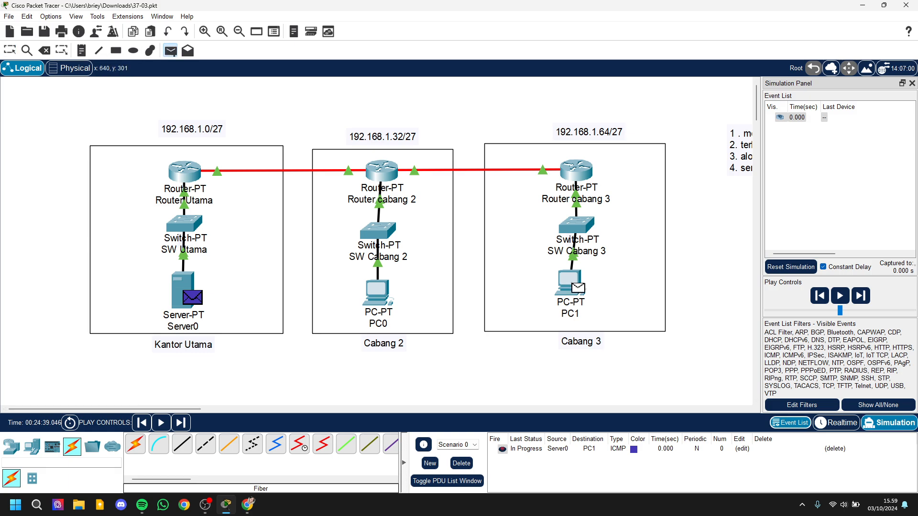
left_click(183, 292)
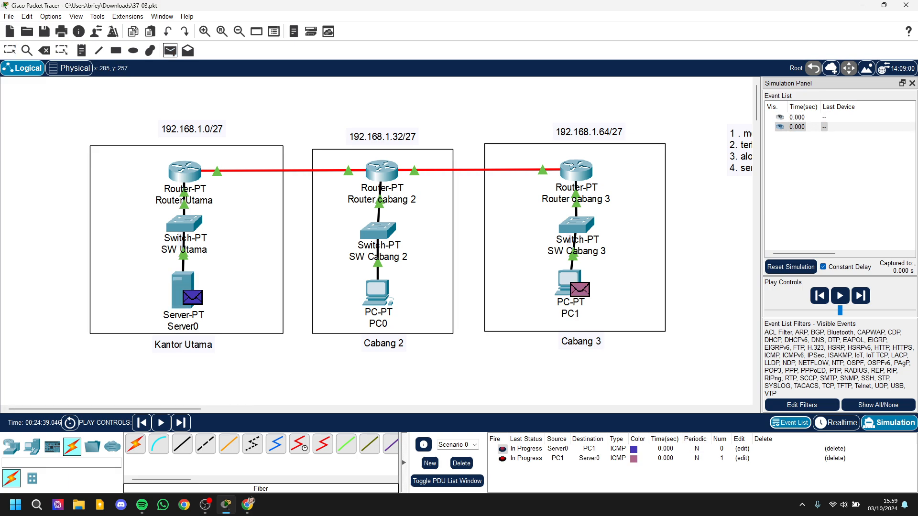
left_click(185, 294)
left_click(378, 293)
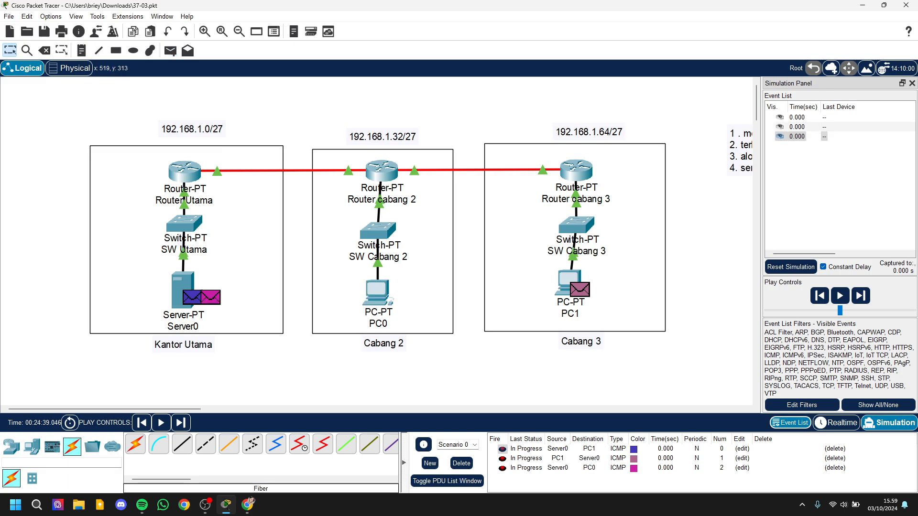
Step: Add simple PDUs from PC1 to PC0, from PC0 to PC1 and from PC0 to Server0
left_click(171, 50)
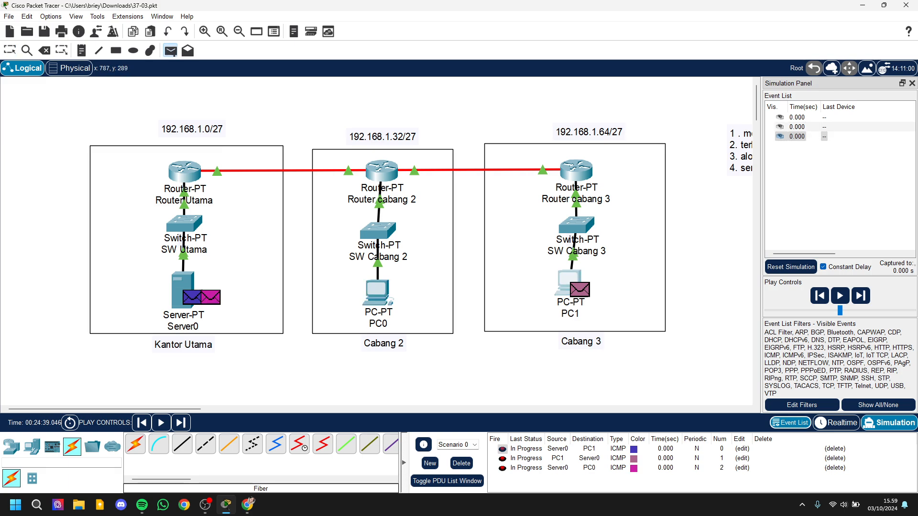
left_click(573, 286)
left_click(378, 292)
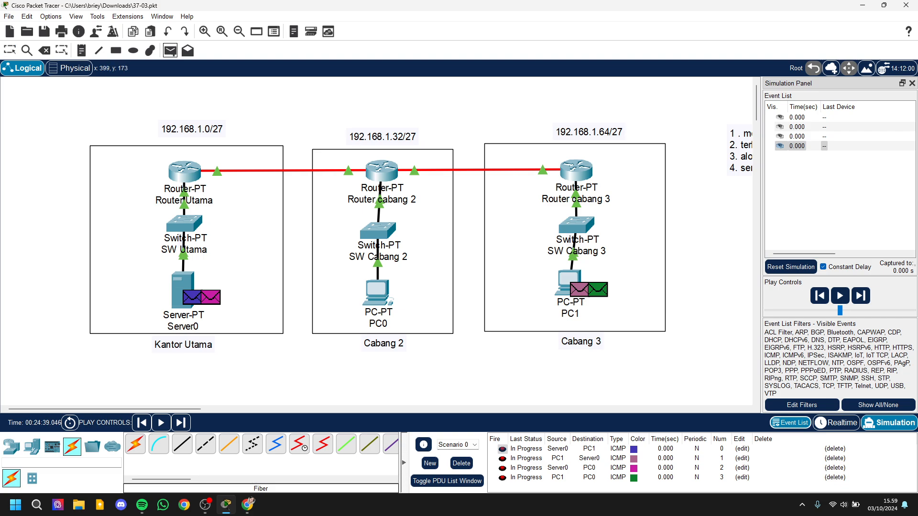
left_click(378, 293)
left_click(569, 284)
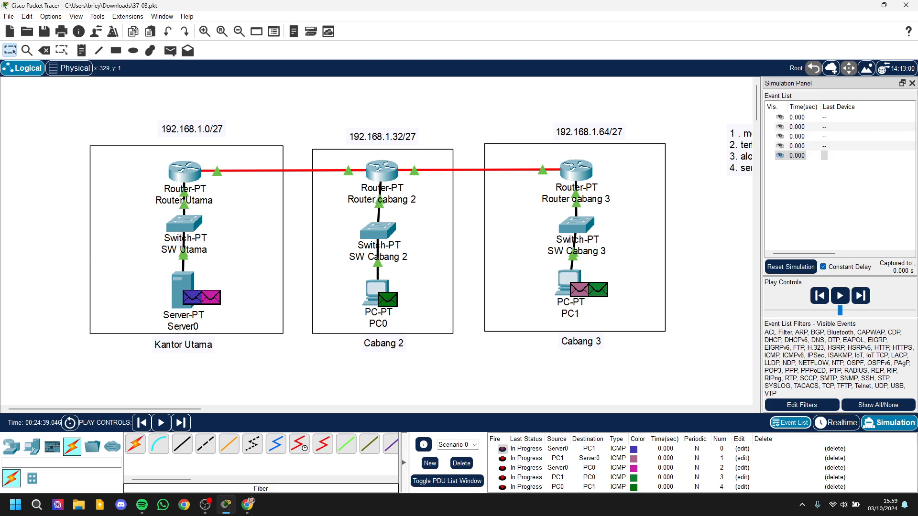
left_click(170, 50)
left_click(376, 286)
left_click(181, 289)
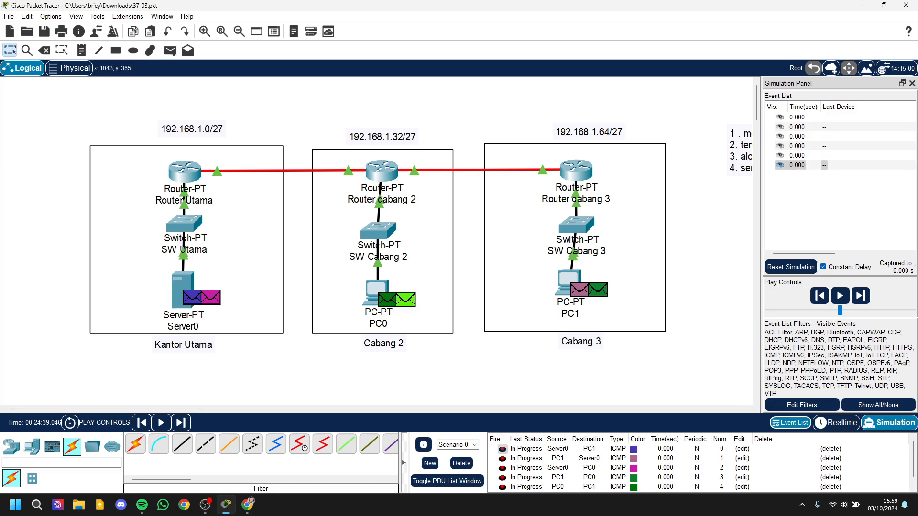
Step: Play the simulation and examine the delivery status of all the queued PDUs
left_click(840, 296)
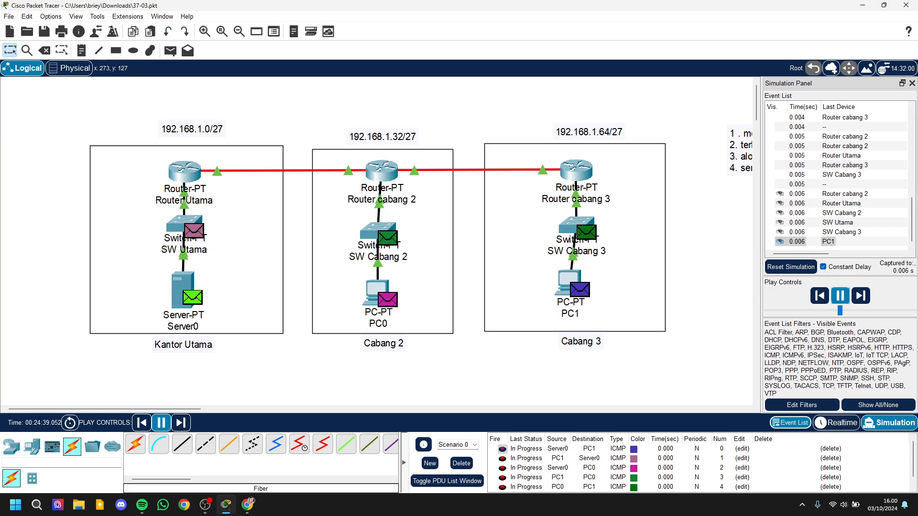
mouse_move(196, 168)
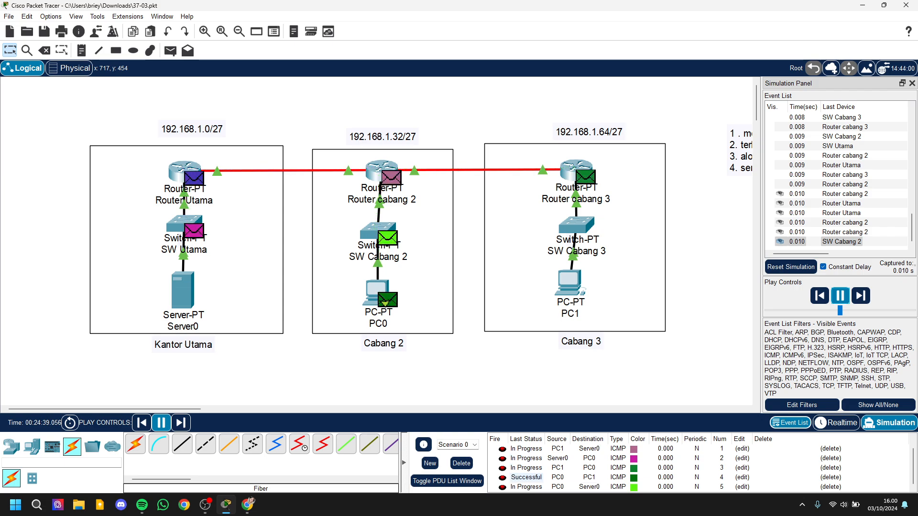
scroll(377, 214, "down", 2)
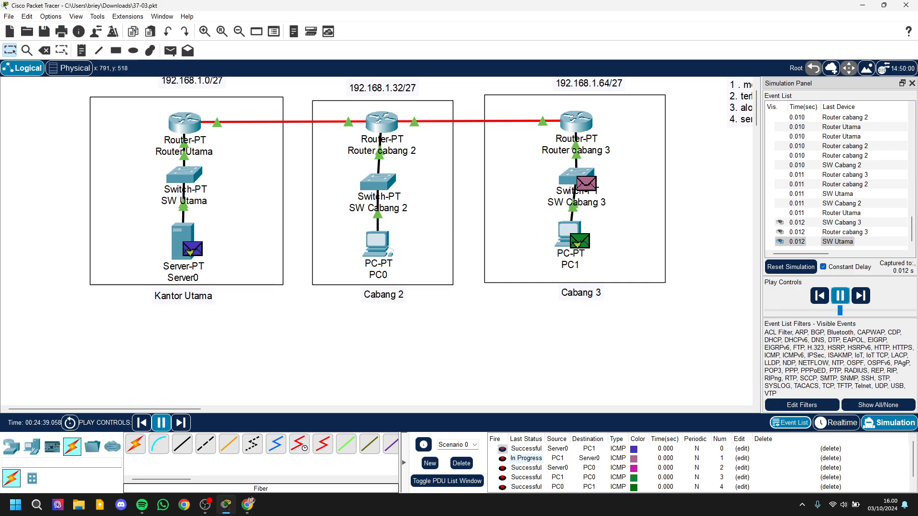
scroll(526, 468, "down", 1)
scroll(527, 467, "up", 1)
scroll(527, 468, "down", 1)
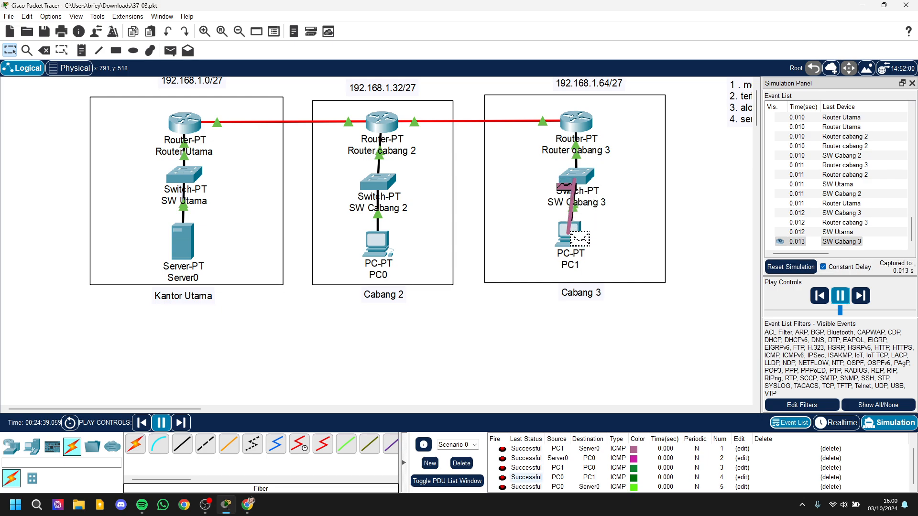
scroll(289, 290, "up", 1)
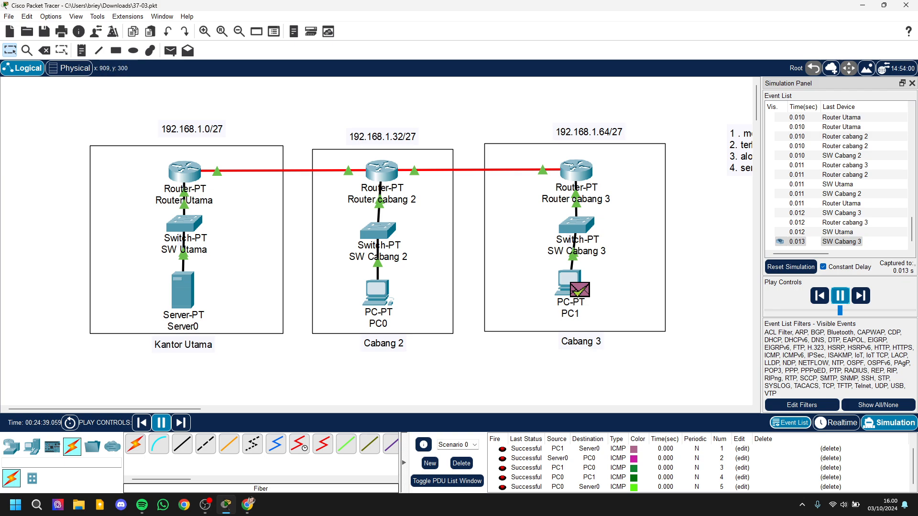
Step: Move the four-line requirements note to the area above the Cabang 2 network label
left_click_drag(742, 156, 312, 101)
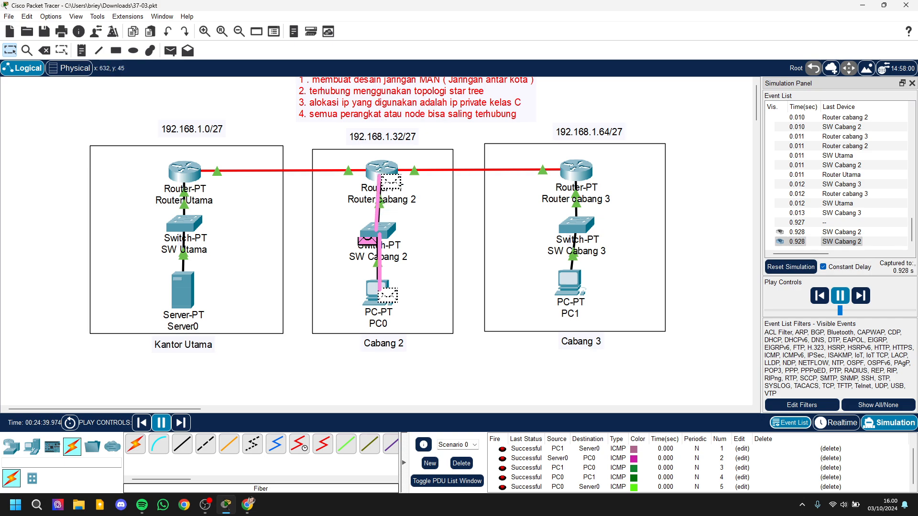
left_click_drag(344, 96, 335, 98)
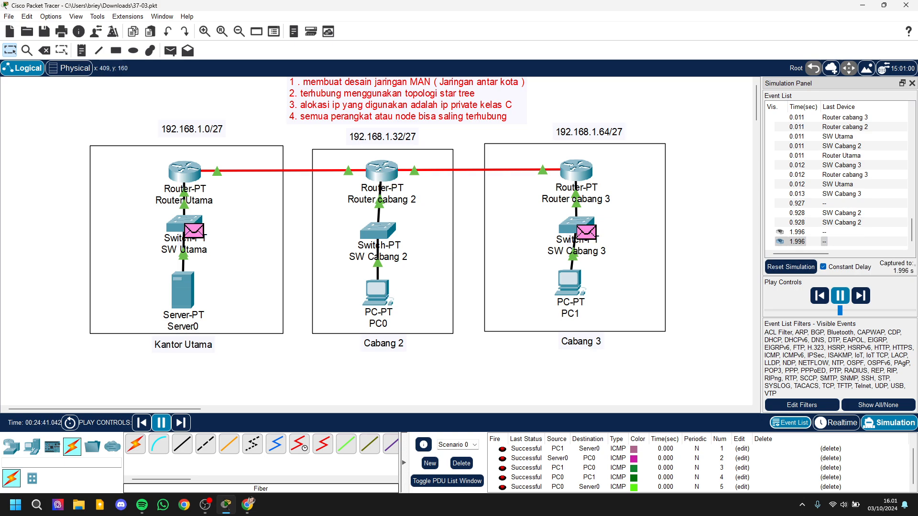
Step: View the intercity layout in the physical workspace, return to the logical workspace and pause the simulation
left_click(70, 68)
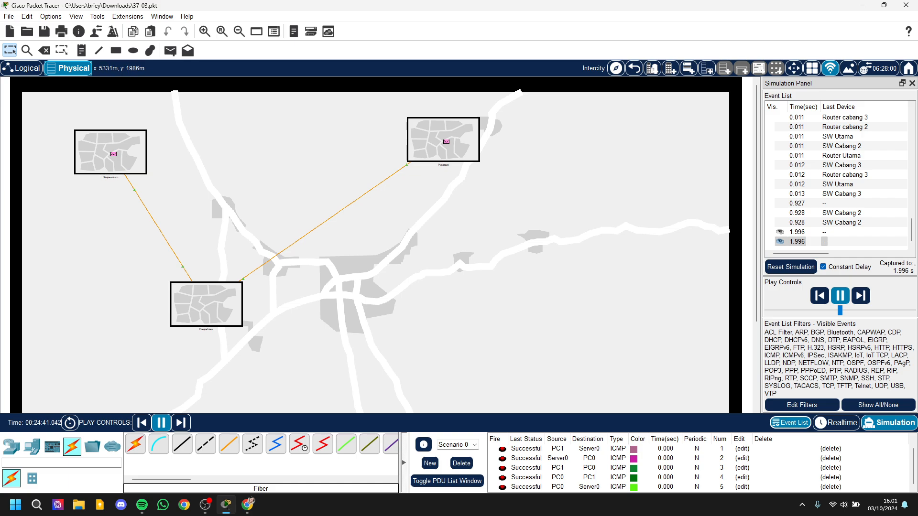
left_click(22, 68)
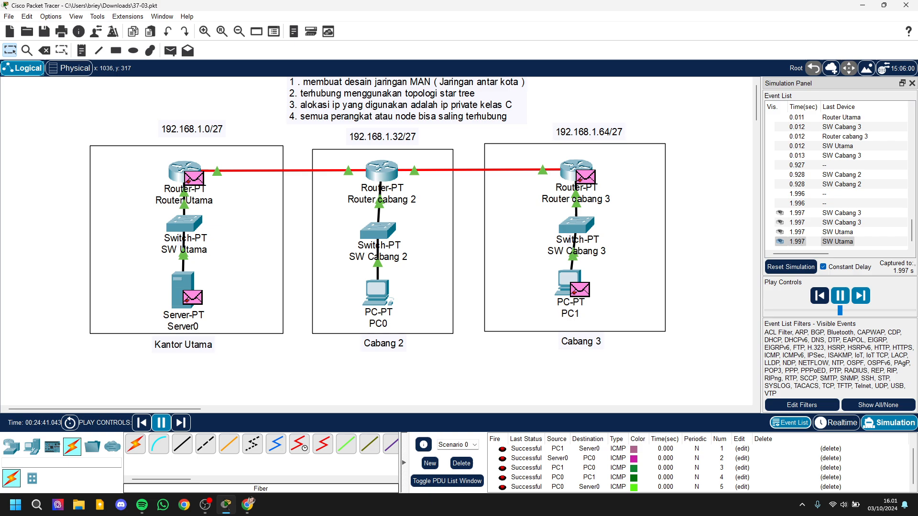
left_click(840, 295)
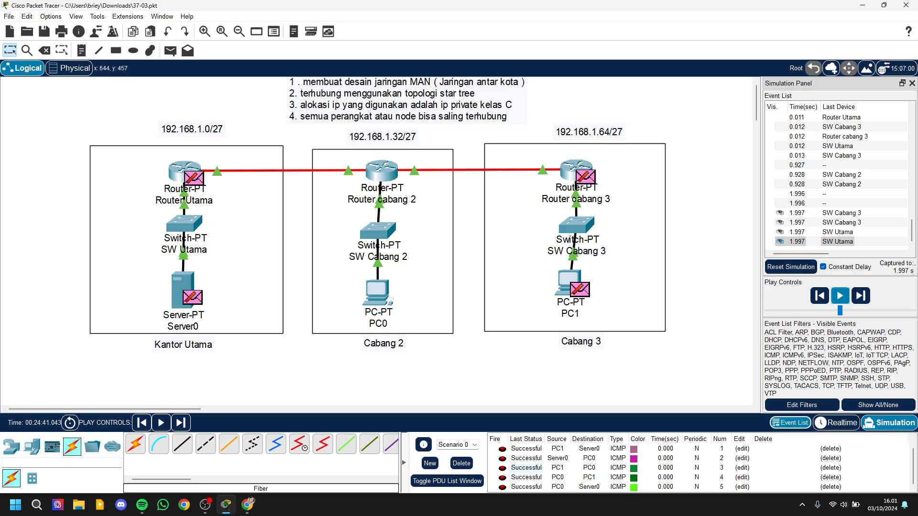
scroll(526, 468, "up", 1)
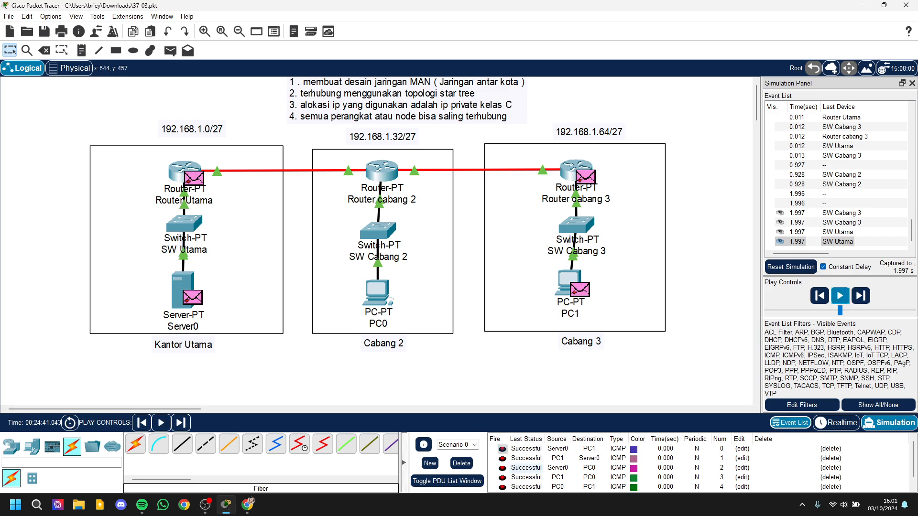